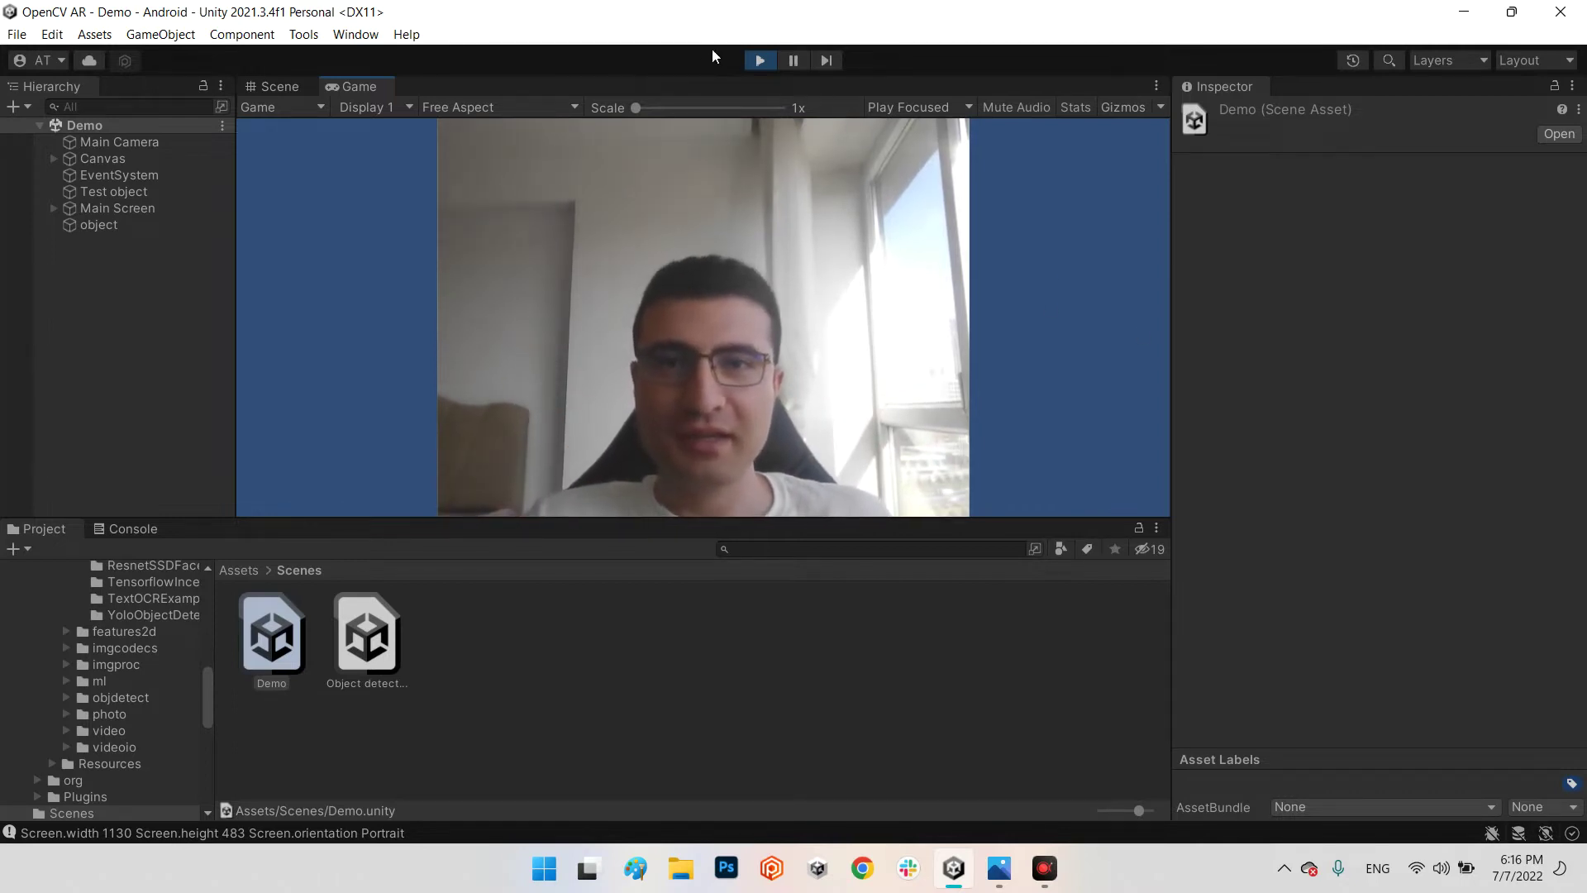
Step: Exit Play mode so the Demo scene's live webcam feed stops
left_click(759, 60)
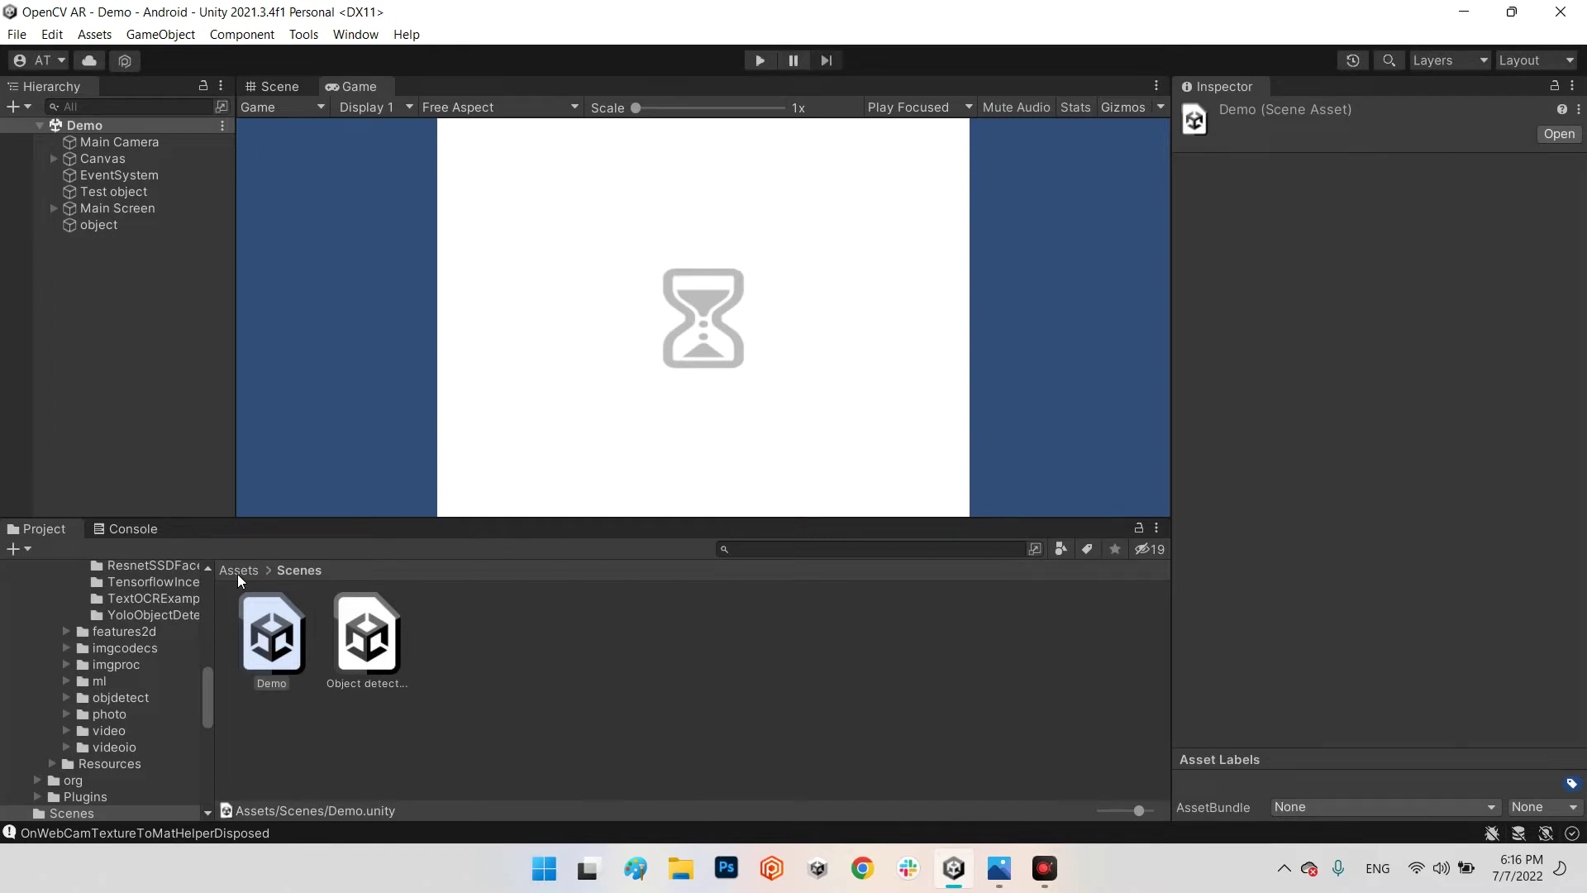
Step: Create a new scene from the Basic (Built-in) template
left_click(16, 35)
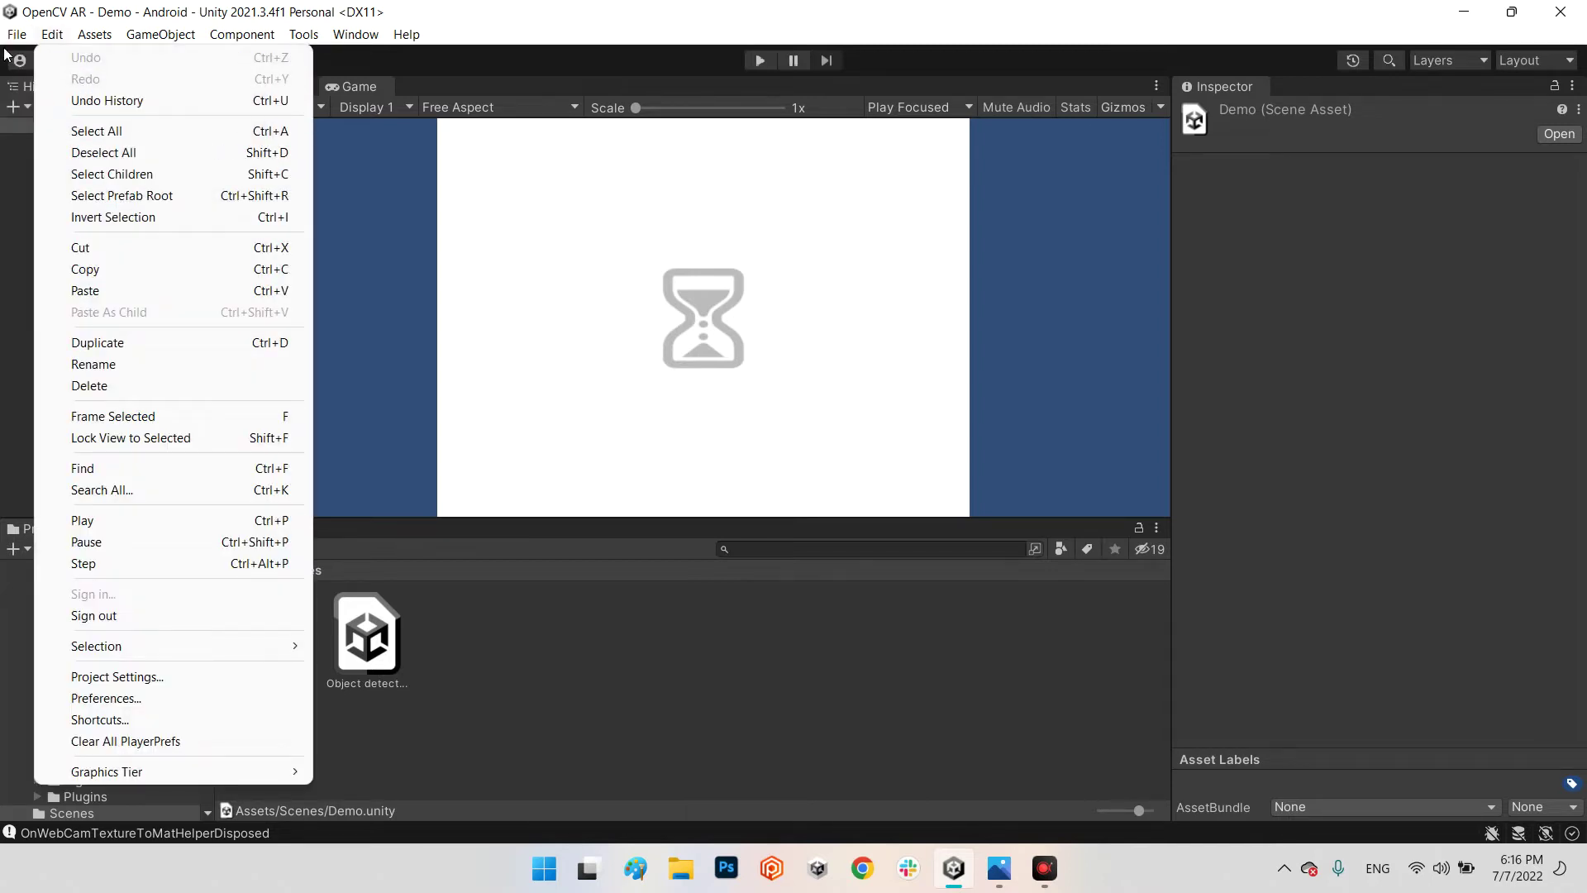
left_click(39, 63)
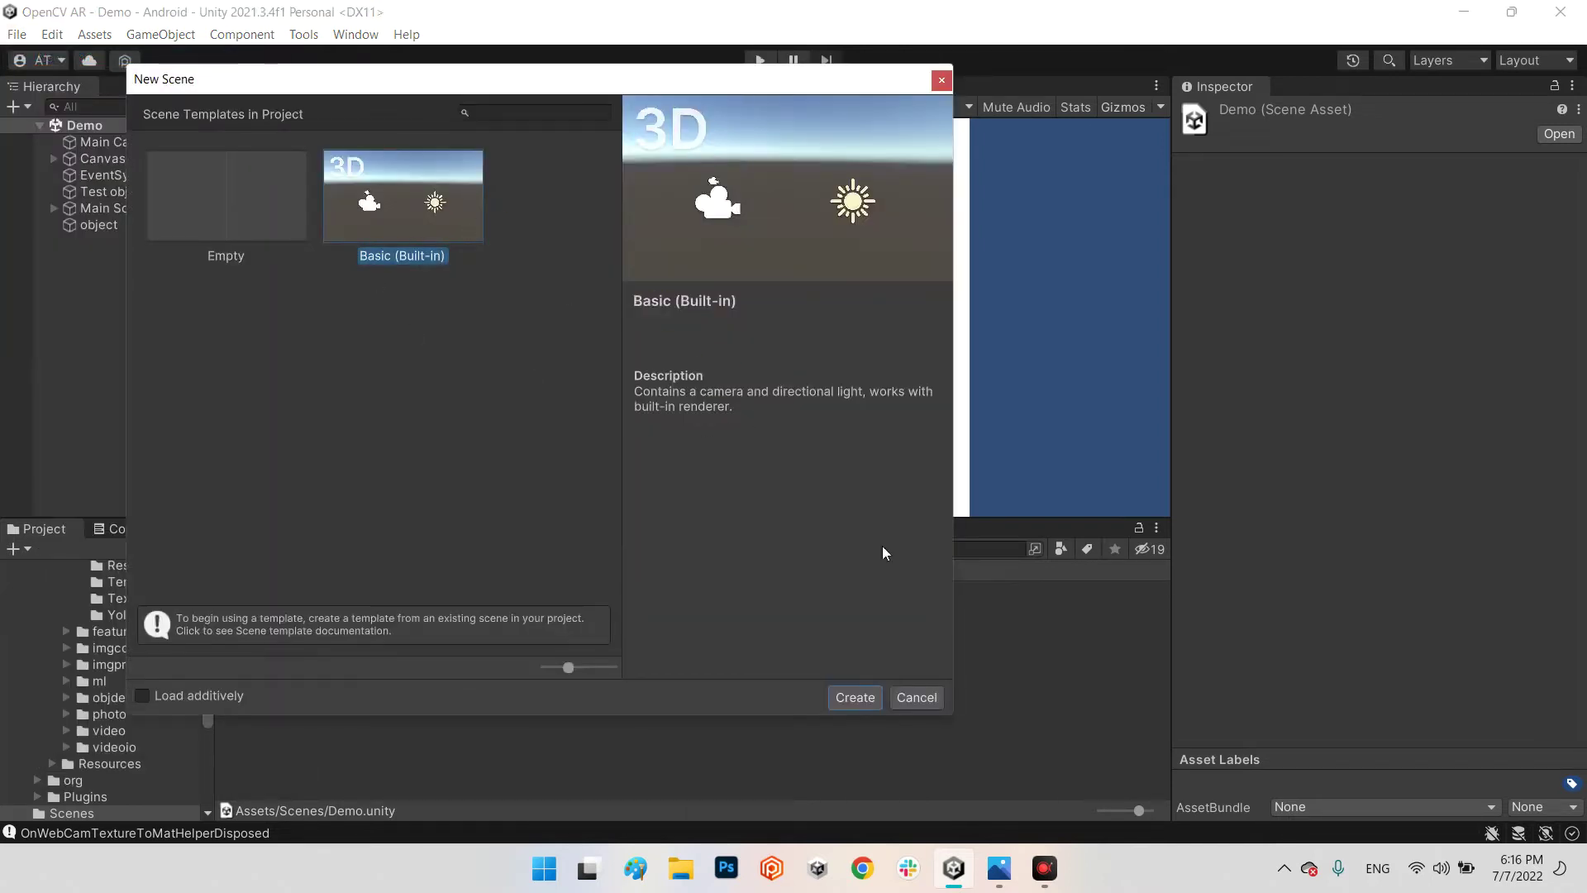
left_click(853, 700)
Step: Open New Folder in the Project panel to reveal the CentralPoint script
left_click(258, 570)
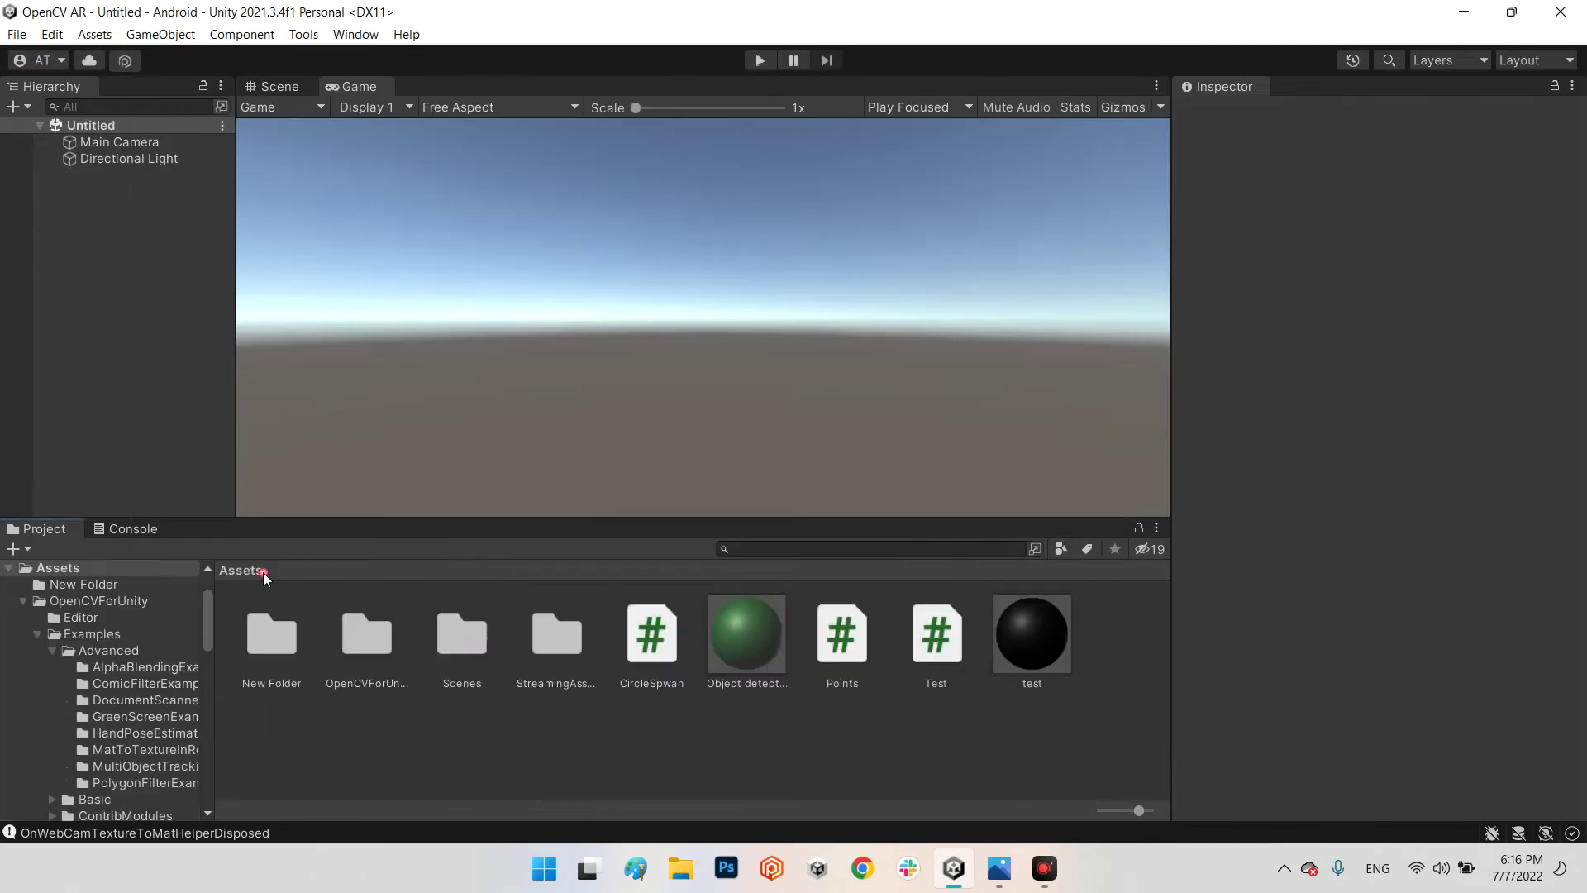
double_click(262, 640)
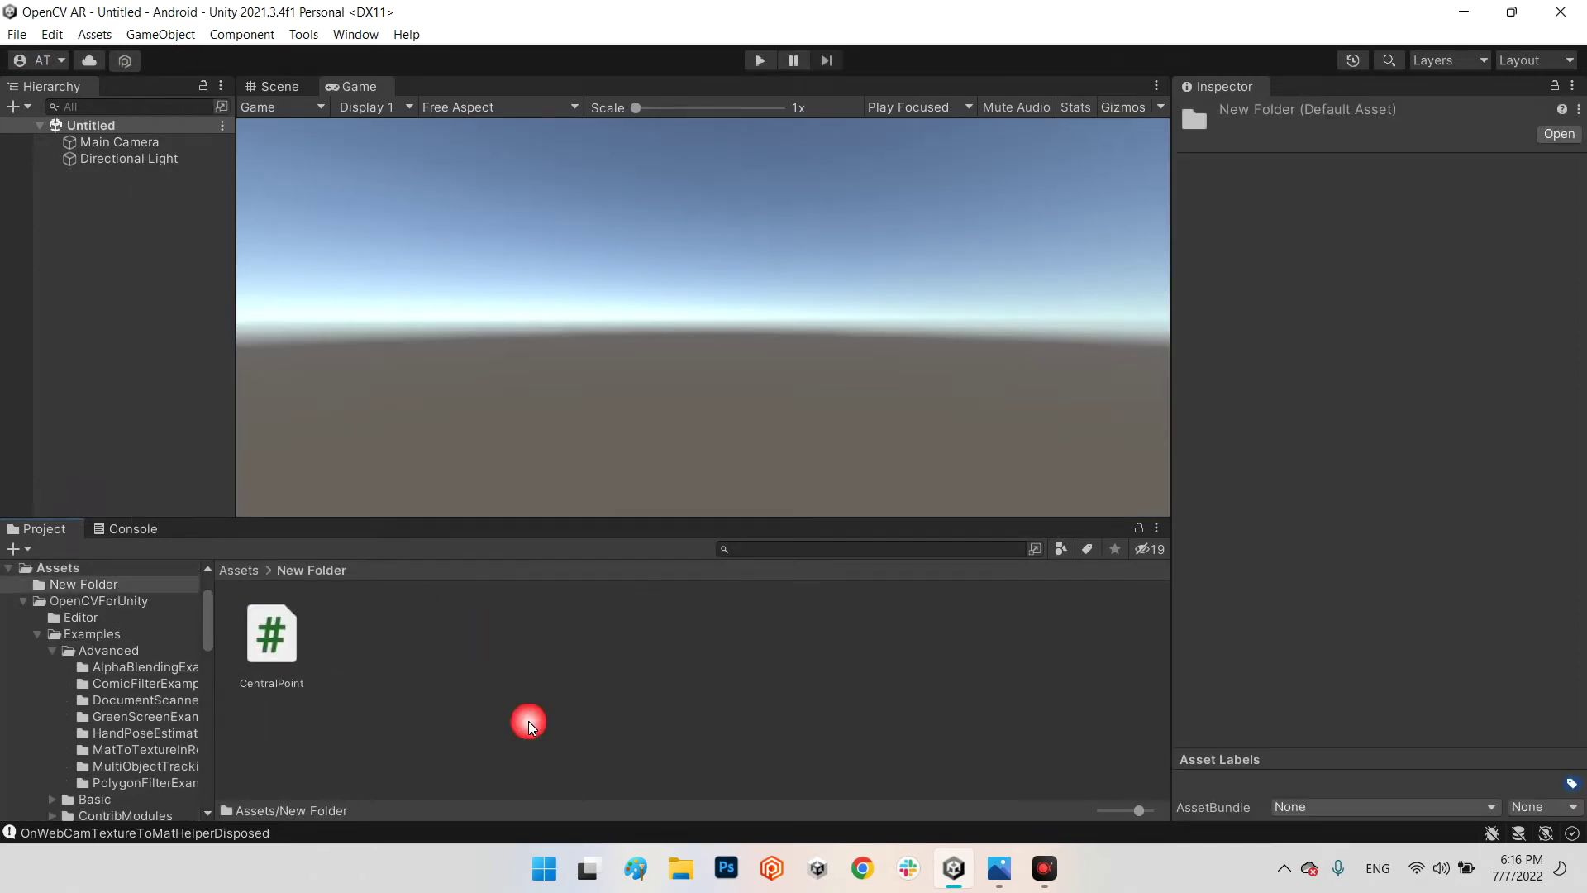
left_click(140, 355)
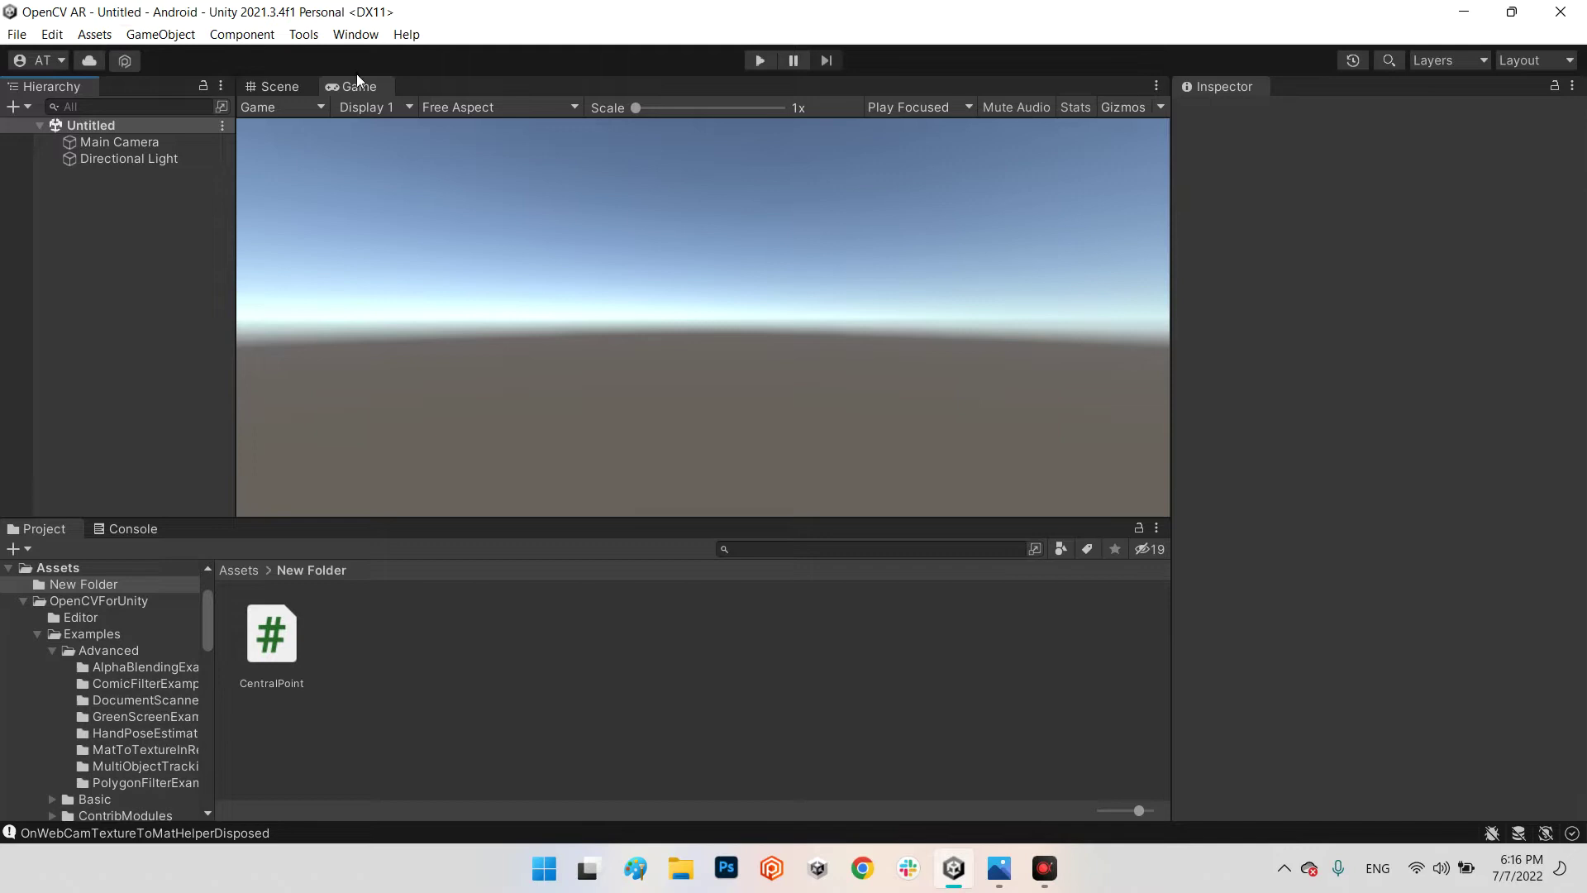
left_click(282, 85)
Step: Create a sphere, name it Point A, and set its position to -16, 29, 160
left_click(137, 37)
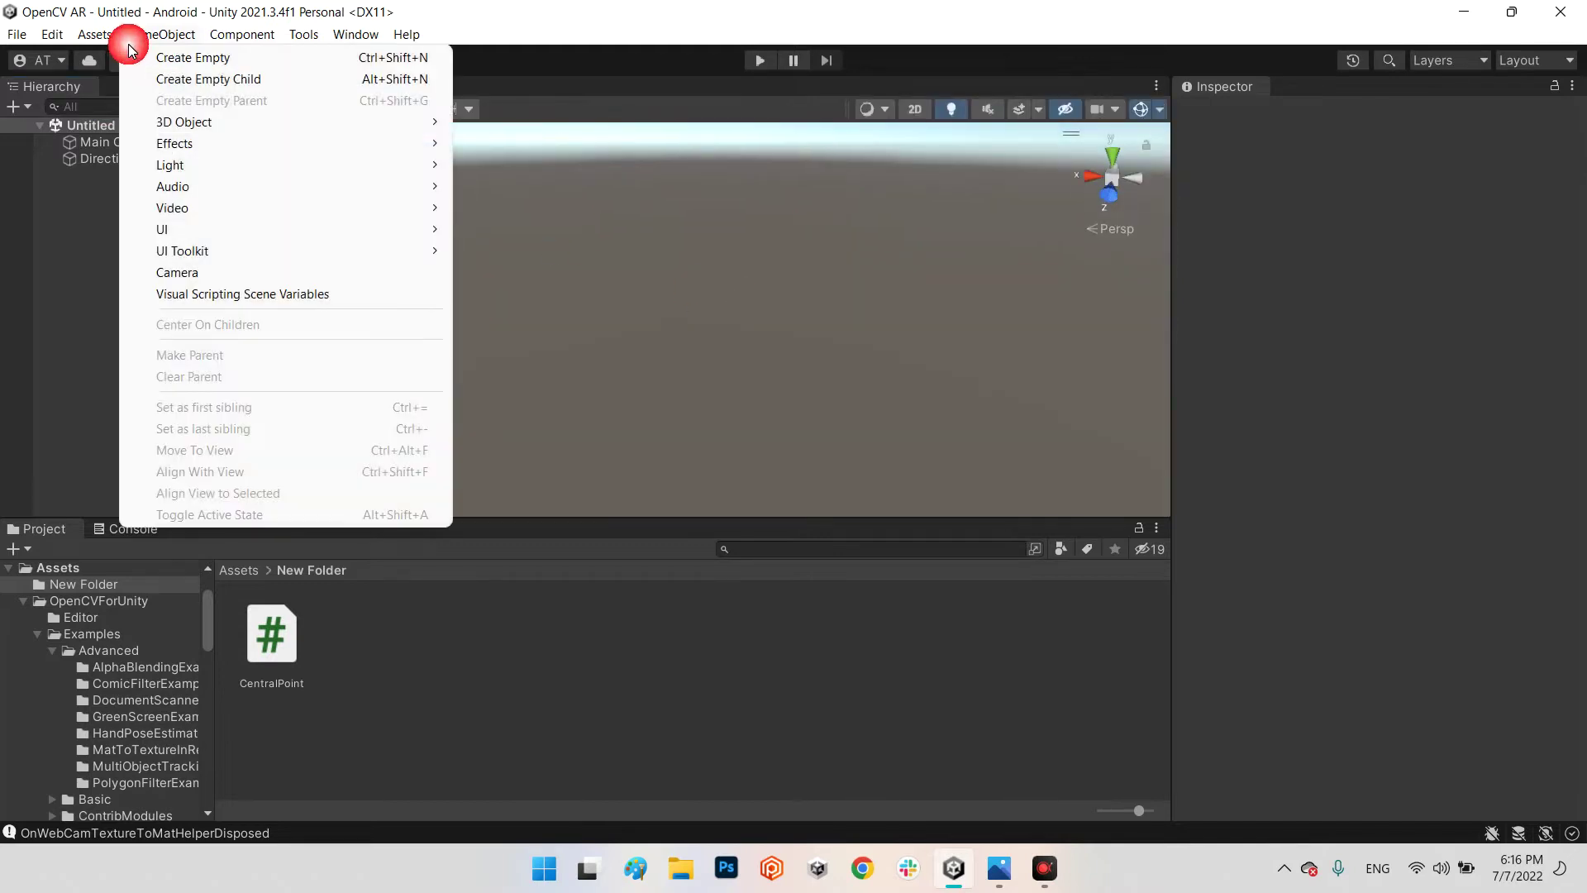
left_click(496, 142)
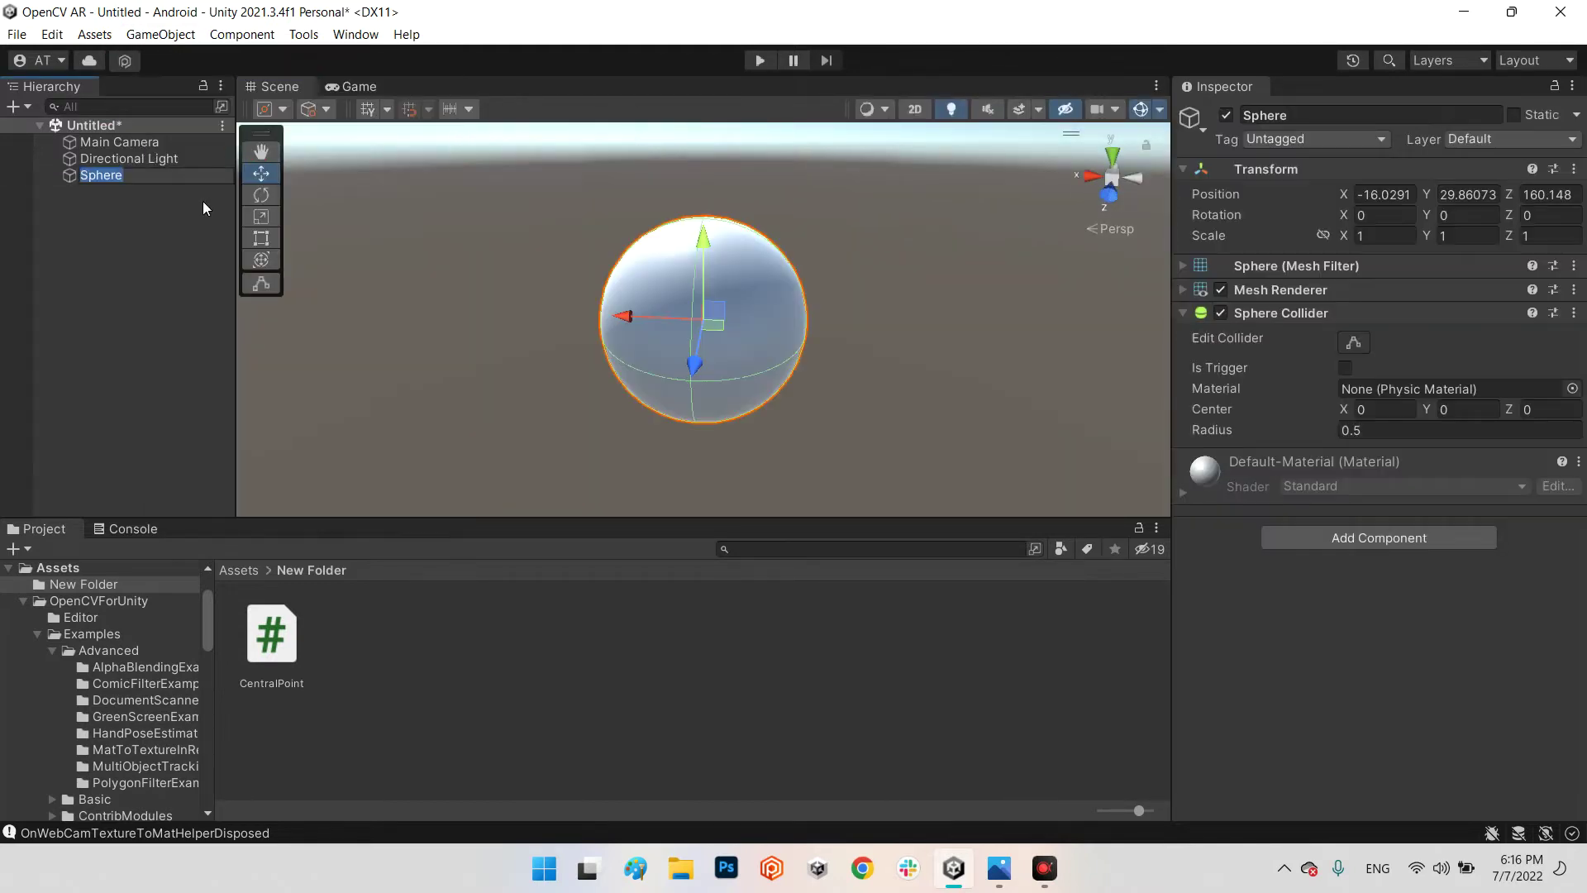
type("Po")
type("int A")
key("Return")
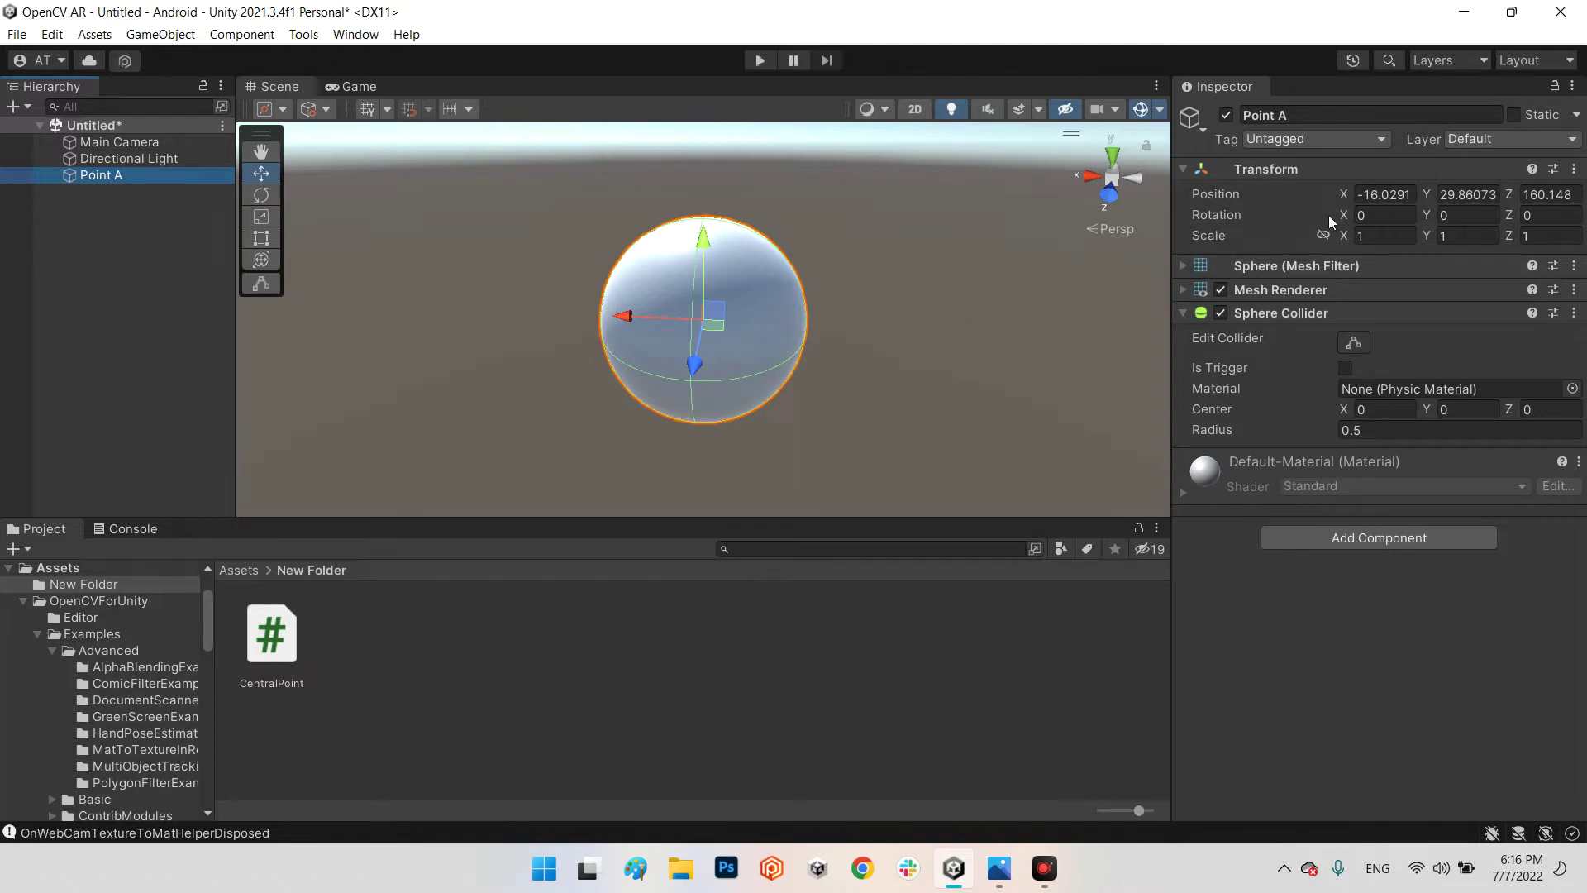
left_click(1379, 194)
type("-16.")
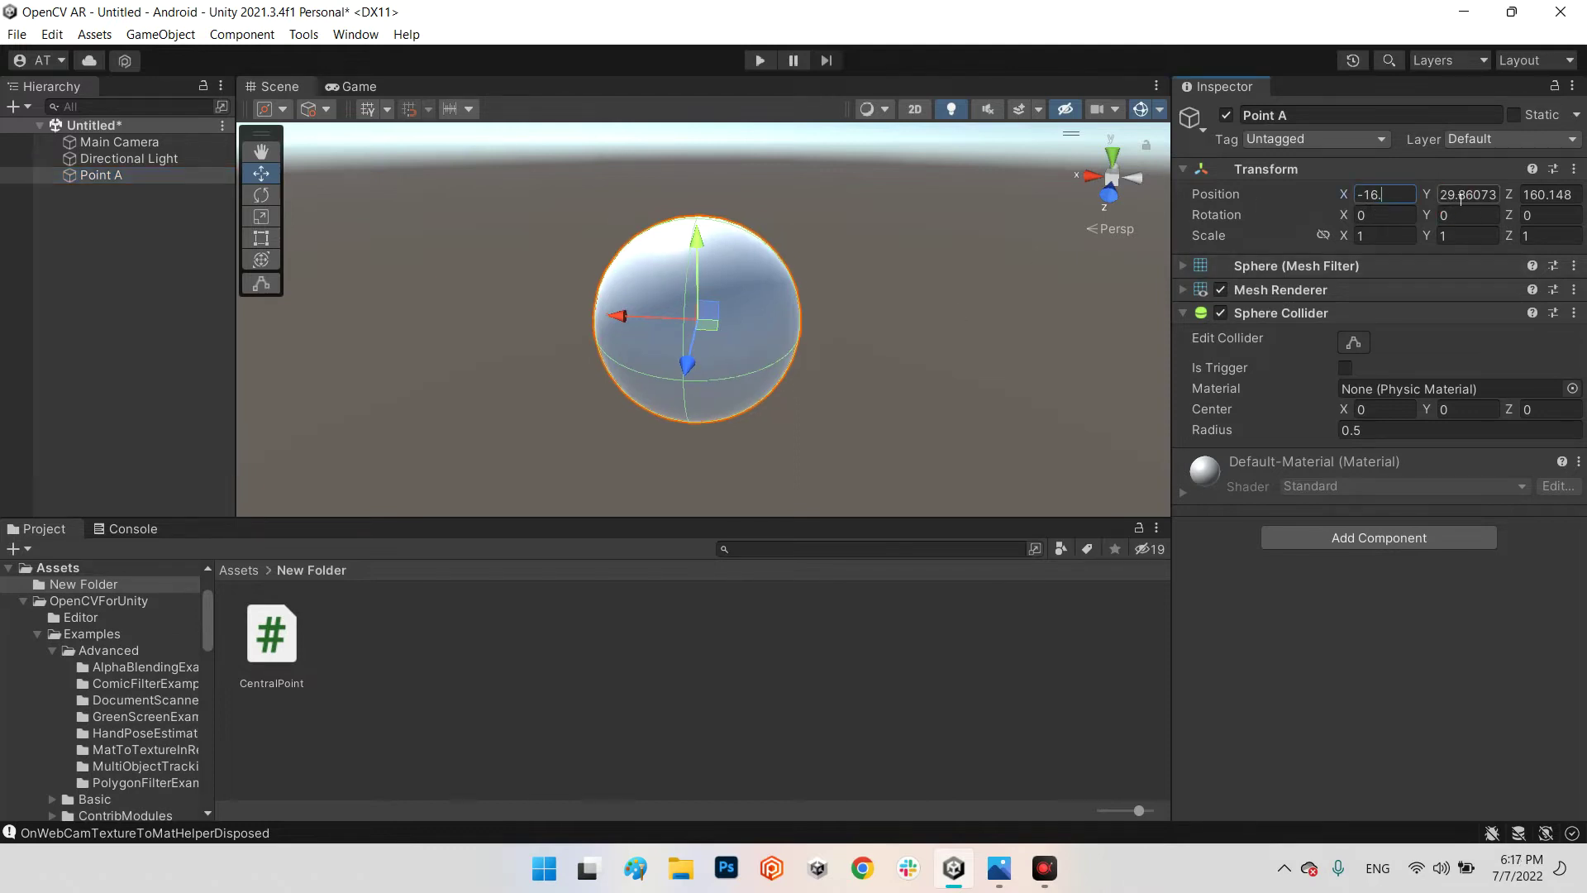
left_click(1461, 196)
type("29")
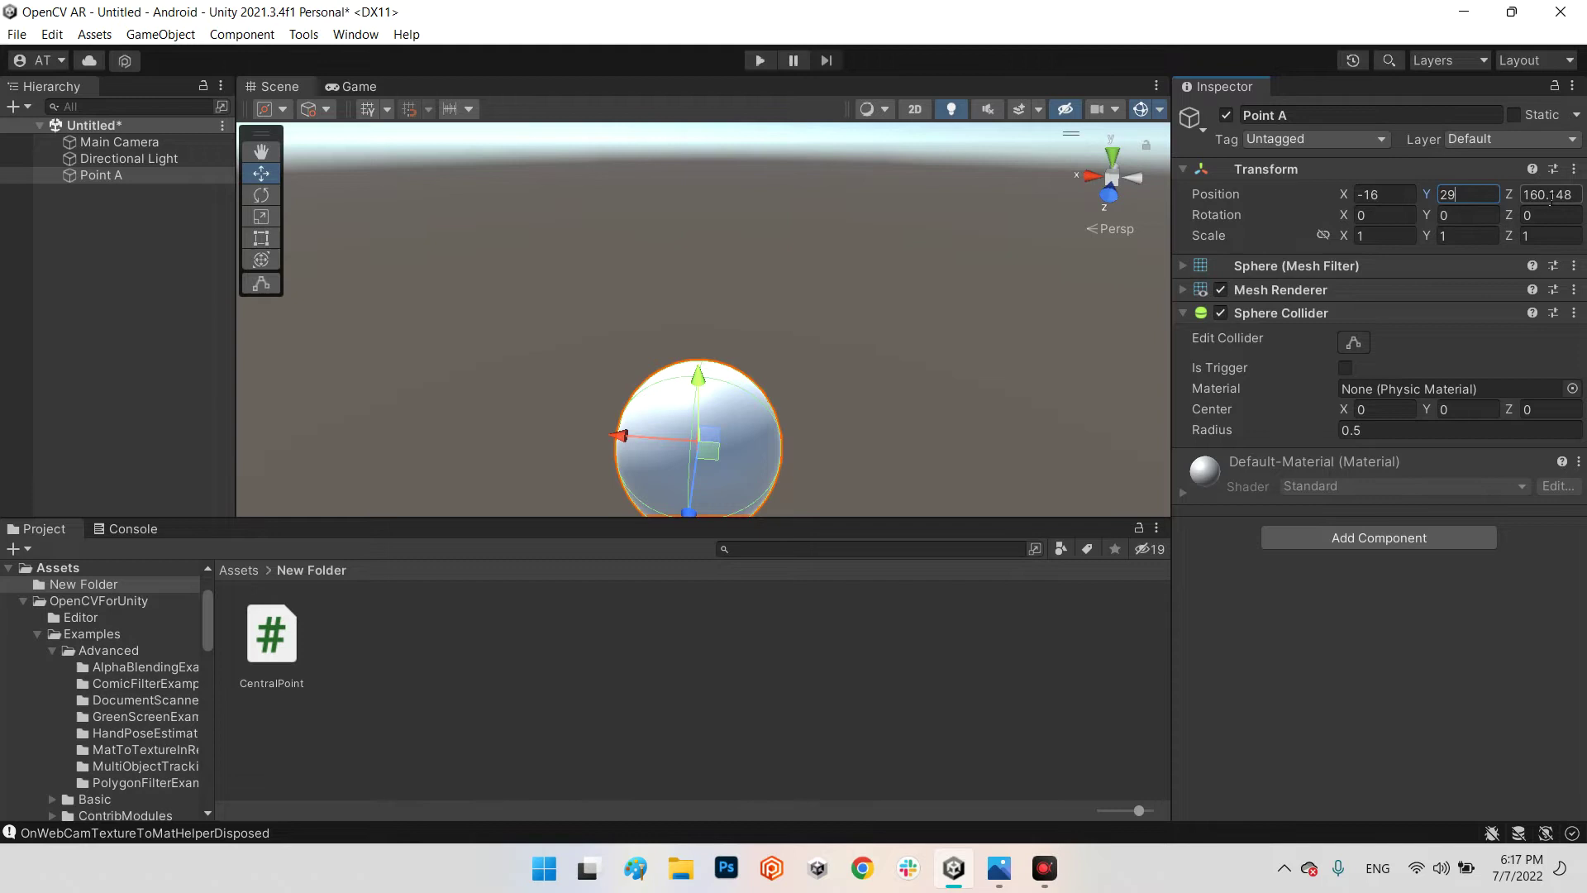
left_click(1551, 195)
type("160")
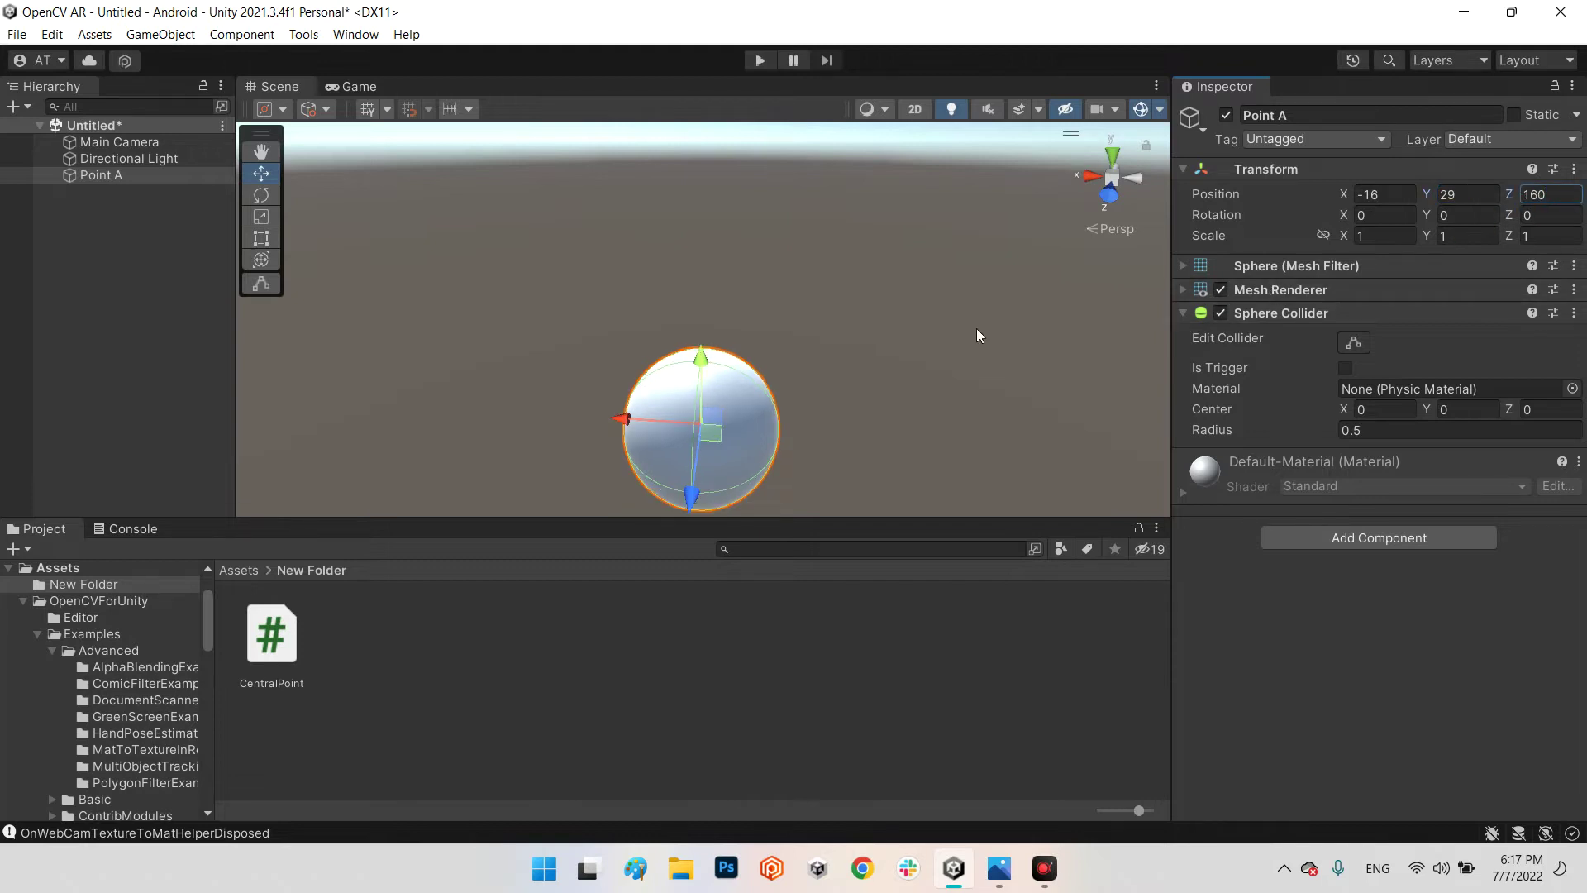
mouse_move(1079, 329)
left_mouse_down("alt")
mouse_move(1020, 331)
mouse_move(1049, 340)
left_mouse_up("alt")
scroll(1020, 330, "down", 5)
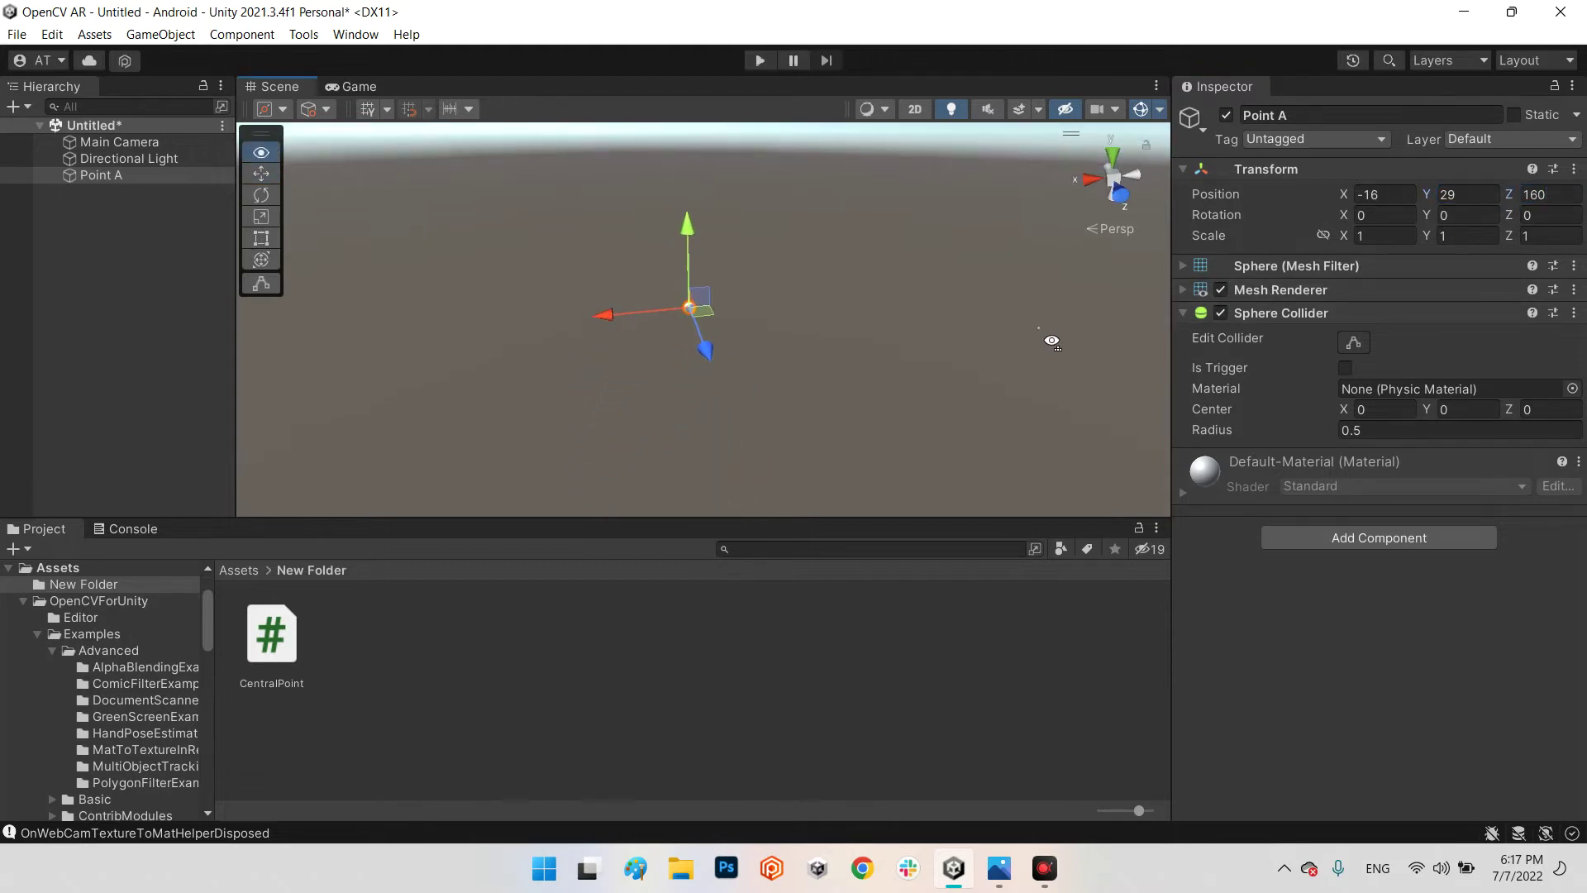
Step: Duplicate Point A and name the copy Point B
left_click(115, 197)
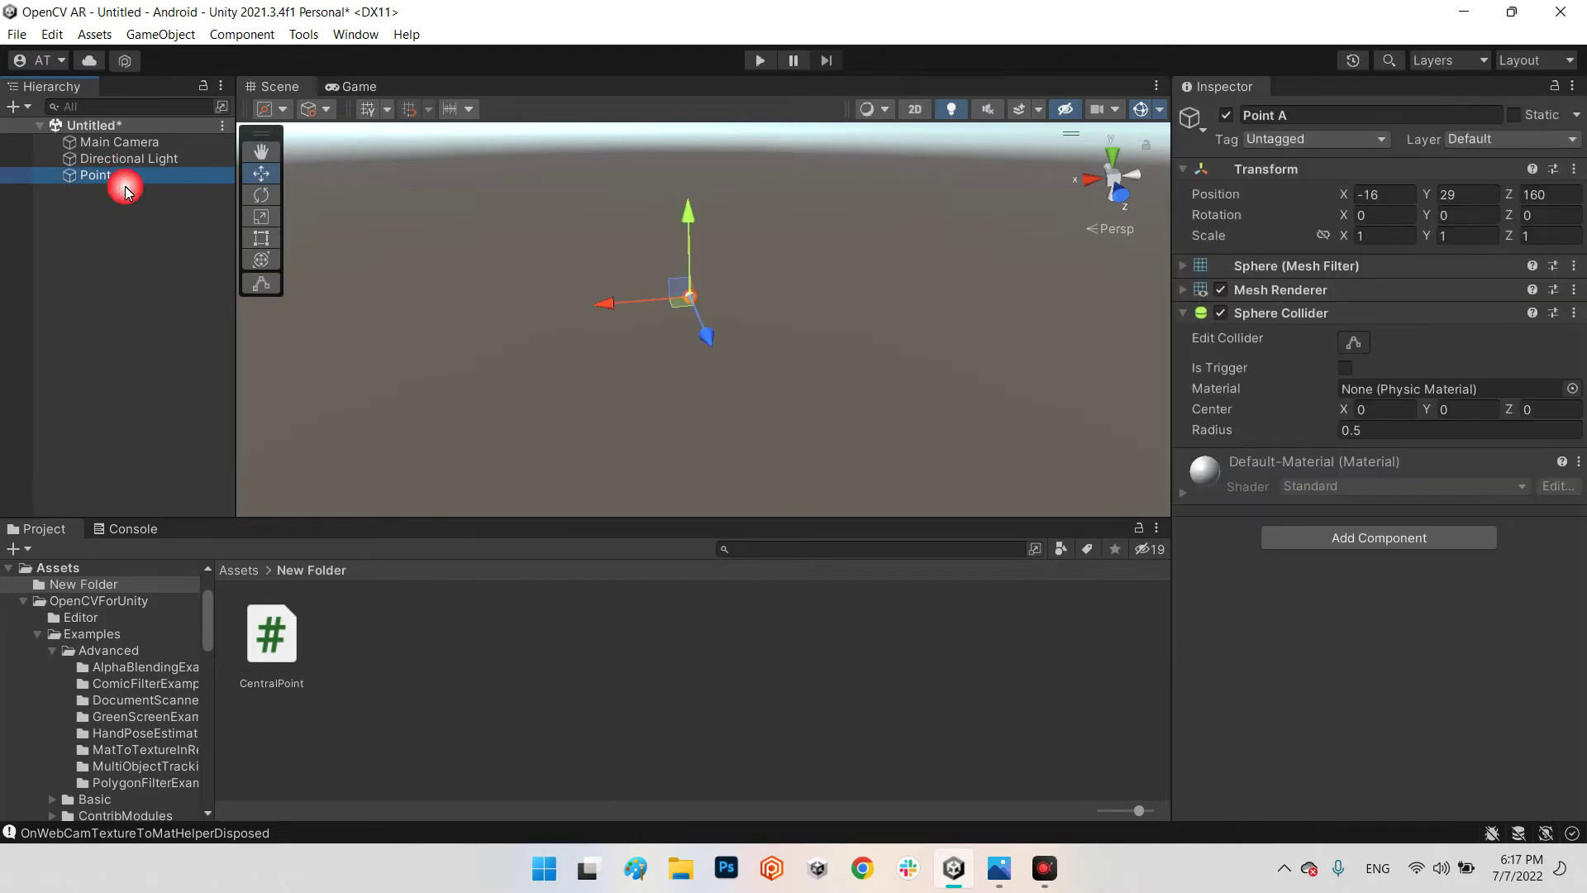
key("ctrl+d")
key("F2")
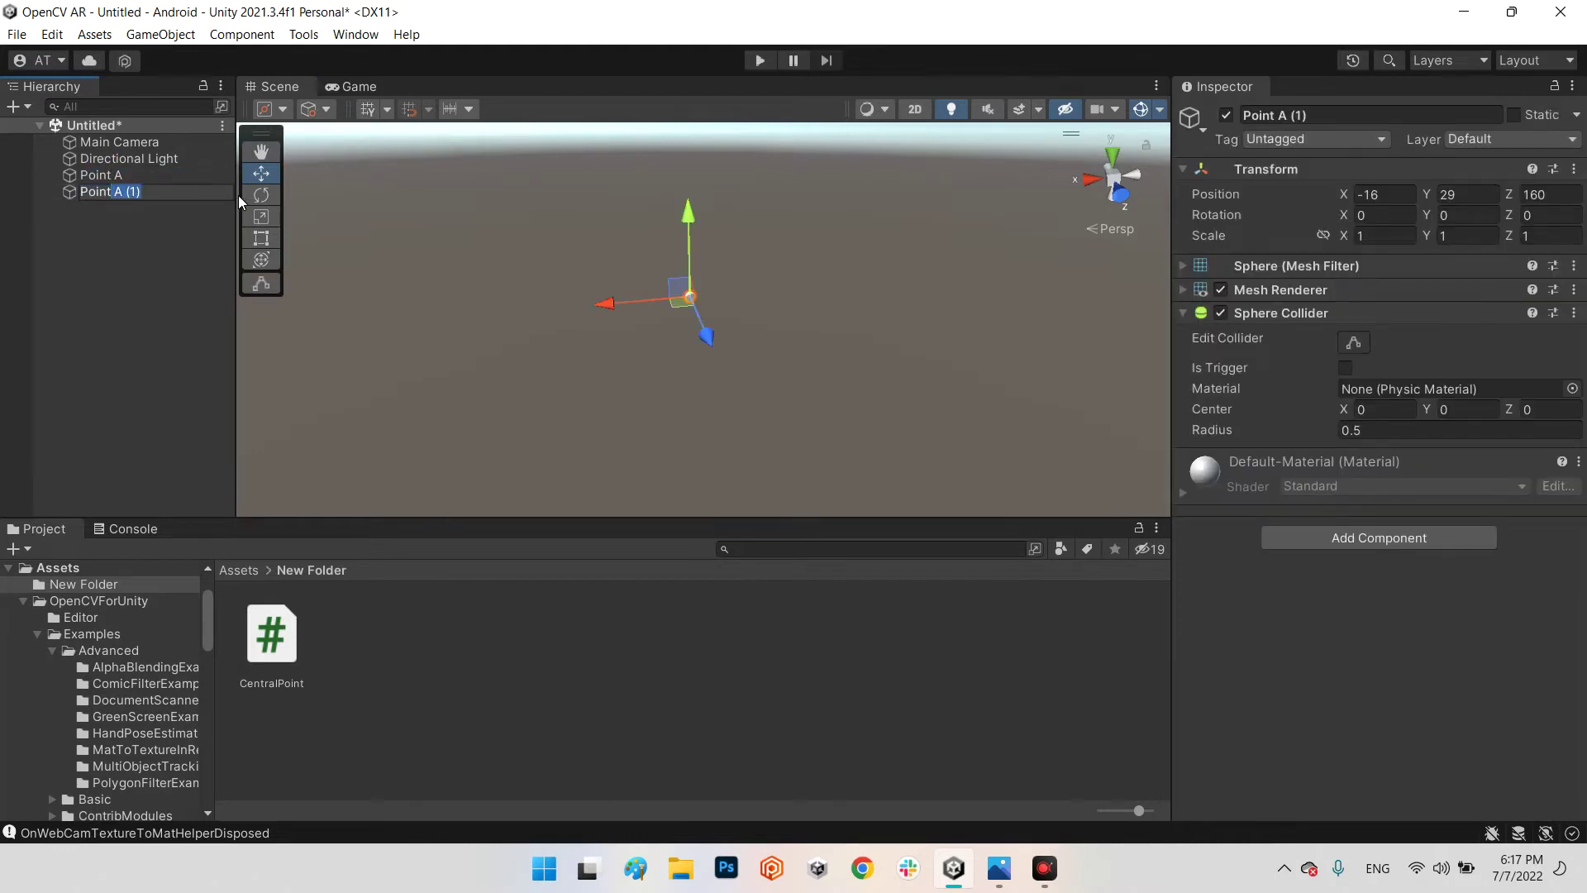
type("Point B")
key("Return")
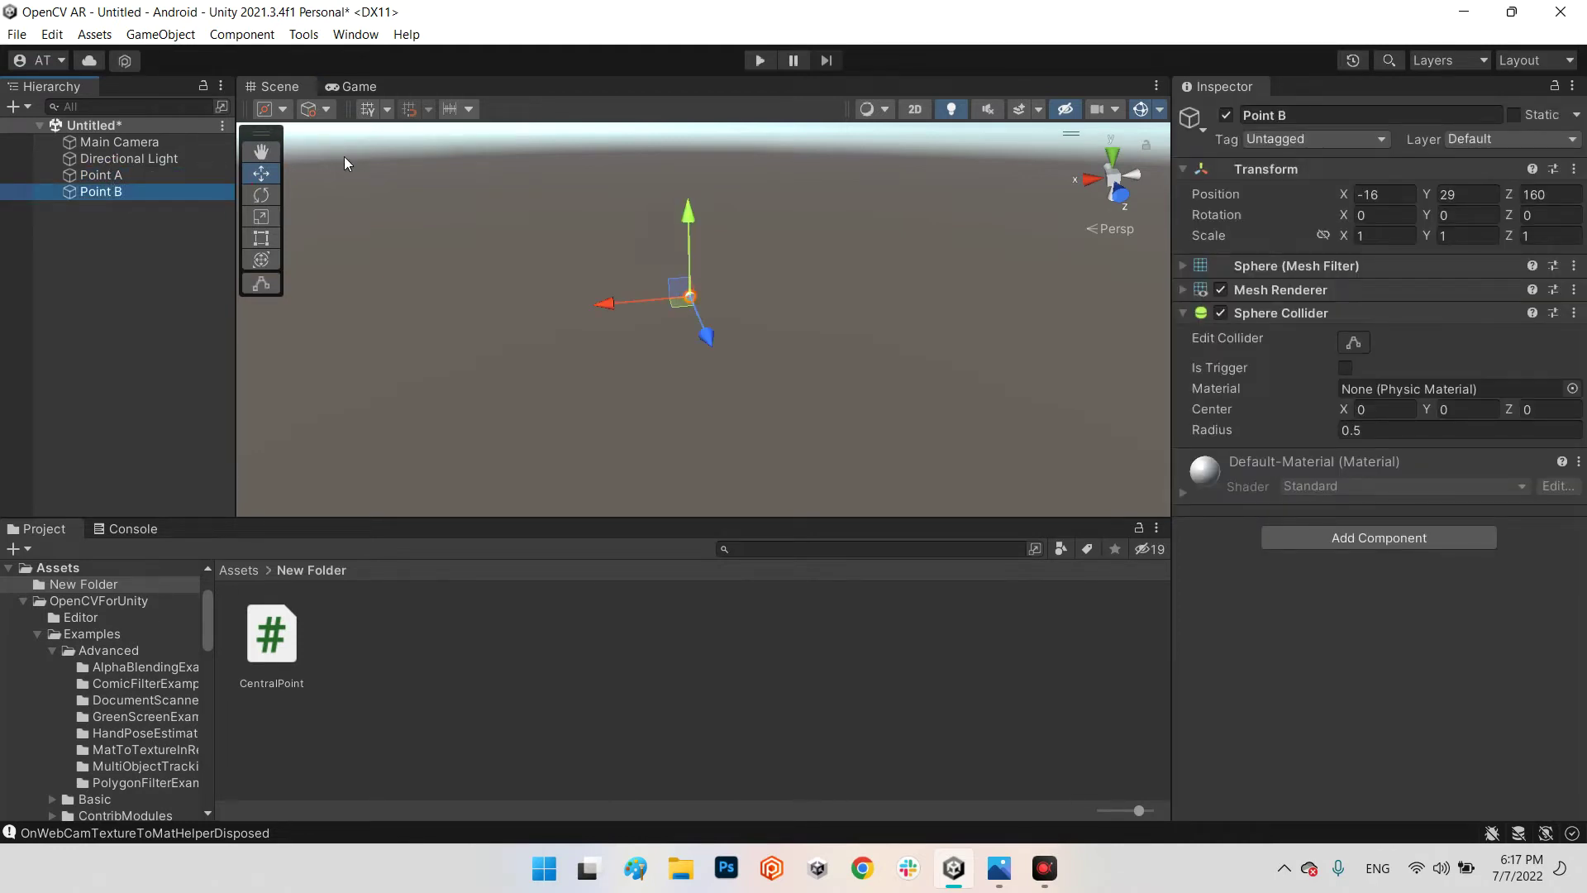
Step: Move Point B to X -72.7, Y 49.8, then show the 2d points diagram in Photos
mouse_move(601, 292)
left_mouse_down()
mouse_move(768, 306)
mouse_move(1028, 269)
left_mouse_up()
right_click_drag(1028, 269, 910, 190)
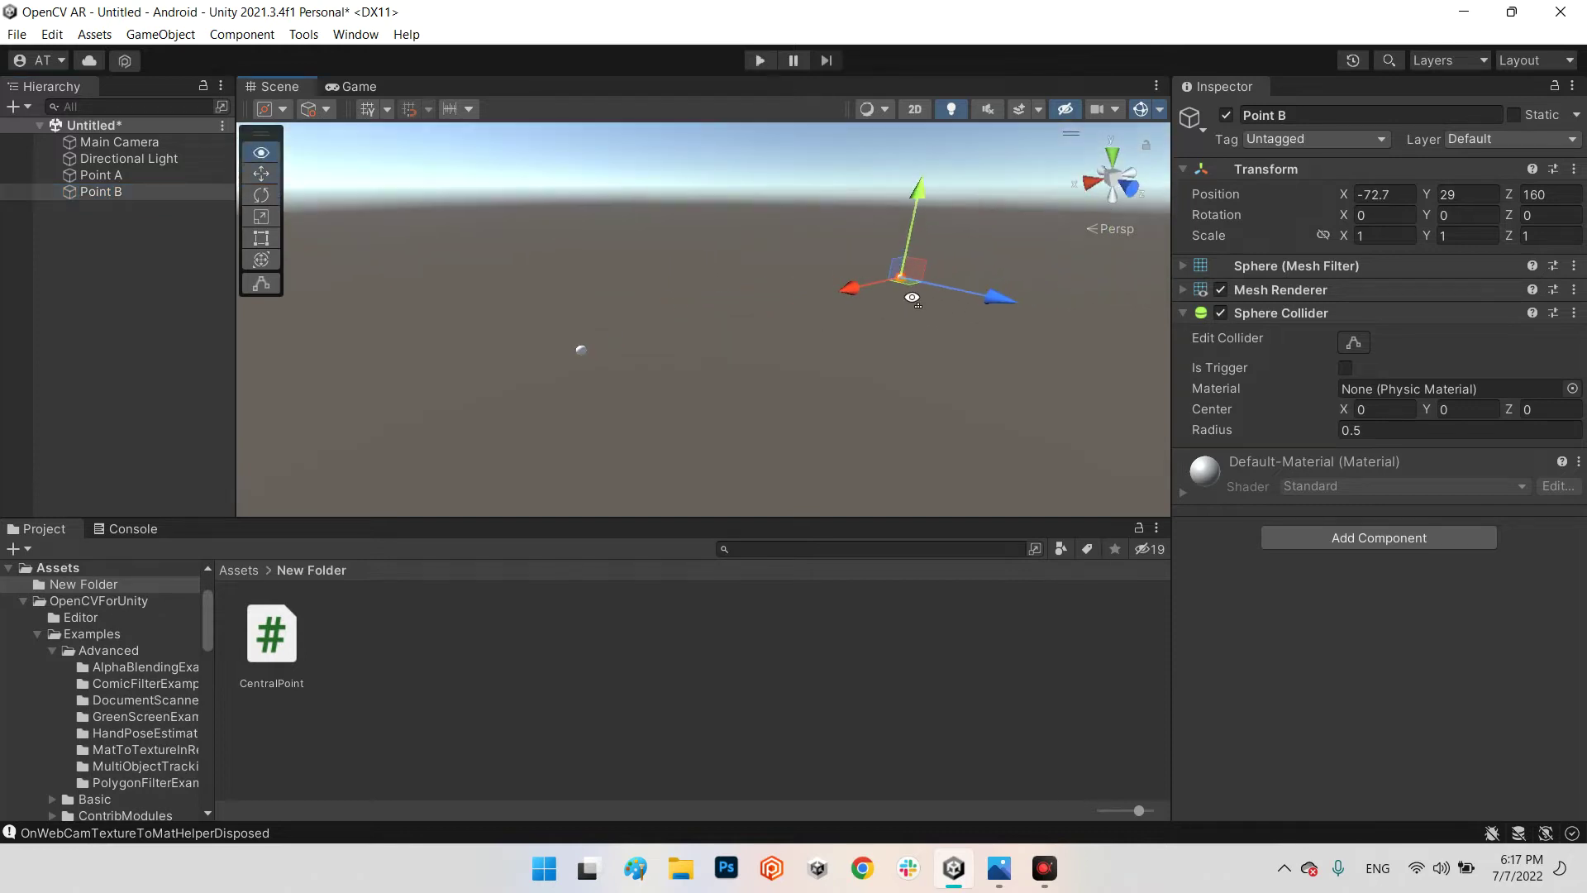
left_click_drag(911, 189, 909, 99)
mouse_move(810, 294)
right_mouse_down()
mouse_move(763, 241)
mouse_move(890, 487)
right_mouse_up()
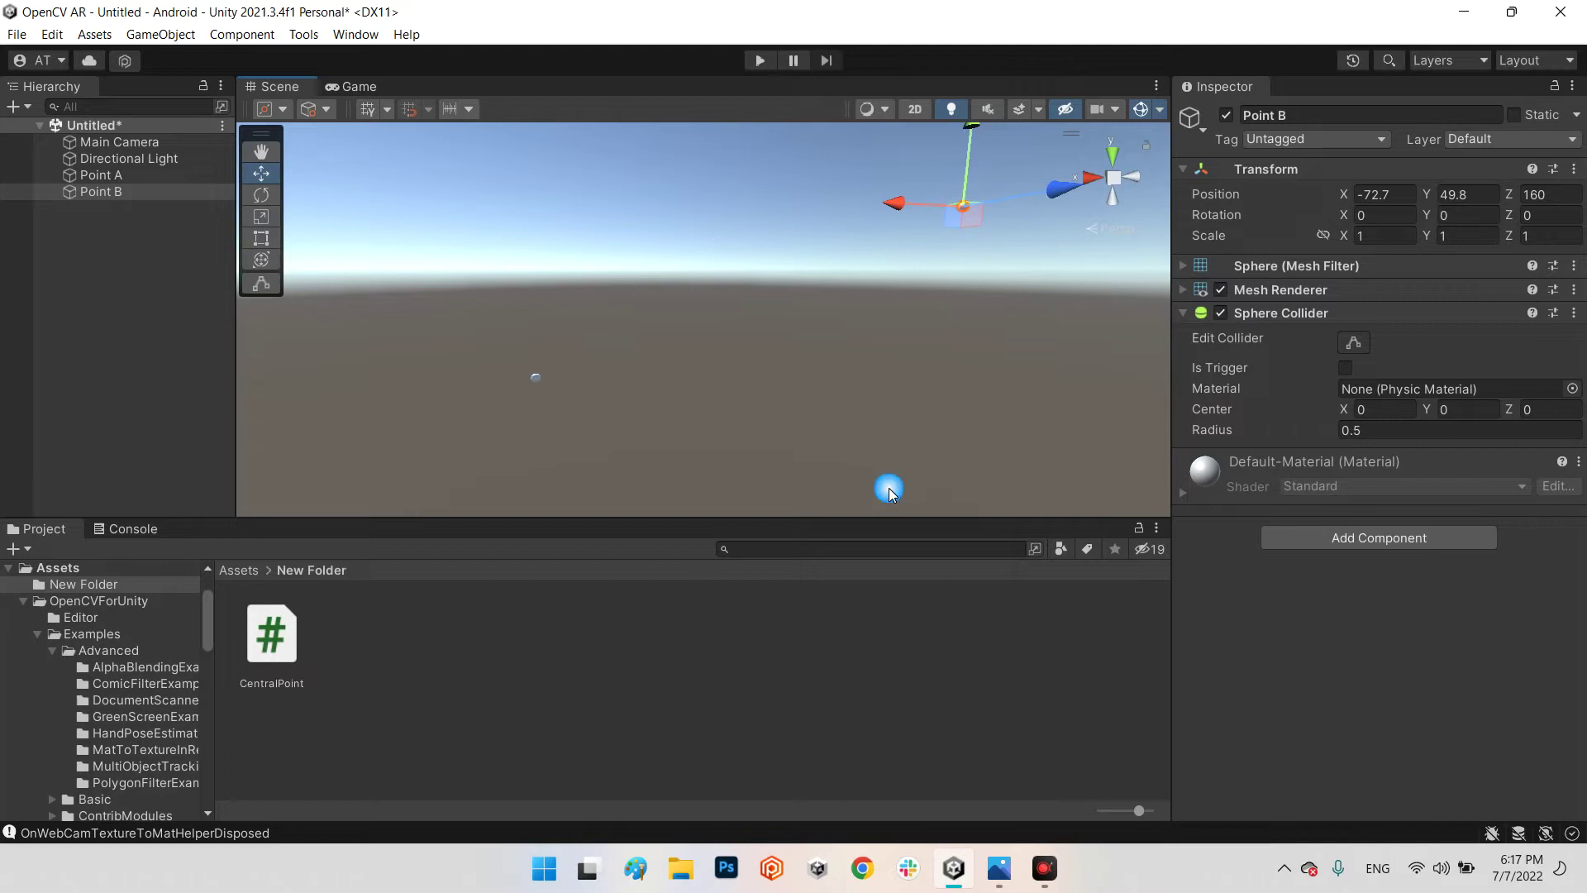
left_click(996, 866)
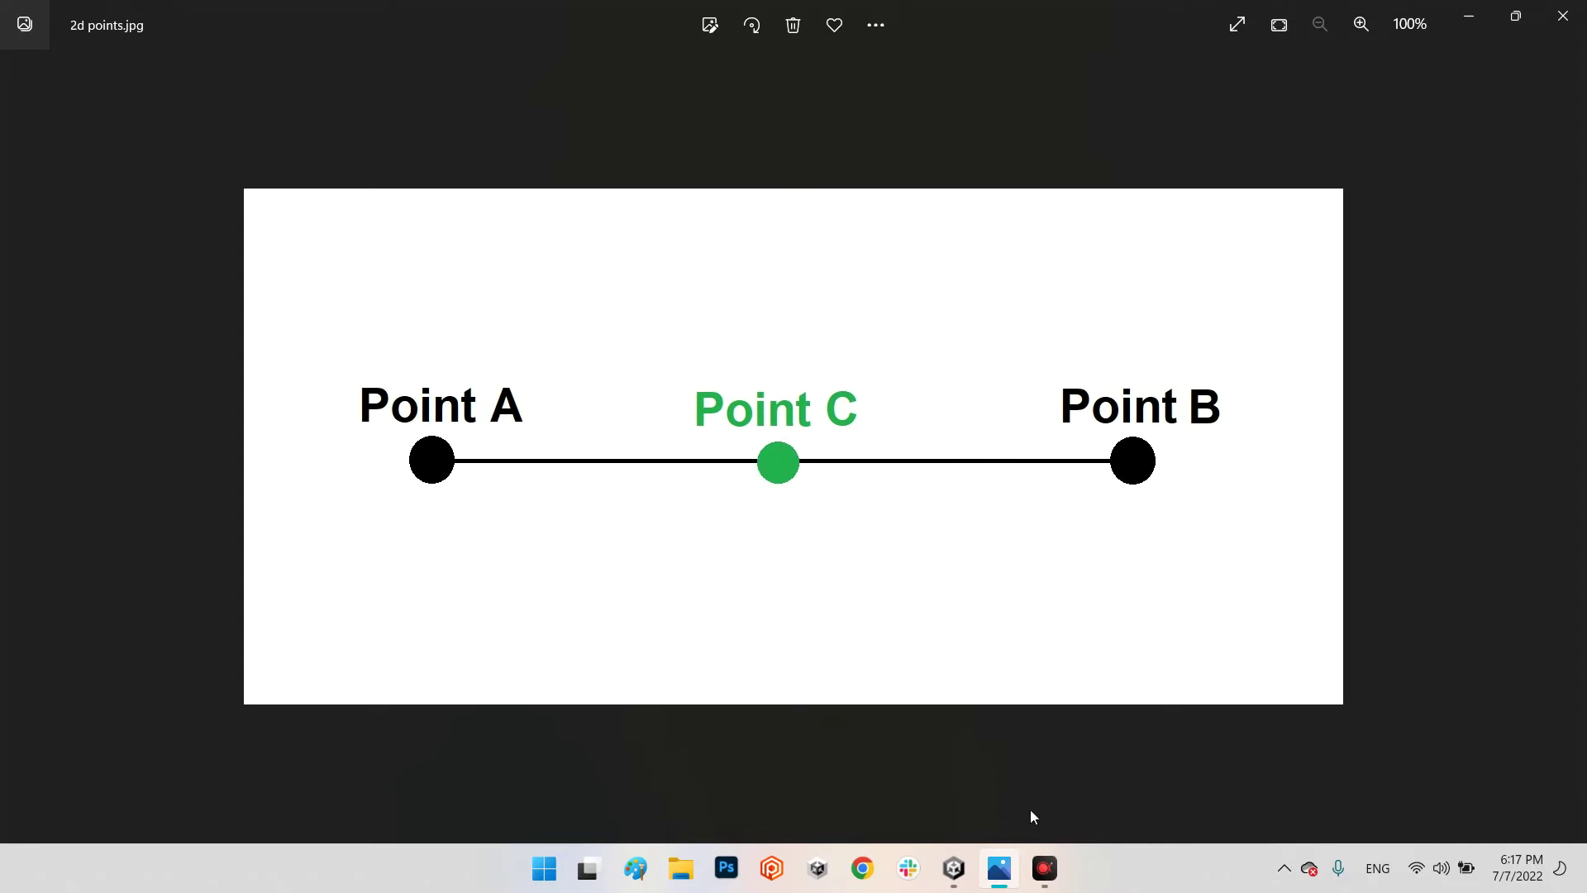
Step: Back in Unity, drag Point B along its Z axis to 114.4
left_click(954, 868)
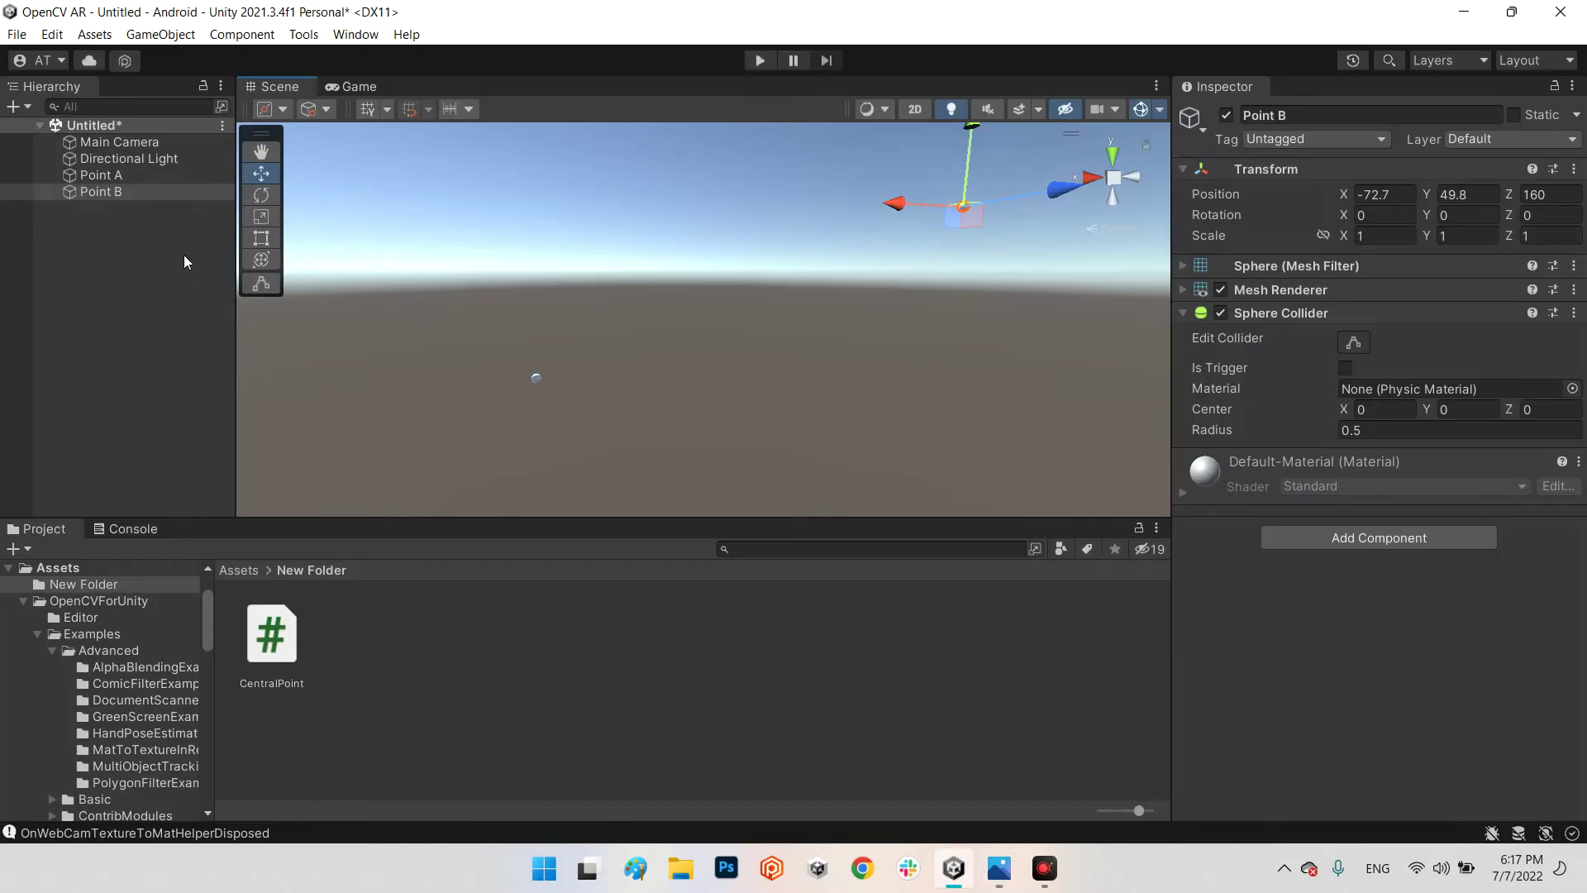
left_click(102, 175)
left_click(104, 192)
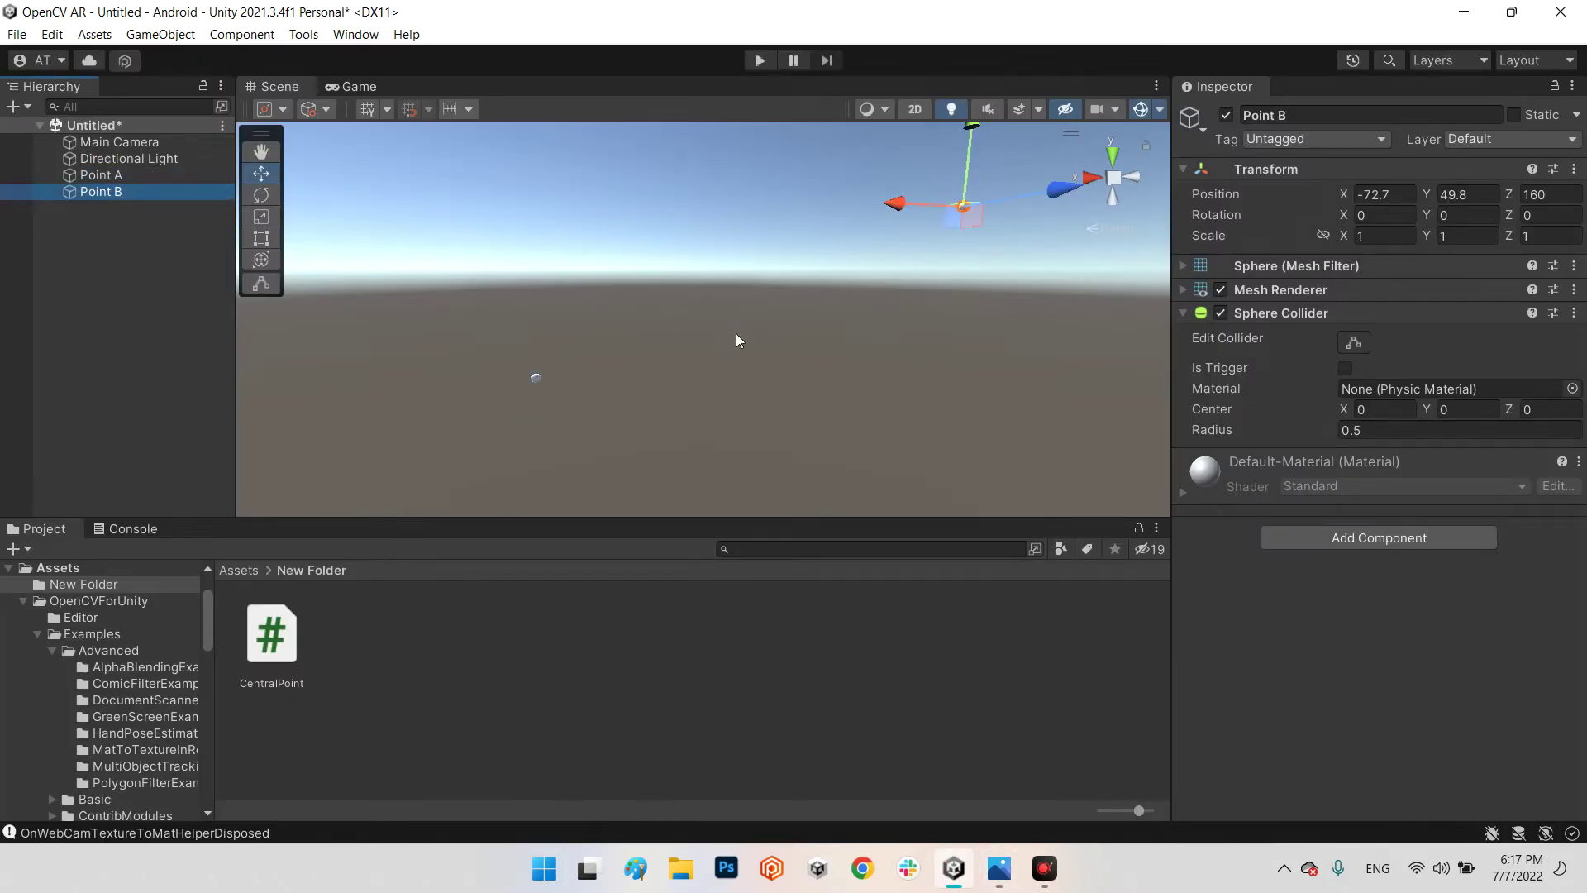
right_click_drag(735, 334, 1177, 342)
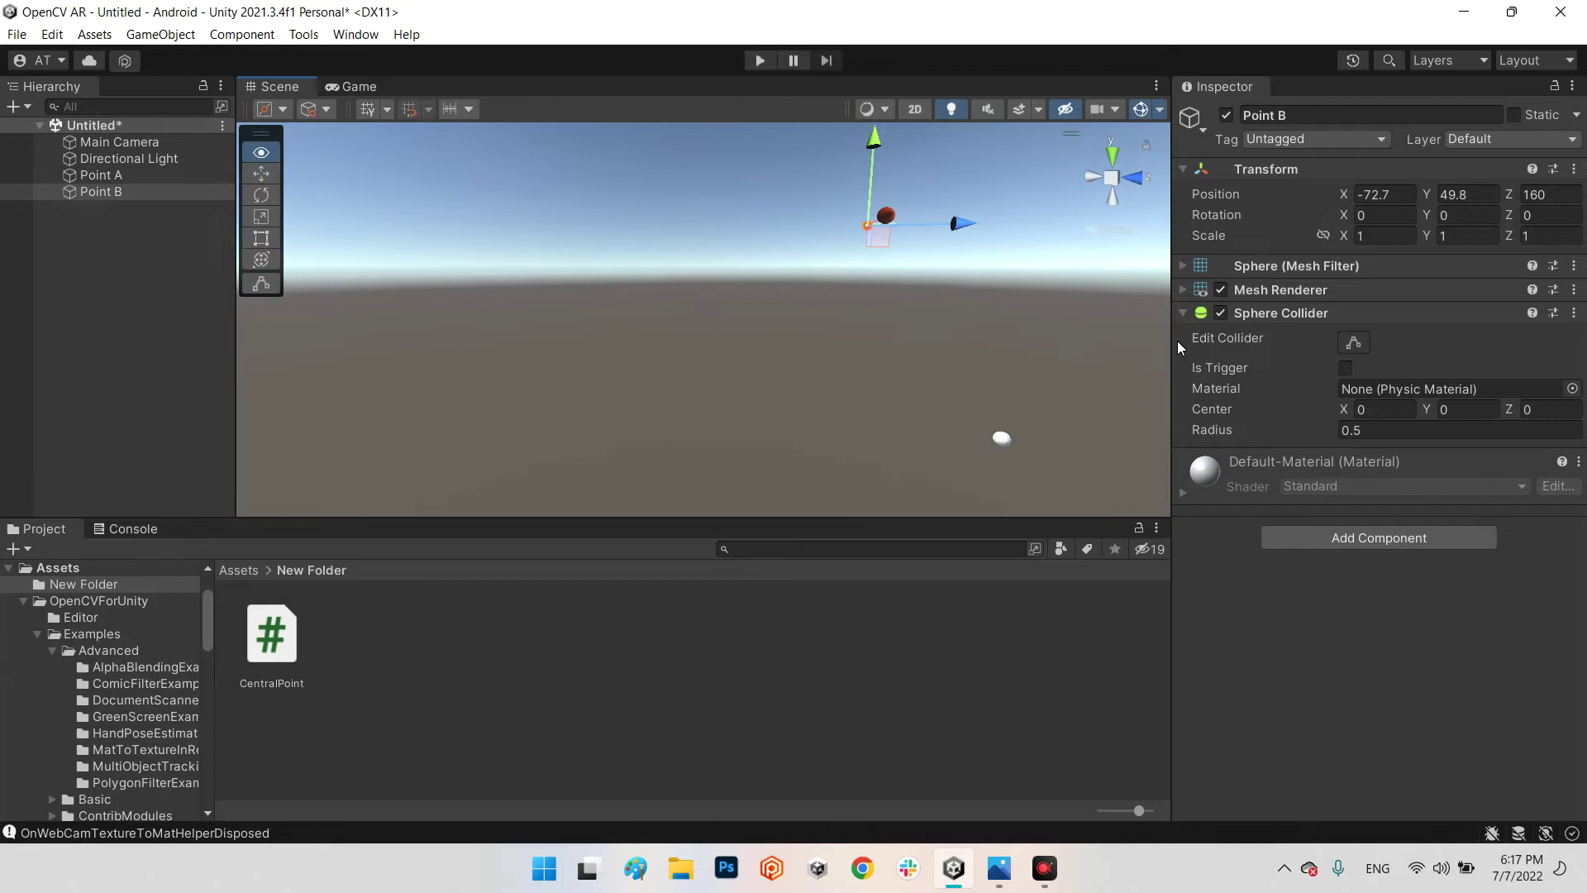
mouse_move(1177, 341)
right_mouse_down()
mouse_move(1006, 296)
mouse_move(521, 335)
right_mouse_up()
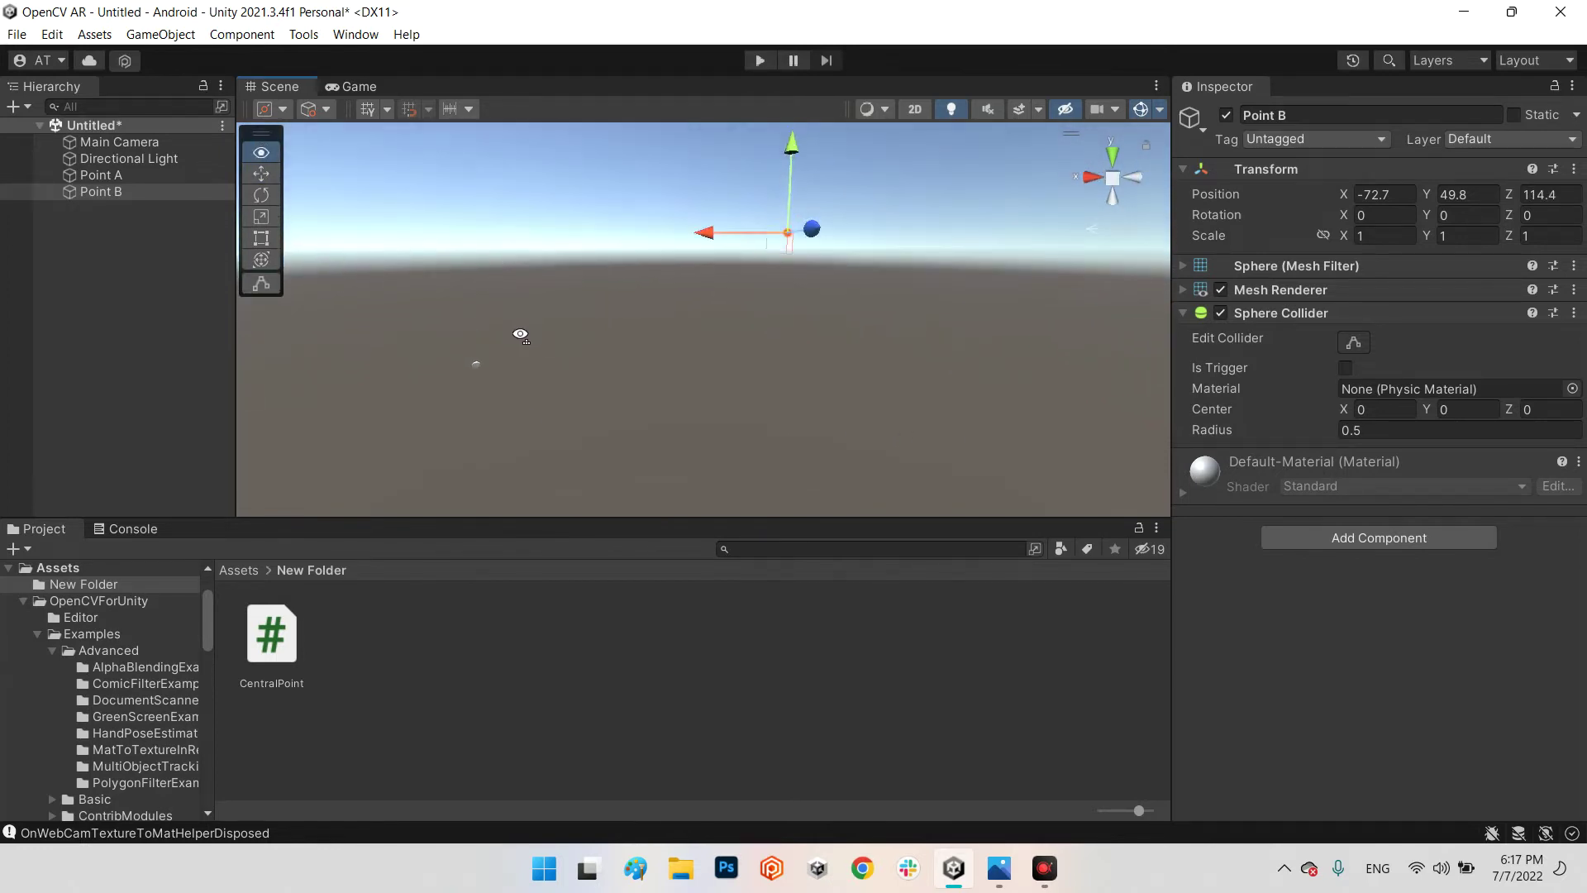
right_click_drag(521, 336, 588, 358)
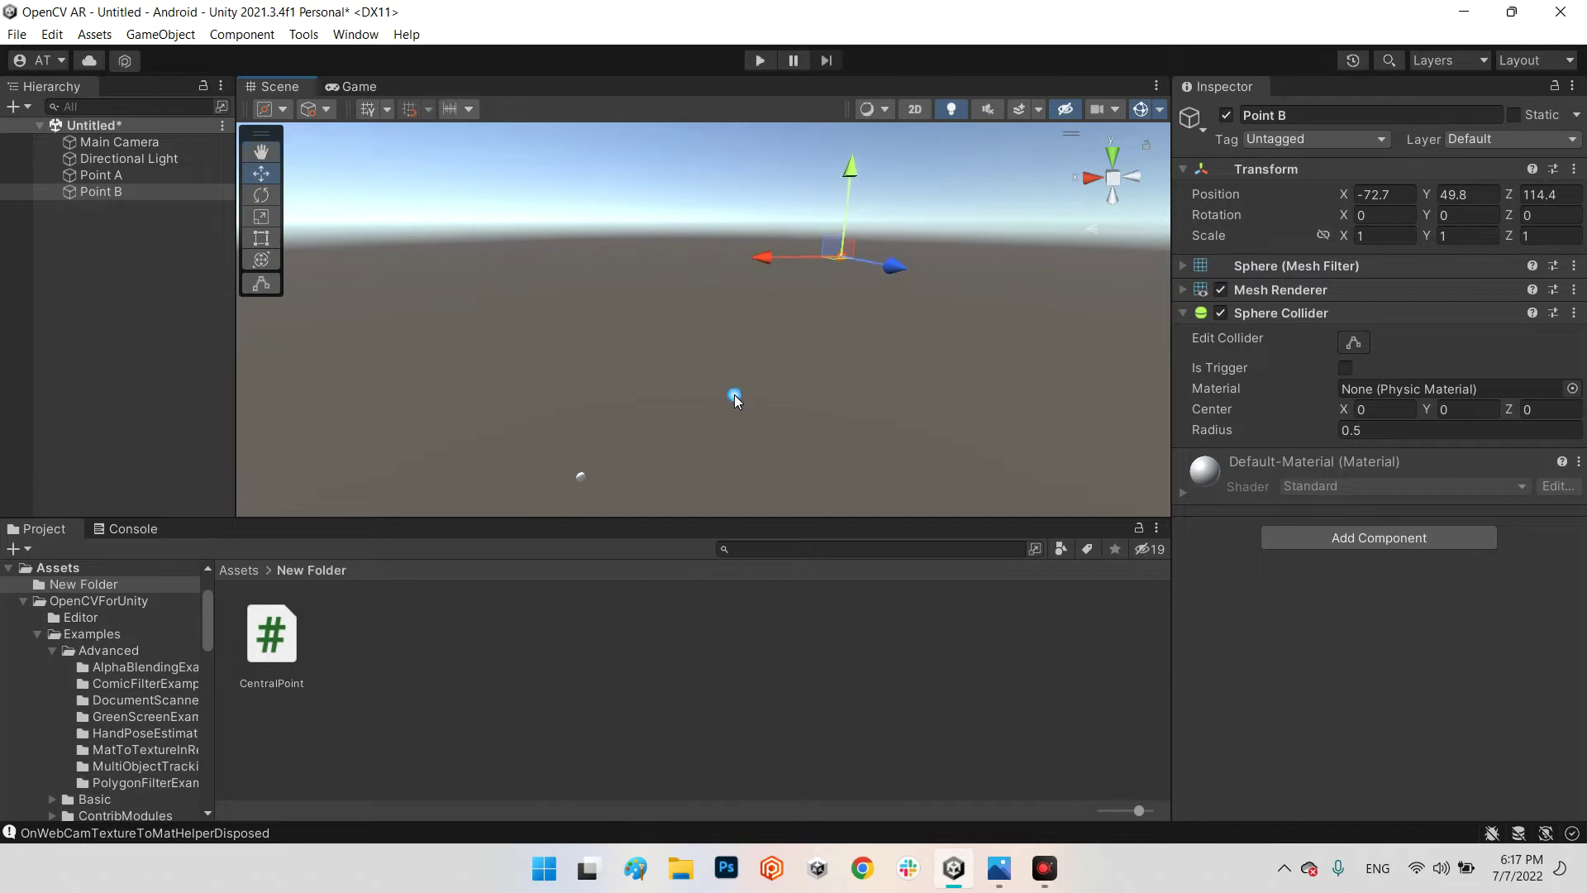
right_click_drag(735, 397, 729, 402)
Step: Create a cube from the Hierarchy context menu and name it Target Object
left_click(68, 241)
right_click(84, 221)
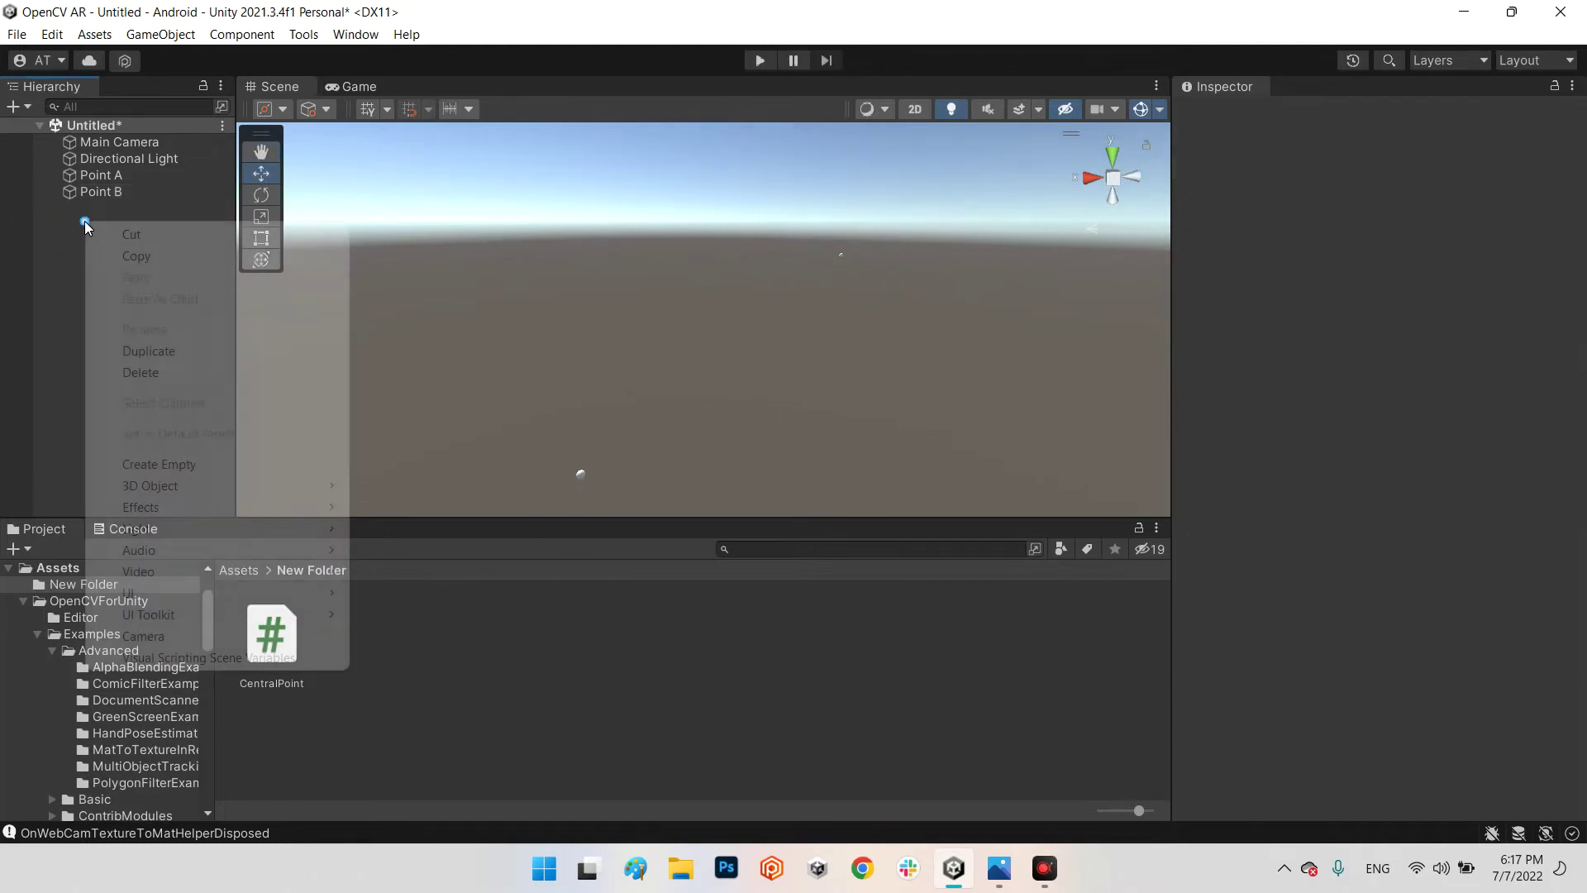
mouse_move(216, 484)
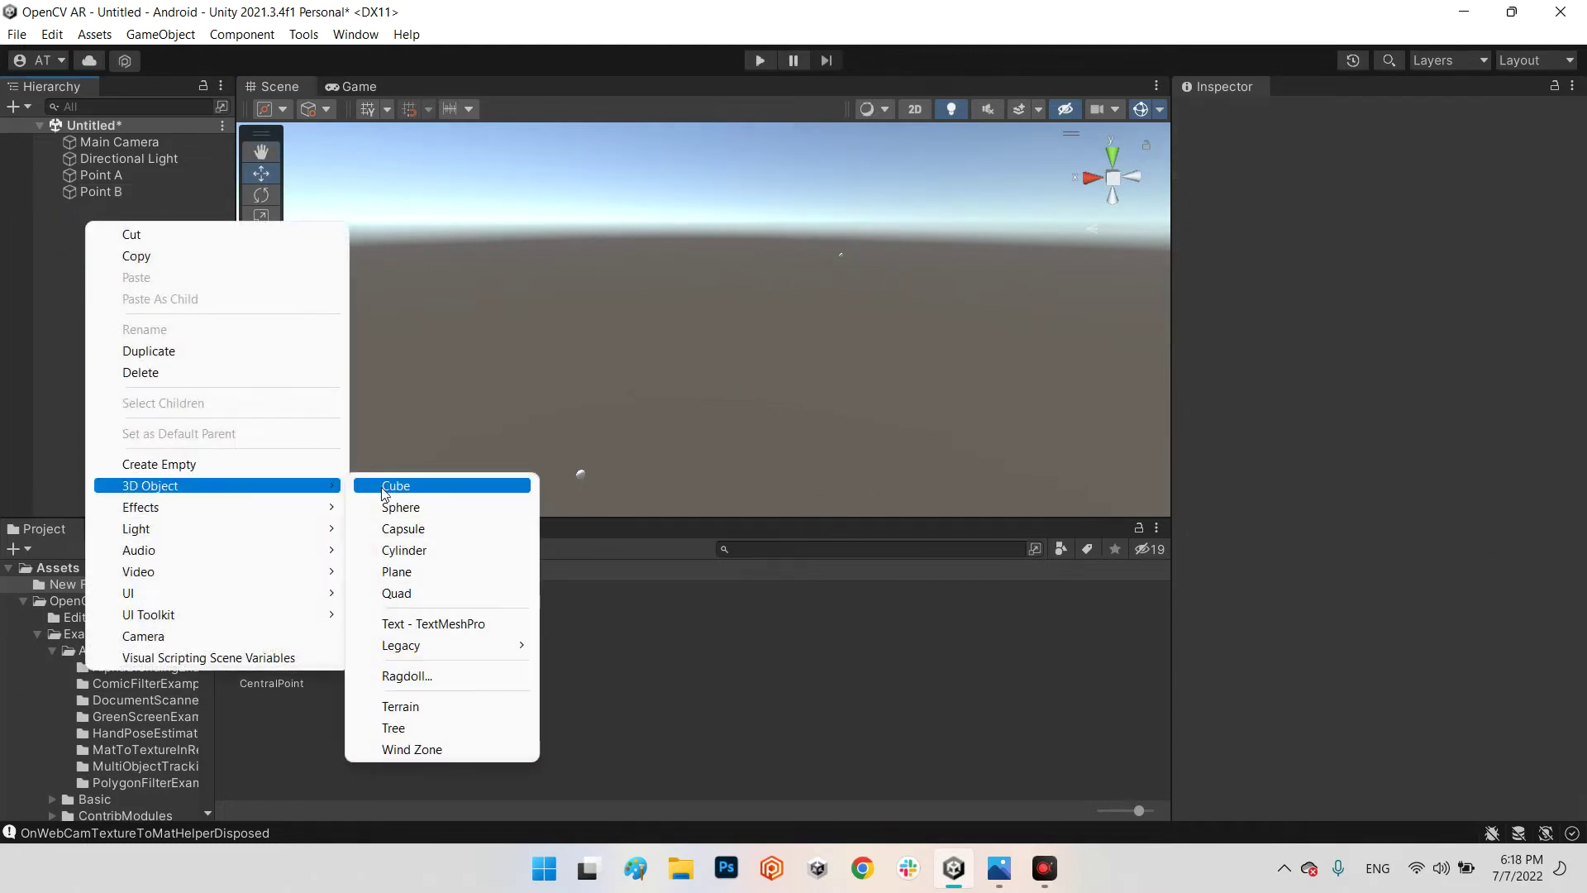
left_click(392, 487)
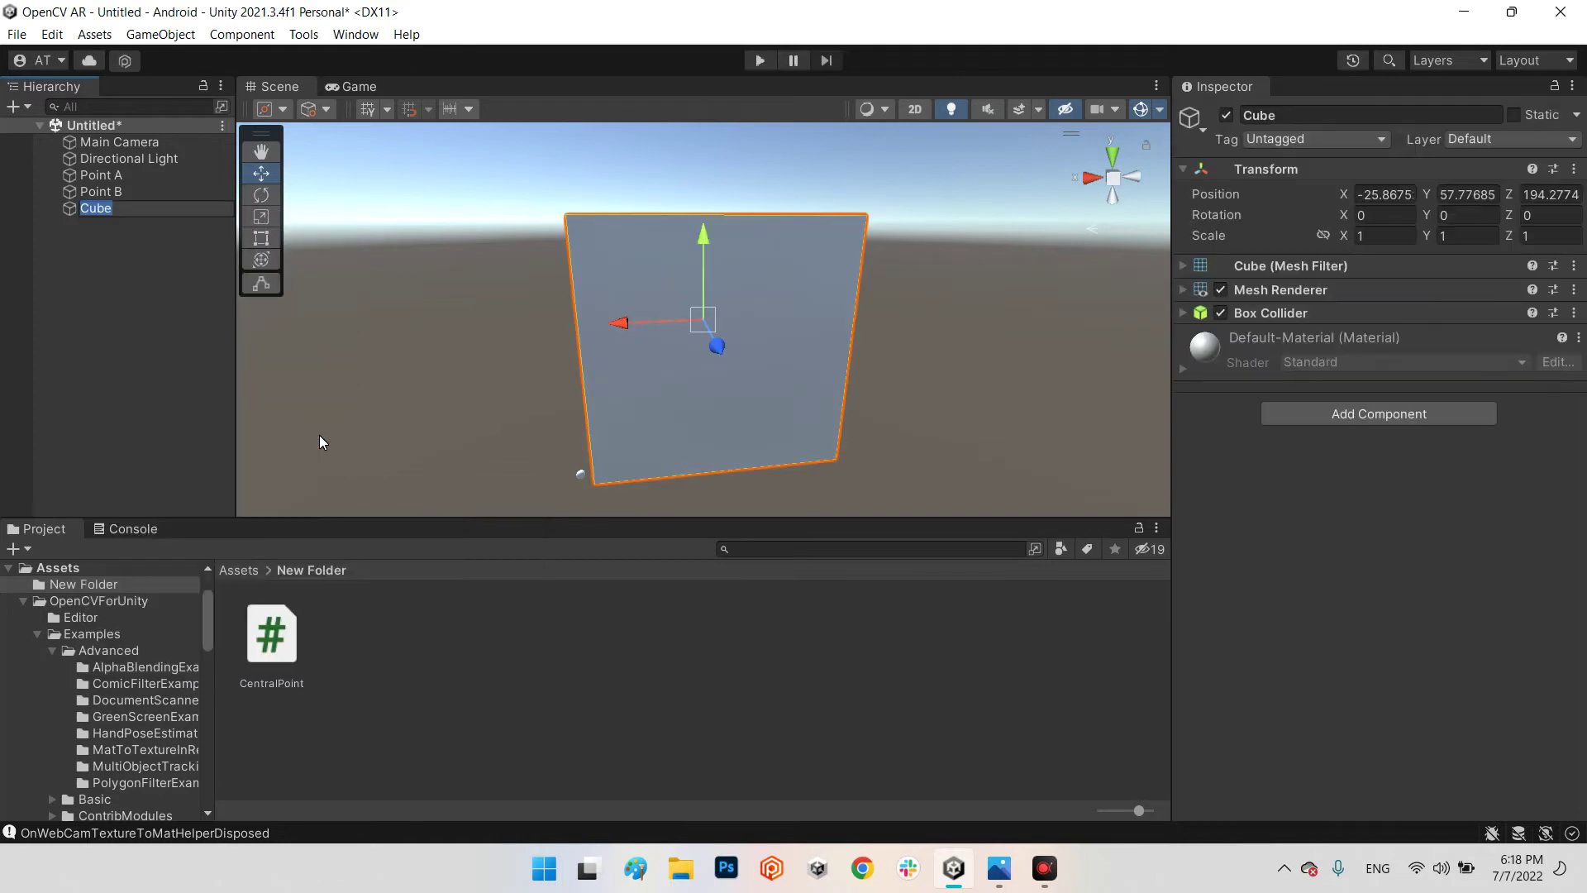
type("T Obje")
type("ct")
key("Return")
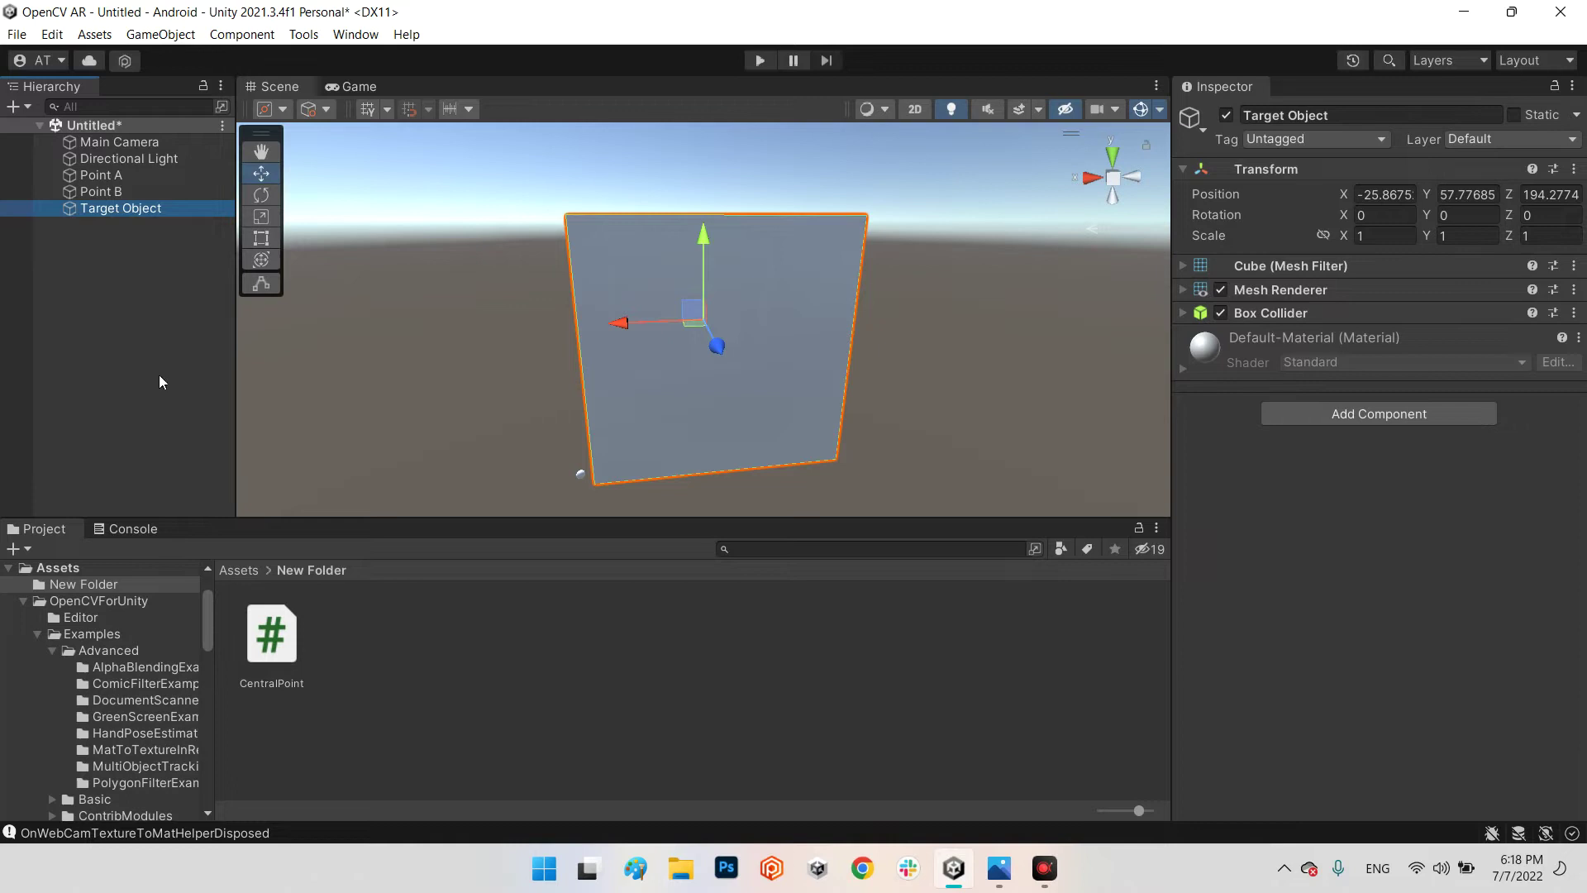
scroll(525, 464, "down", 5)
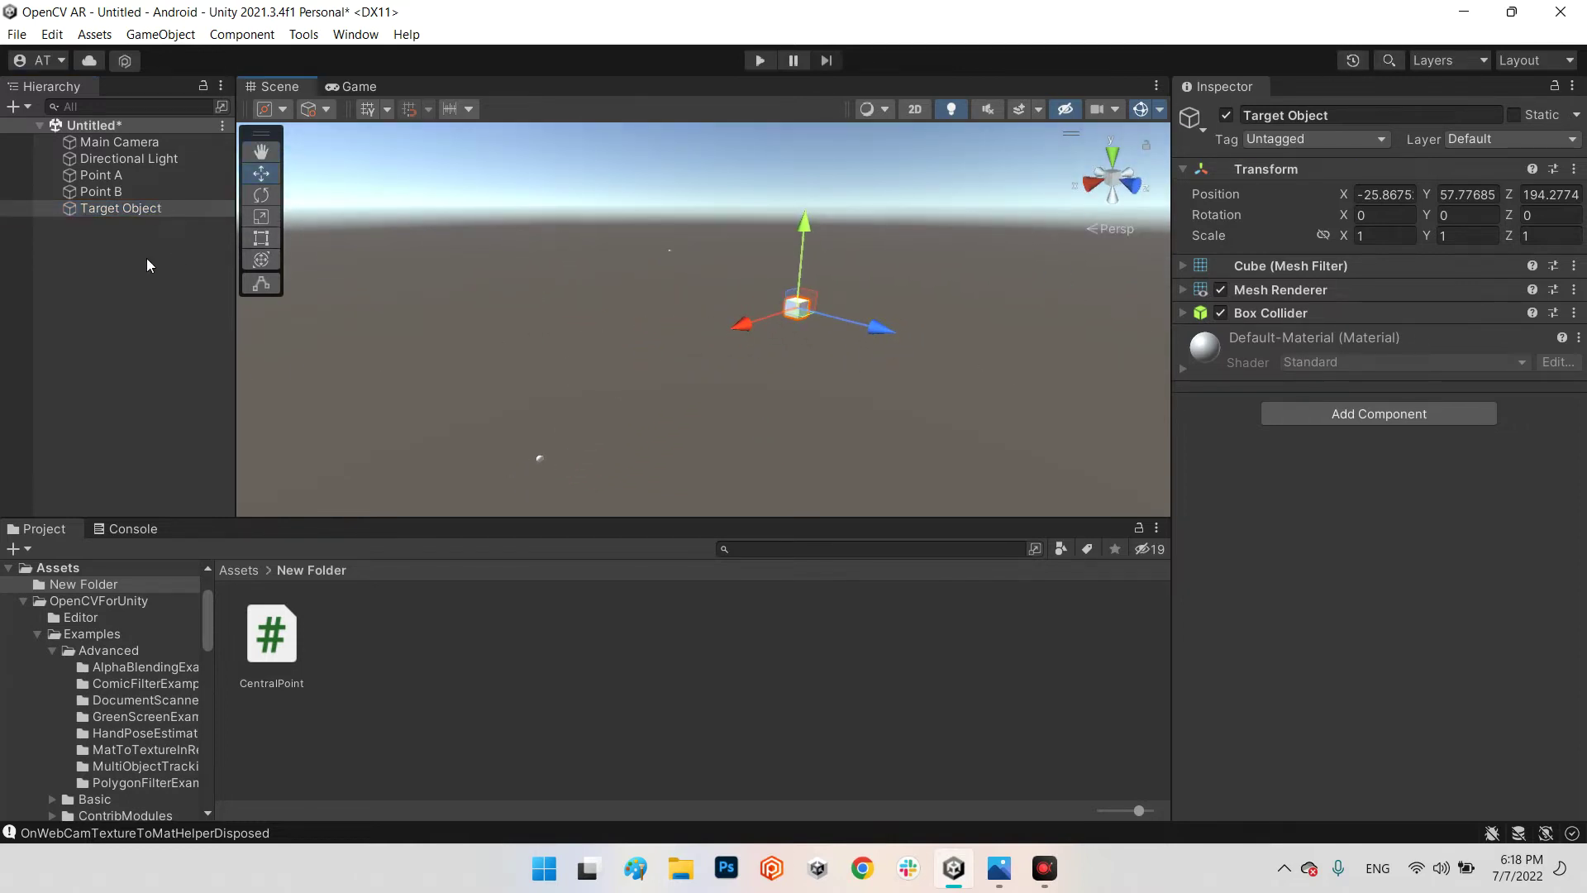
Step: Clear the old messages from the Console
left_click(124, 529)
left_click(22, 549)
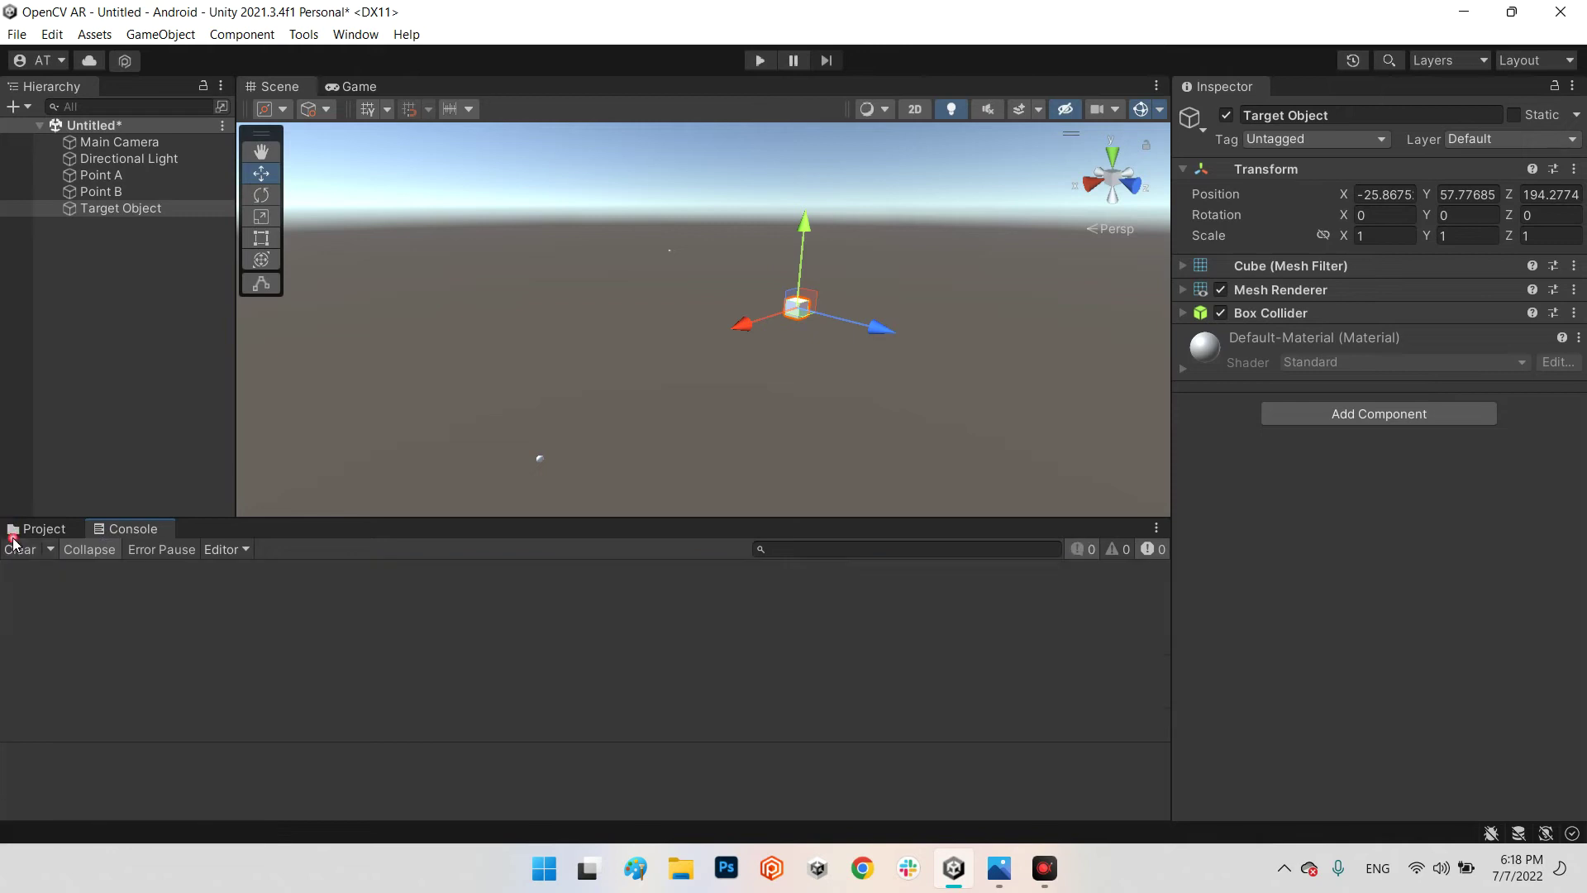
left_click(71, 340)
Step: Attach the CentralPoint script to the Main Camera
left_click(118, 142)
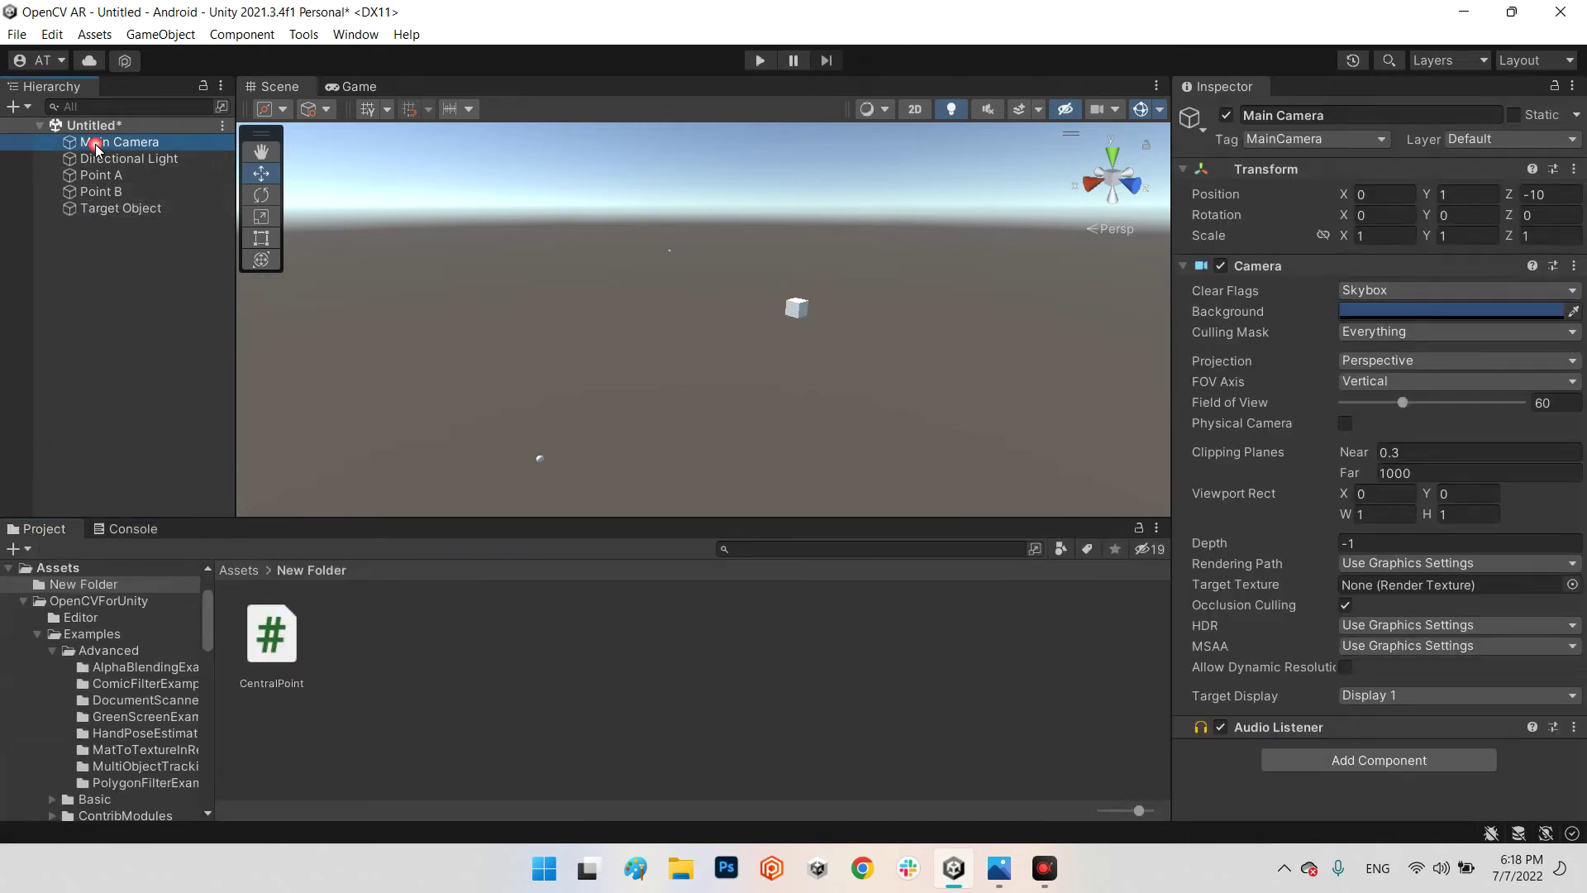
left_click(1302, 268)
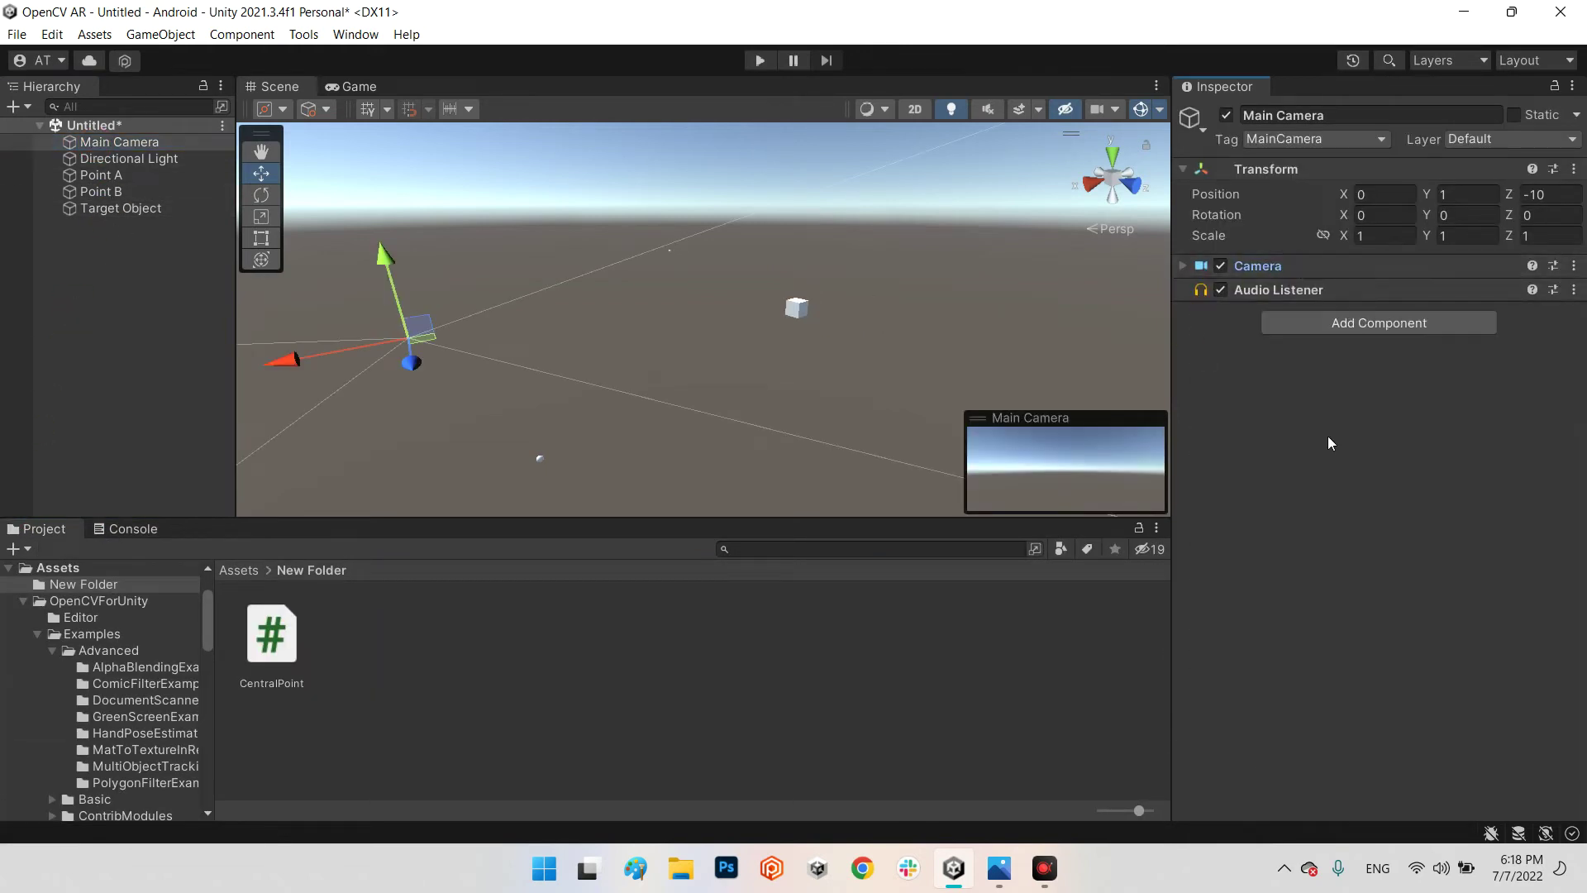
left_click(274, 633)
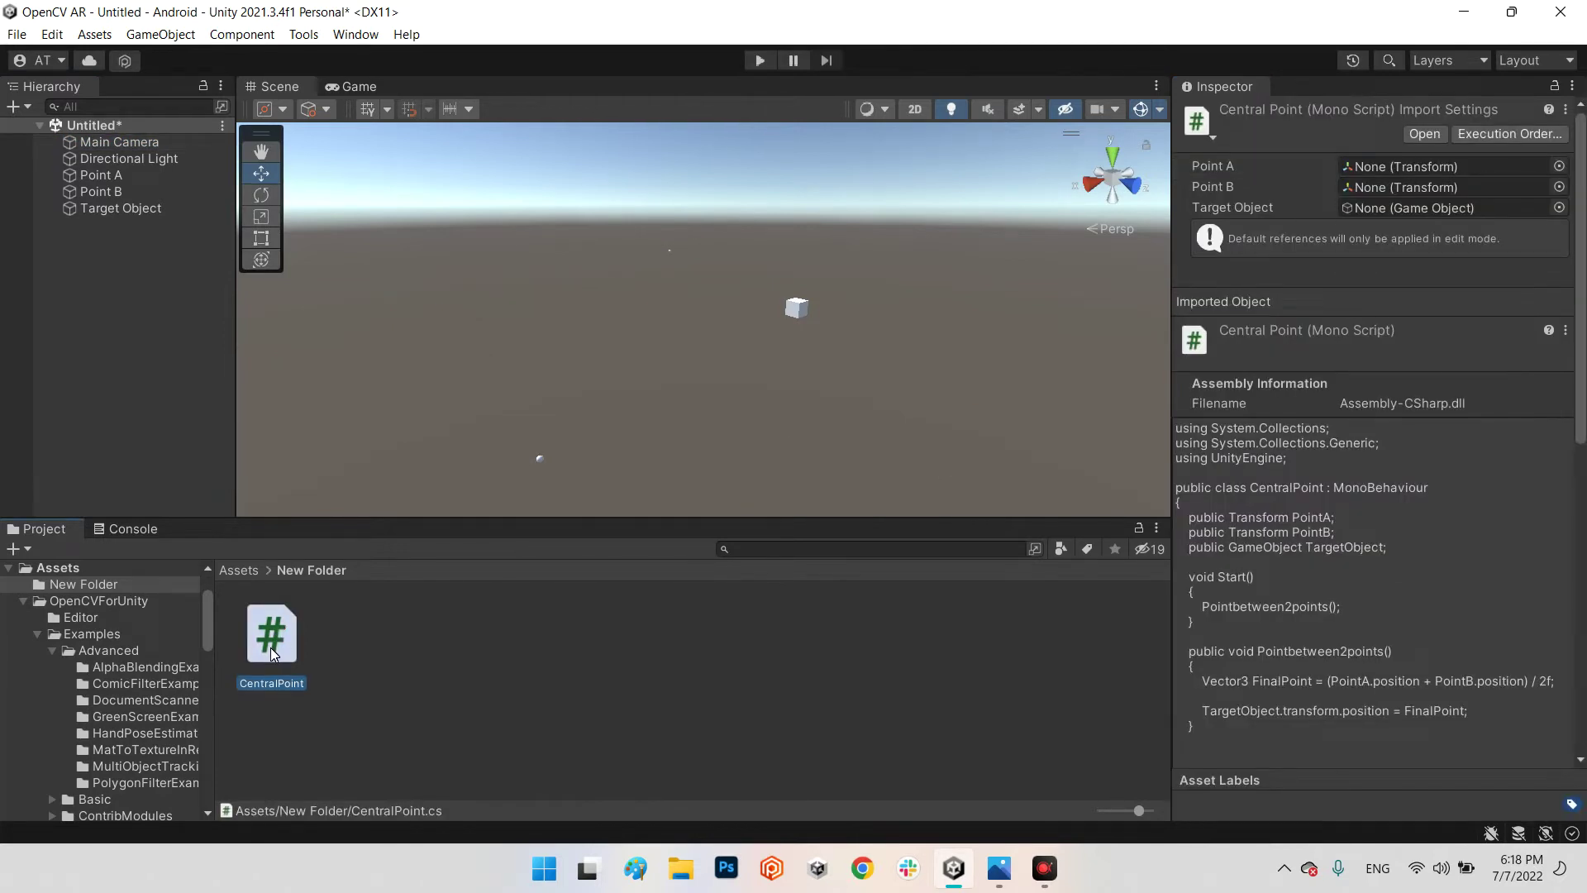
left_click(169, 444)
left_click(117, 142)
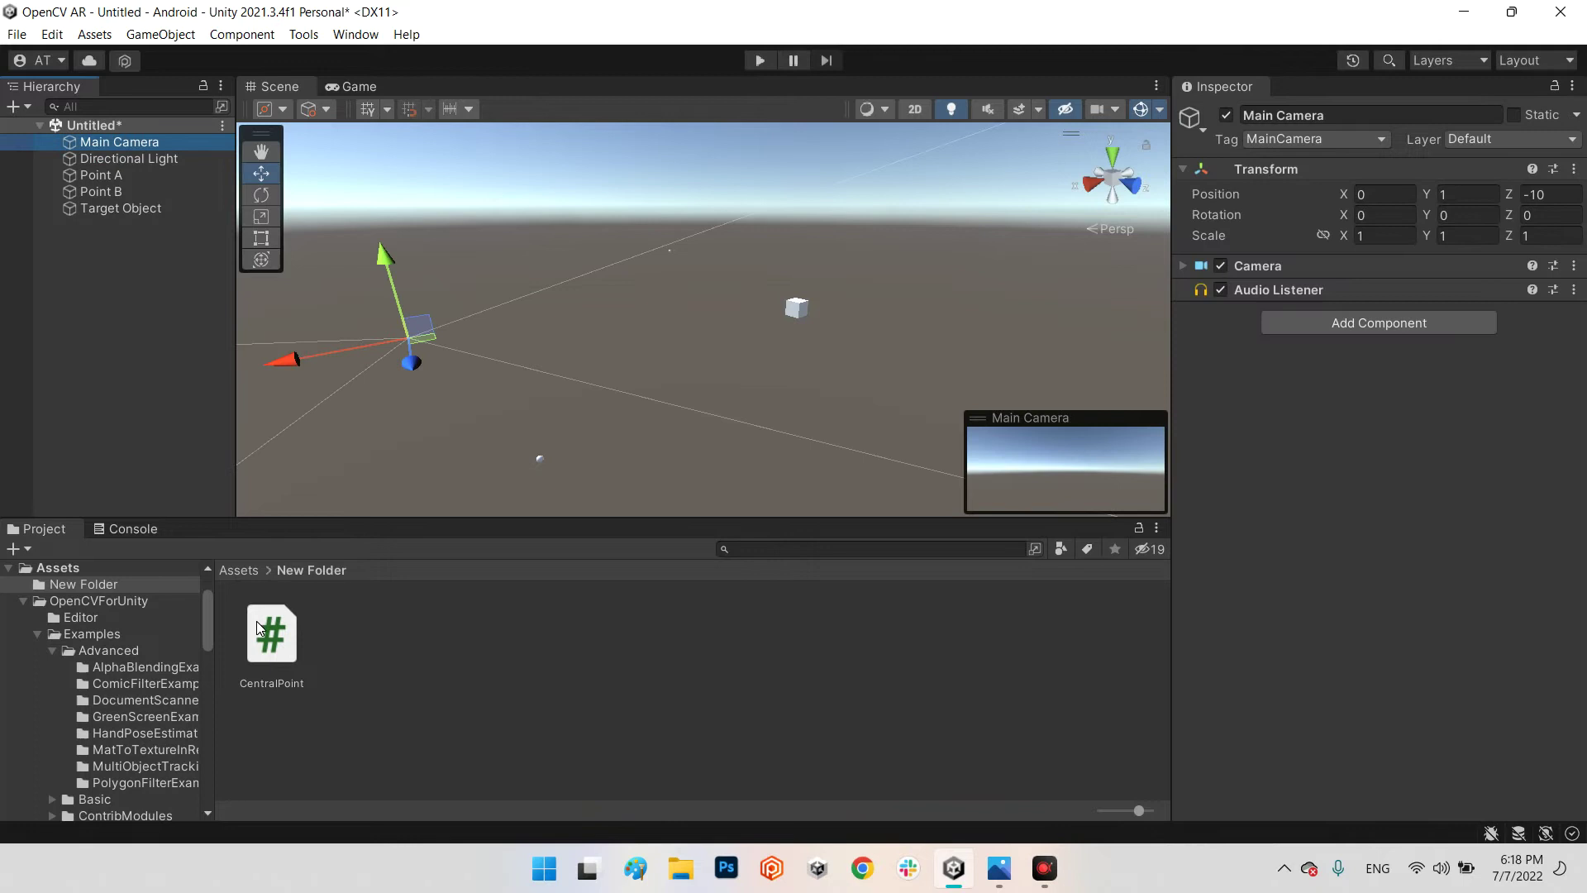
mouse_move(272, 635)
left_mouse_down()
mouse_move(1106, 577)
mouse_move(1320, 480)
left_mouse_up()
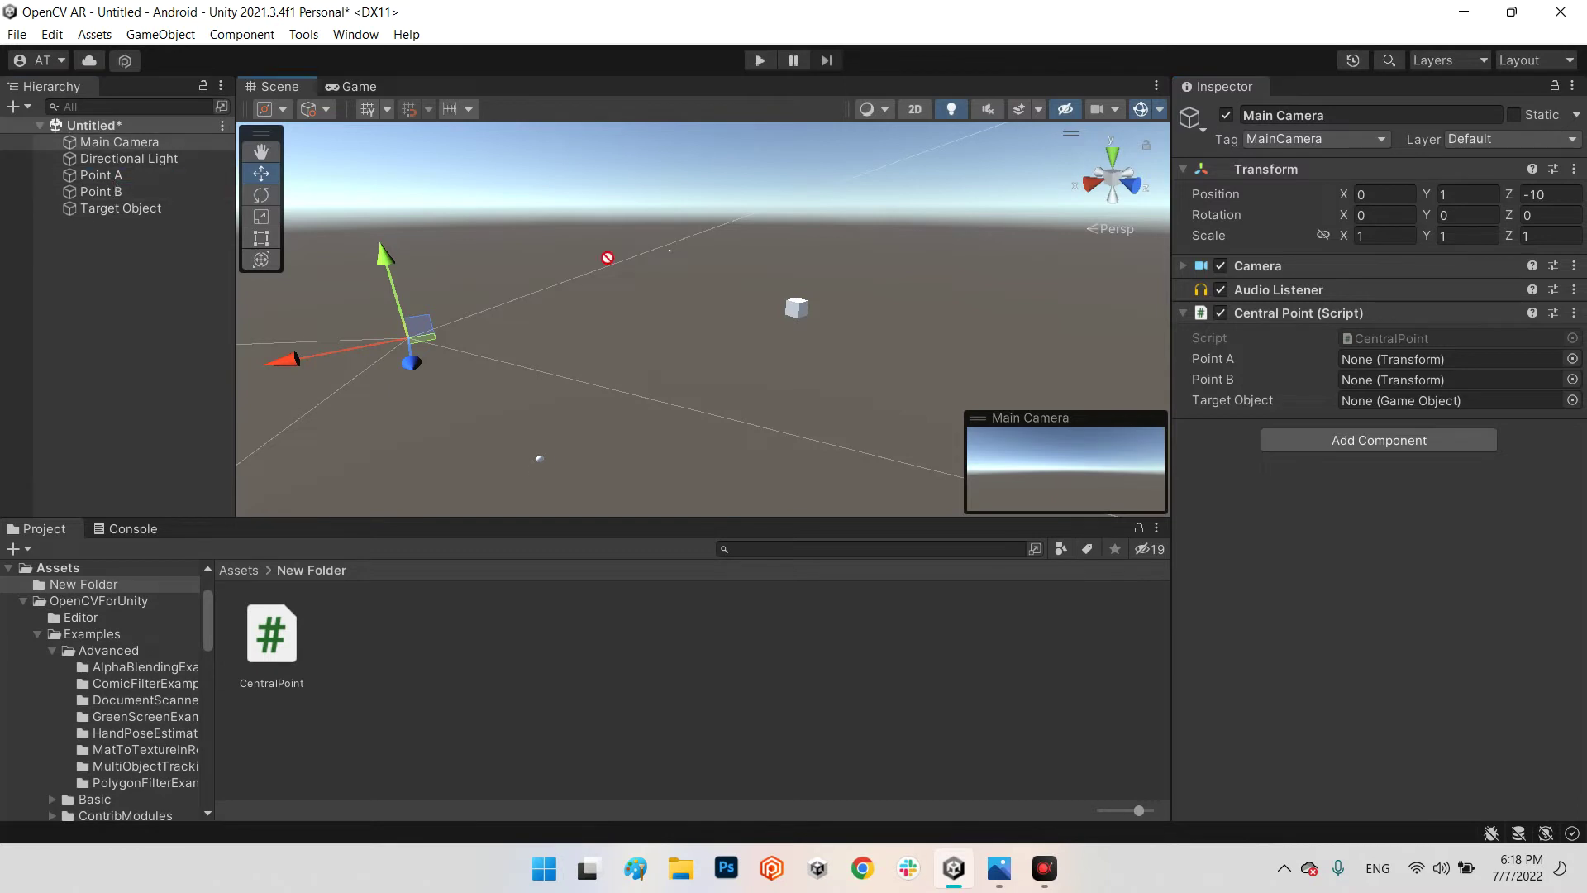
Step: Assign Point A, Point B and Target Object to the CentralPoint script's fields
left_click_drag(99, 175, 1401, 358)
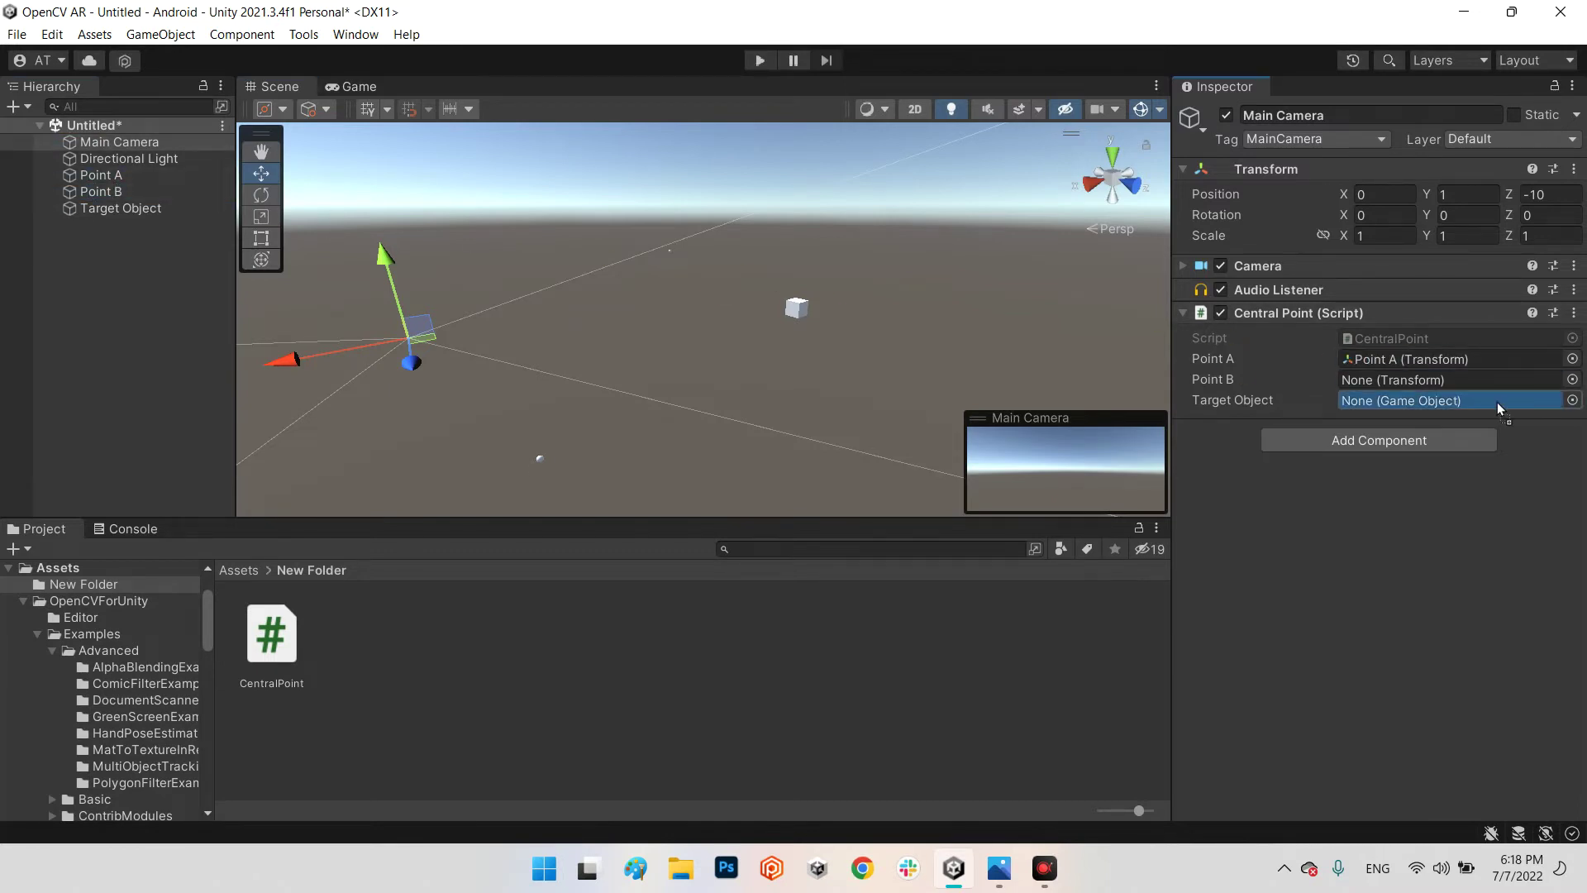
left_click_drag(99, 191, 1401, 380)
left_click_drag(129, 209, 1395, 399)
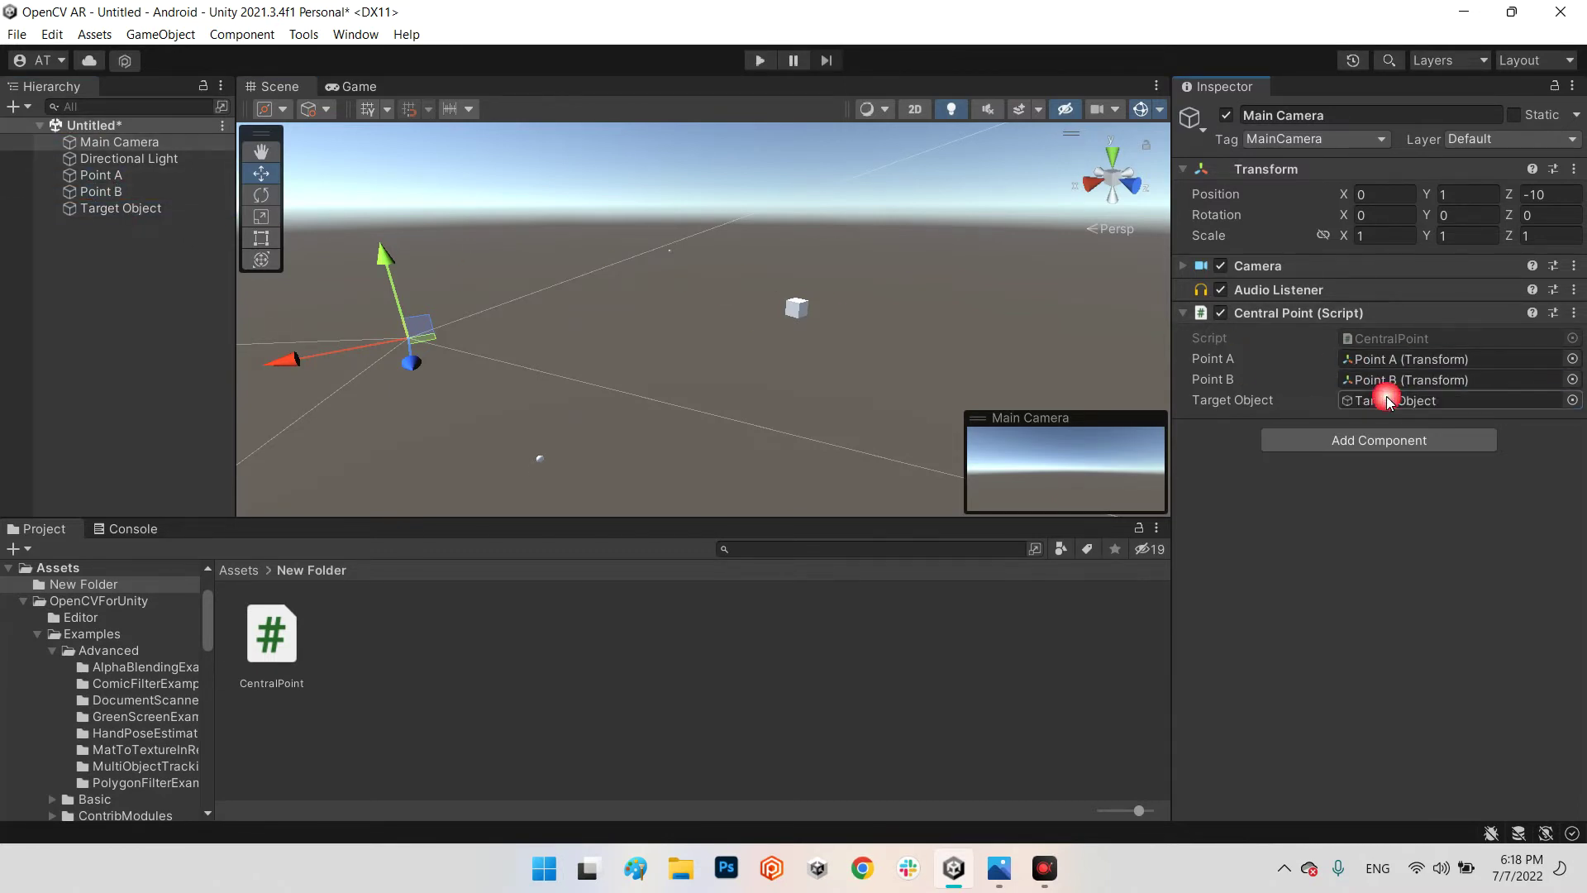
right_click(1256, 312)
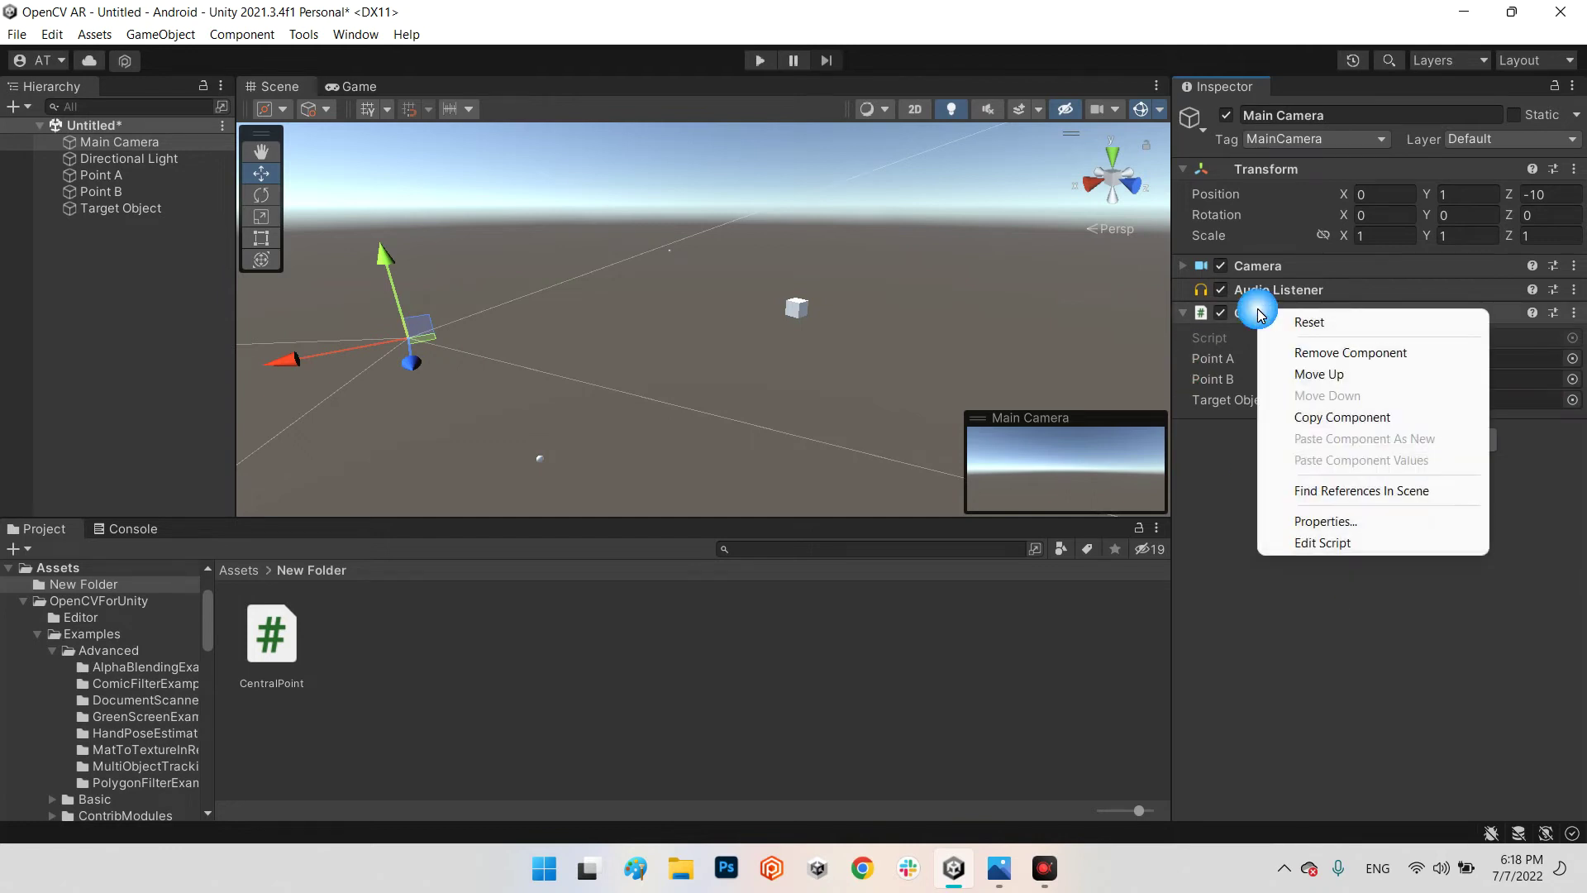
left_click(1309, 542)
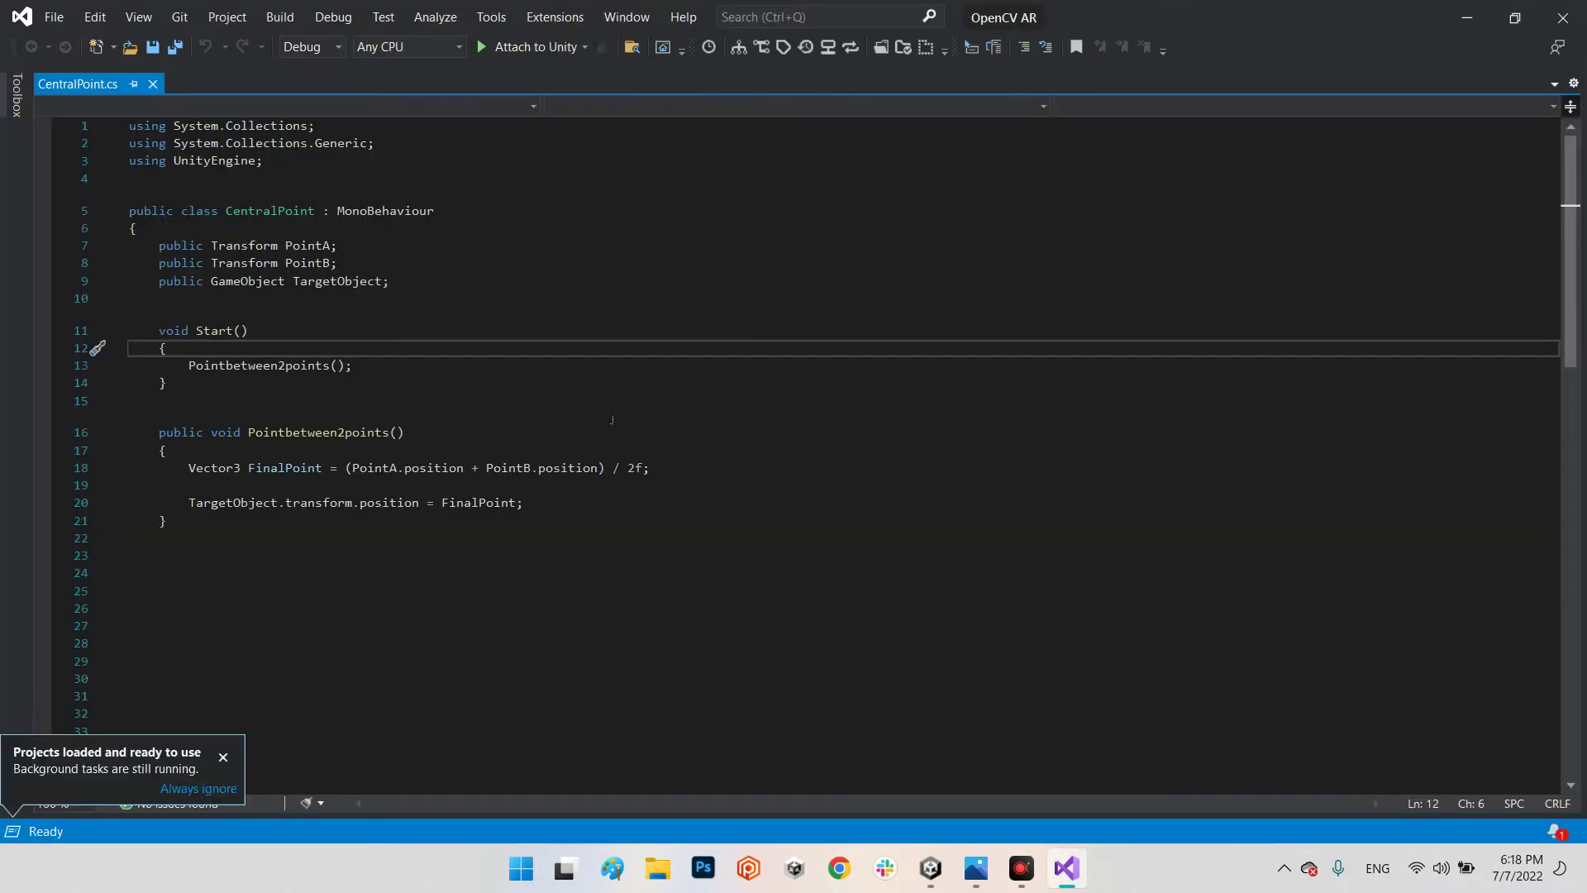
left_click(222, 756)
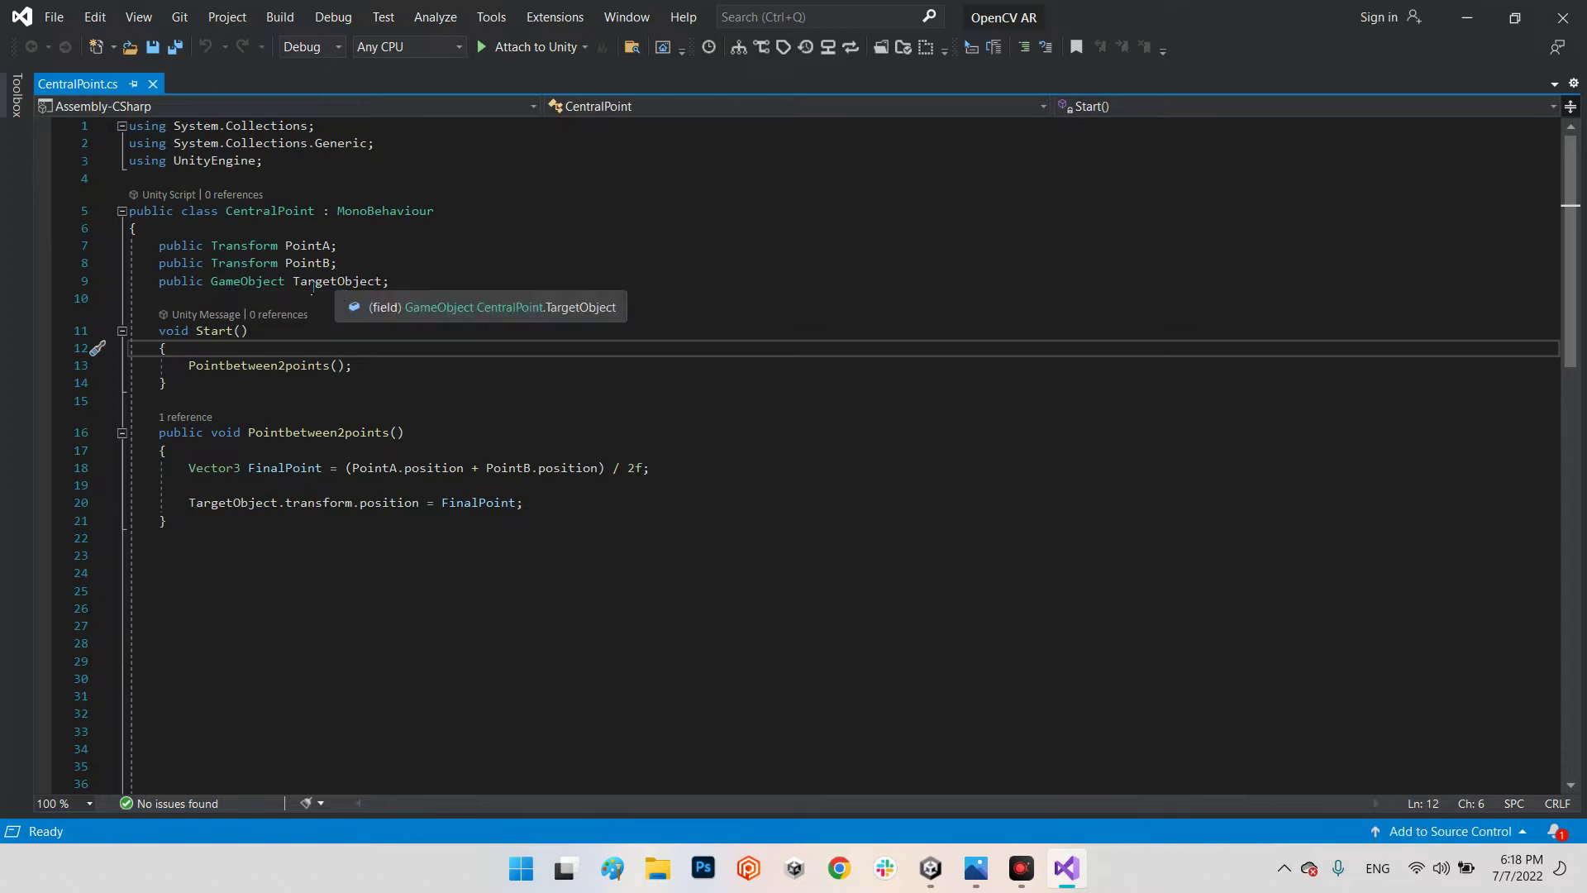
left_click(354, 283)
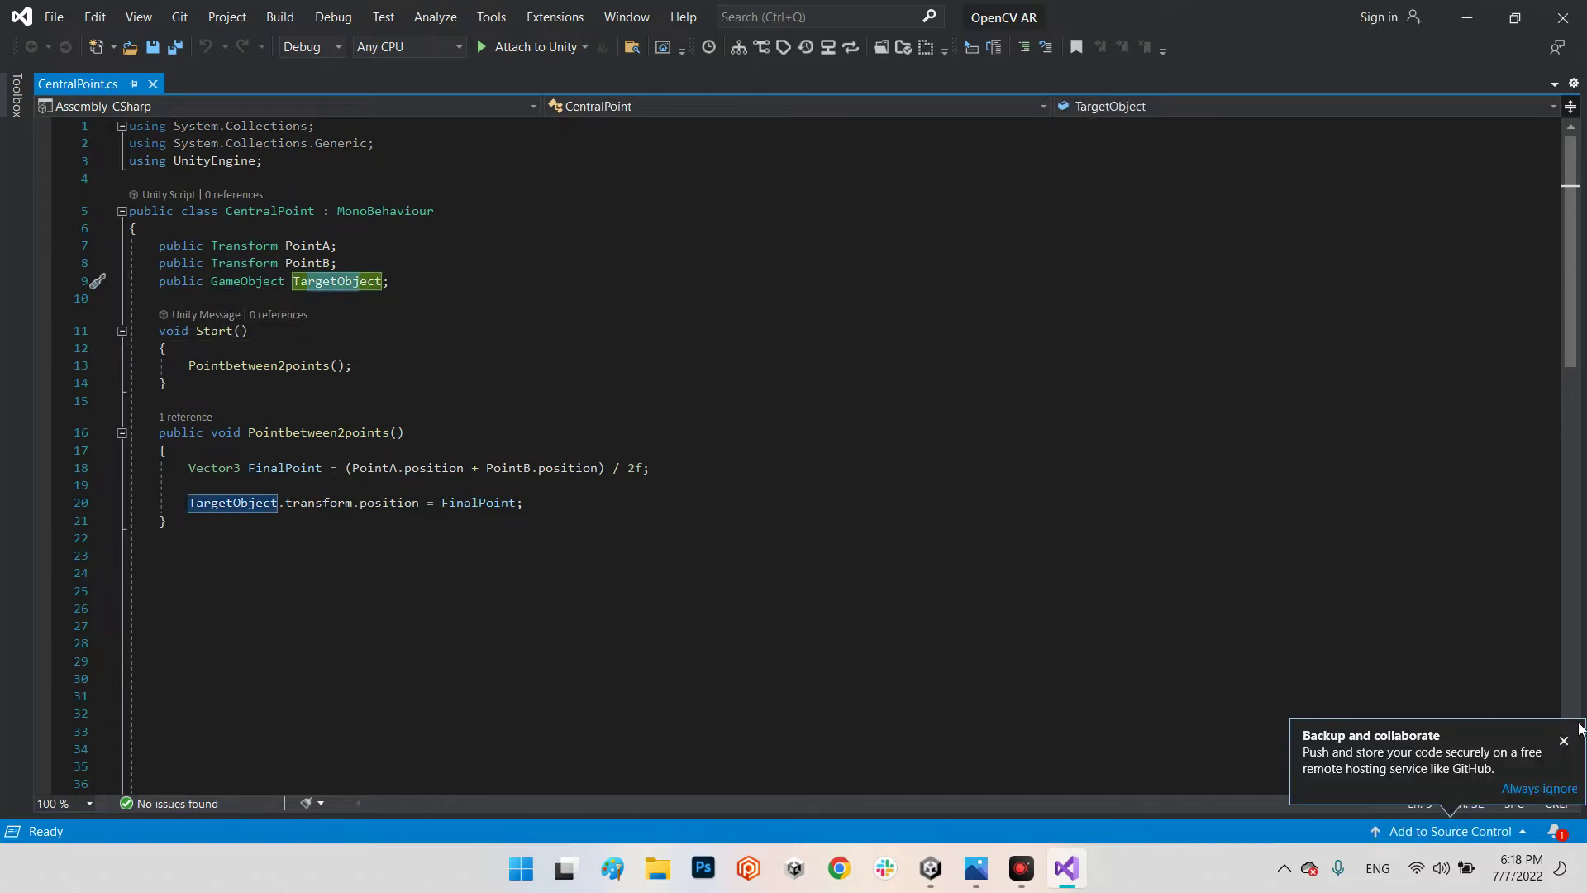
left_click(1563, 740)
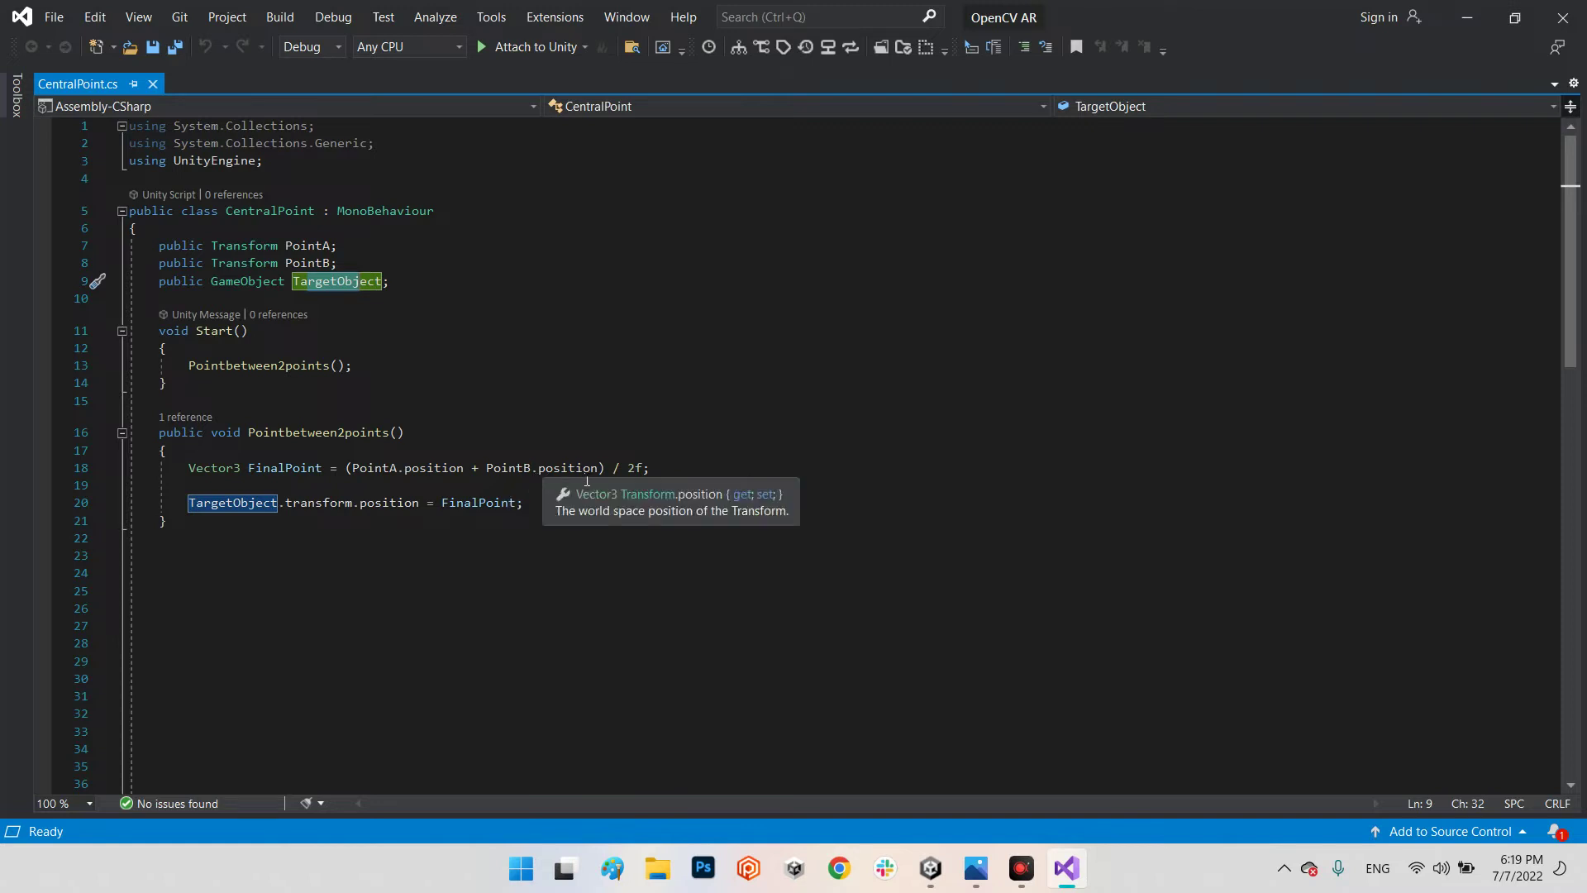
left_click_drag(645, 467, 604, 467)
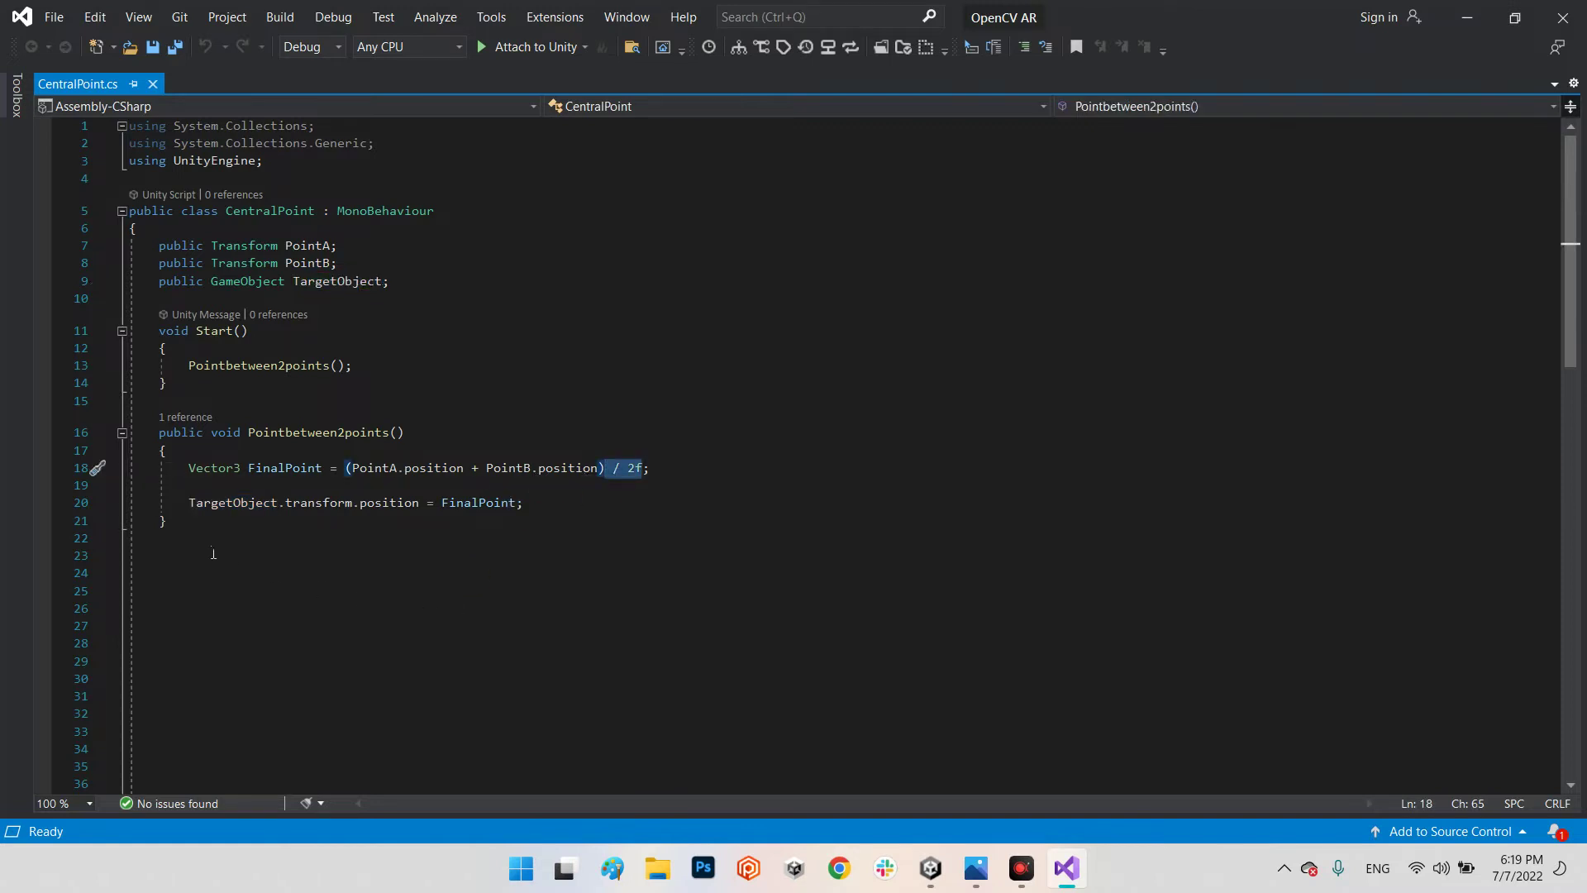
left_click_drag(187, 507, 283, 511)
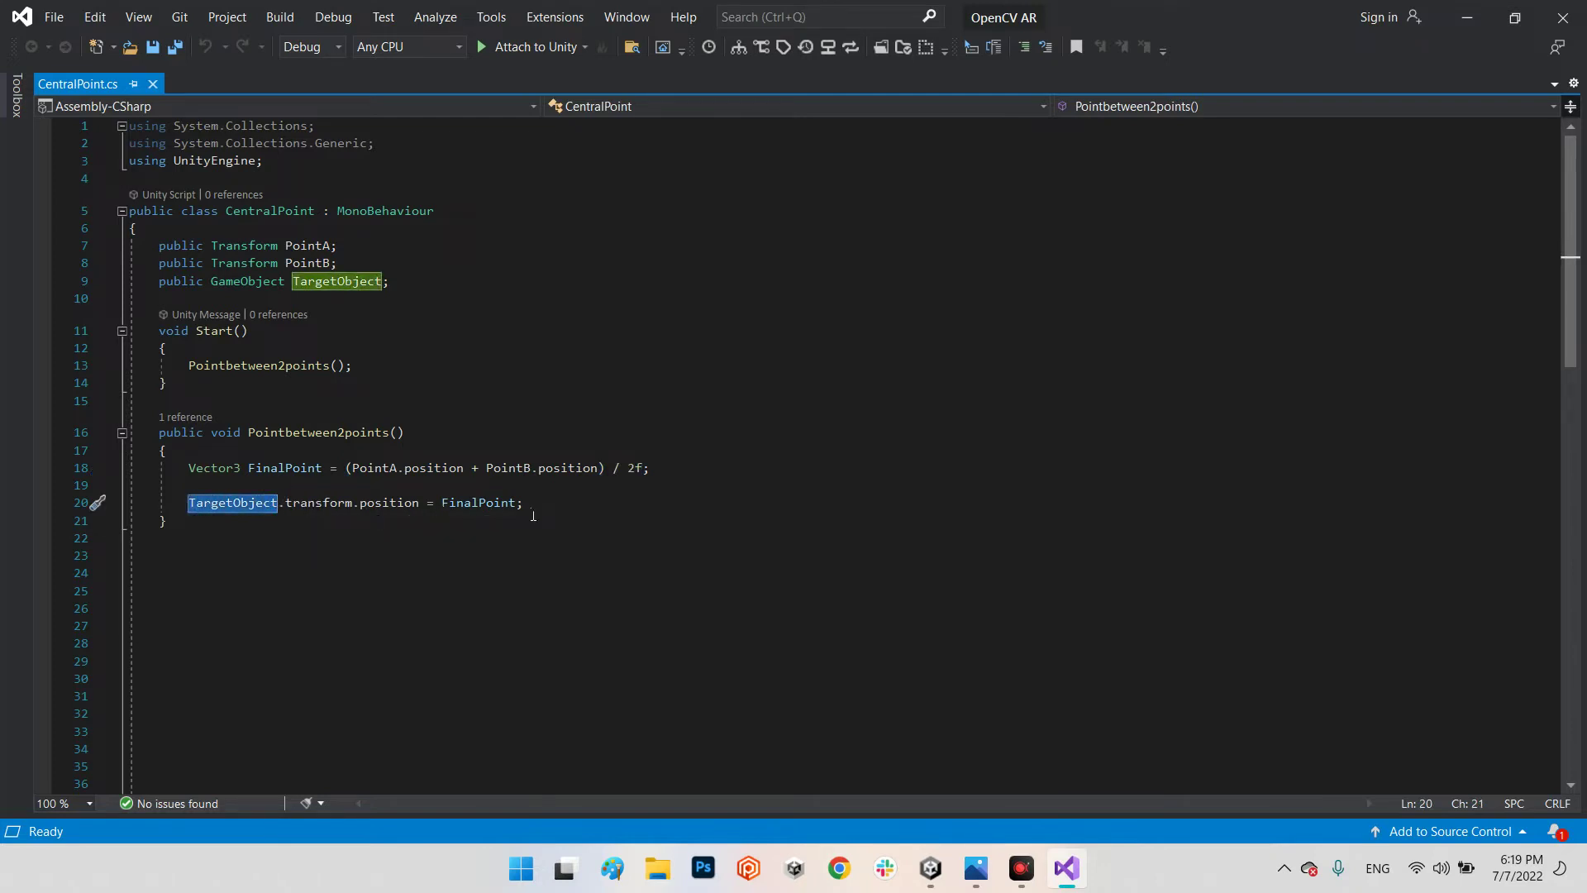
double_click(216, 468)
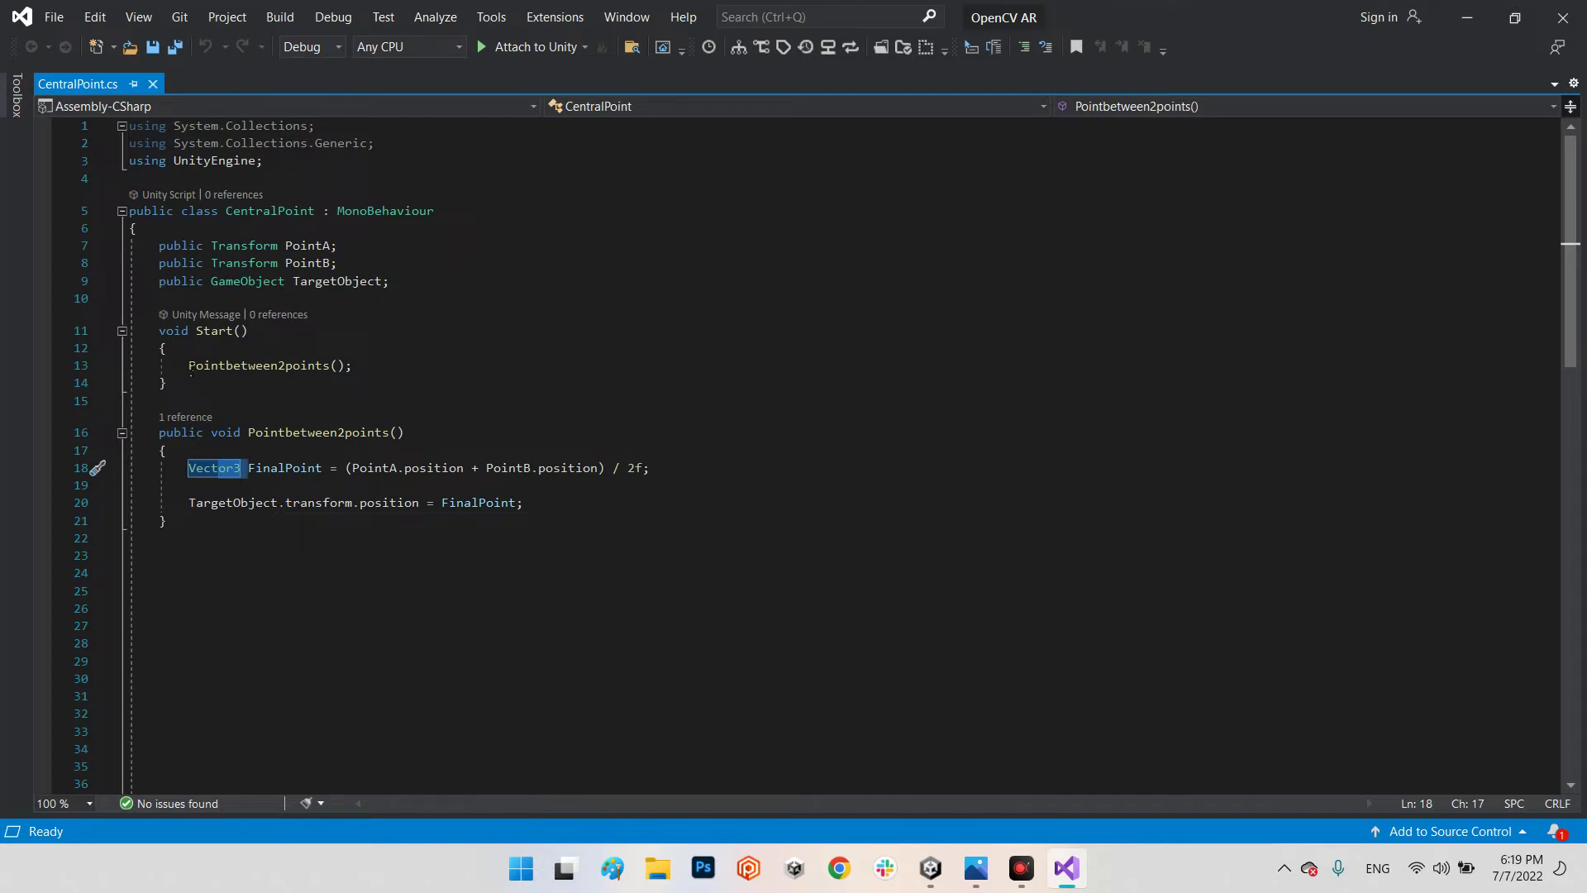
left_click_drag(189, 365, 345, 365)
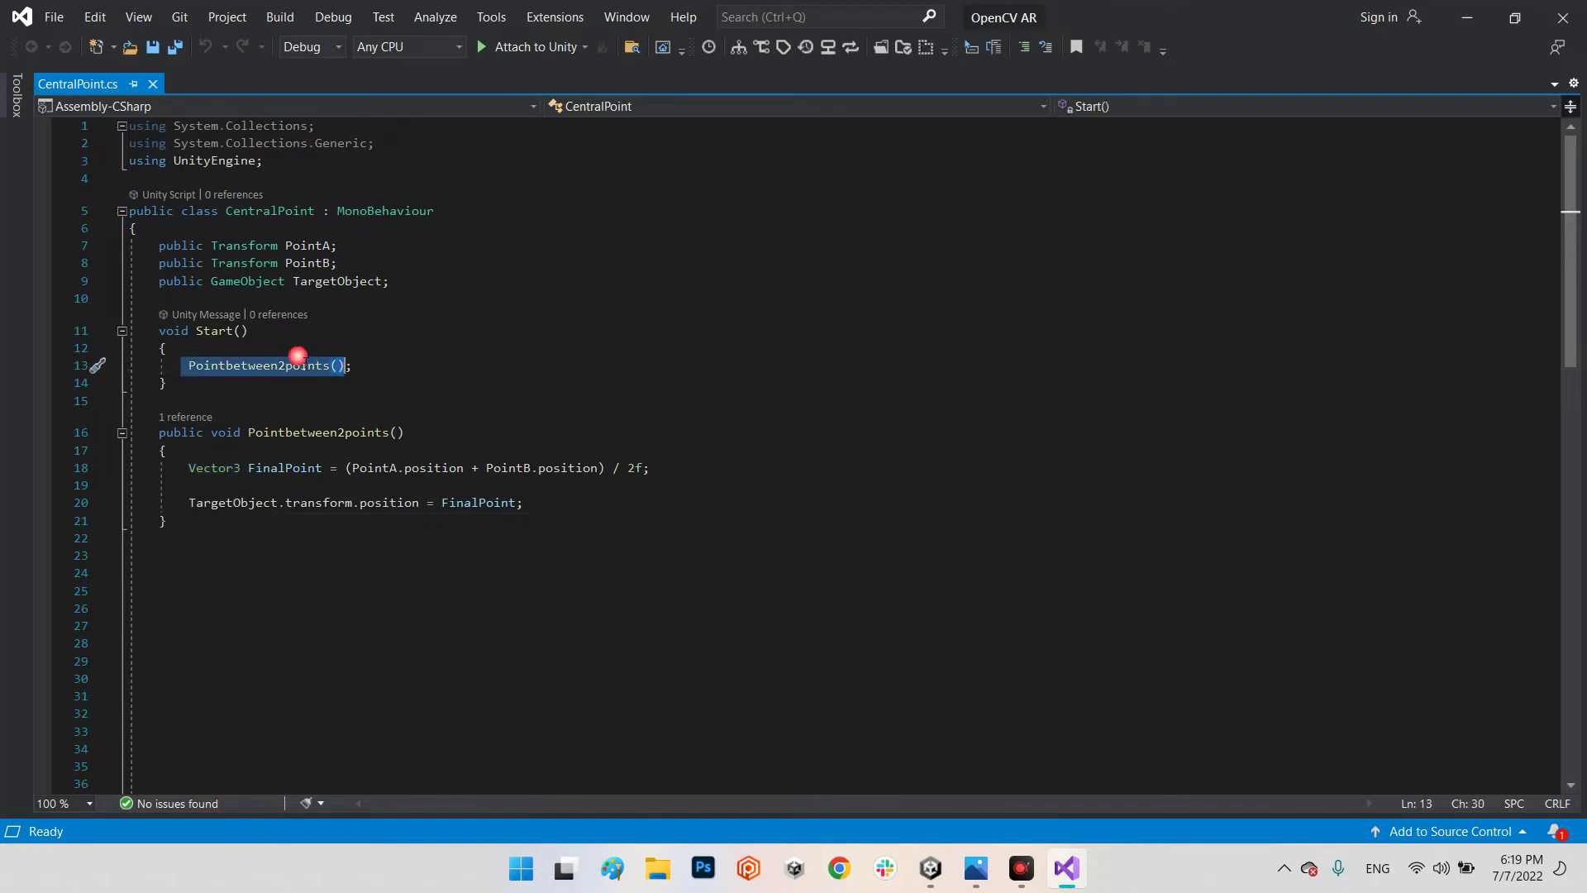
left_click(930, 868)
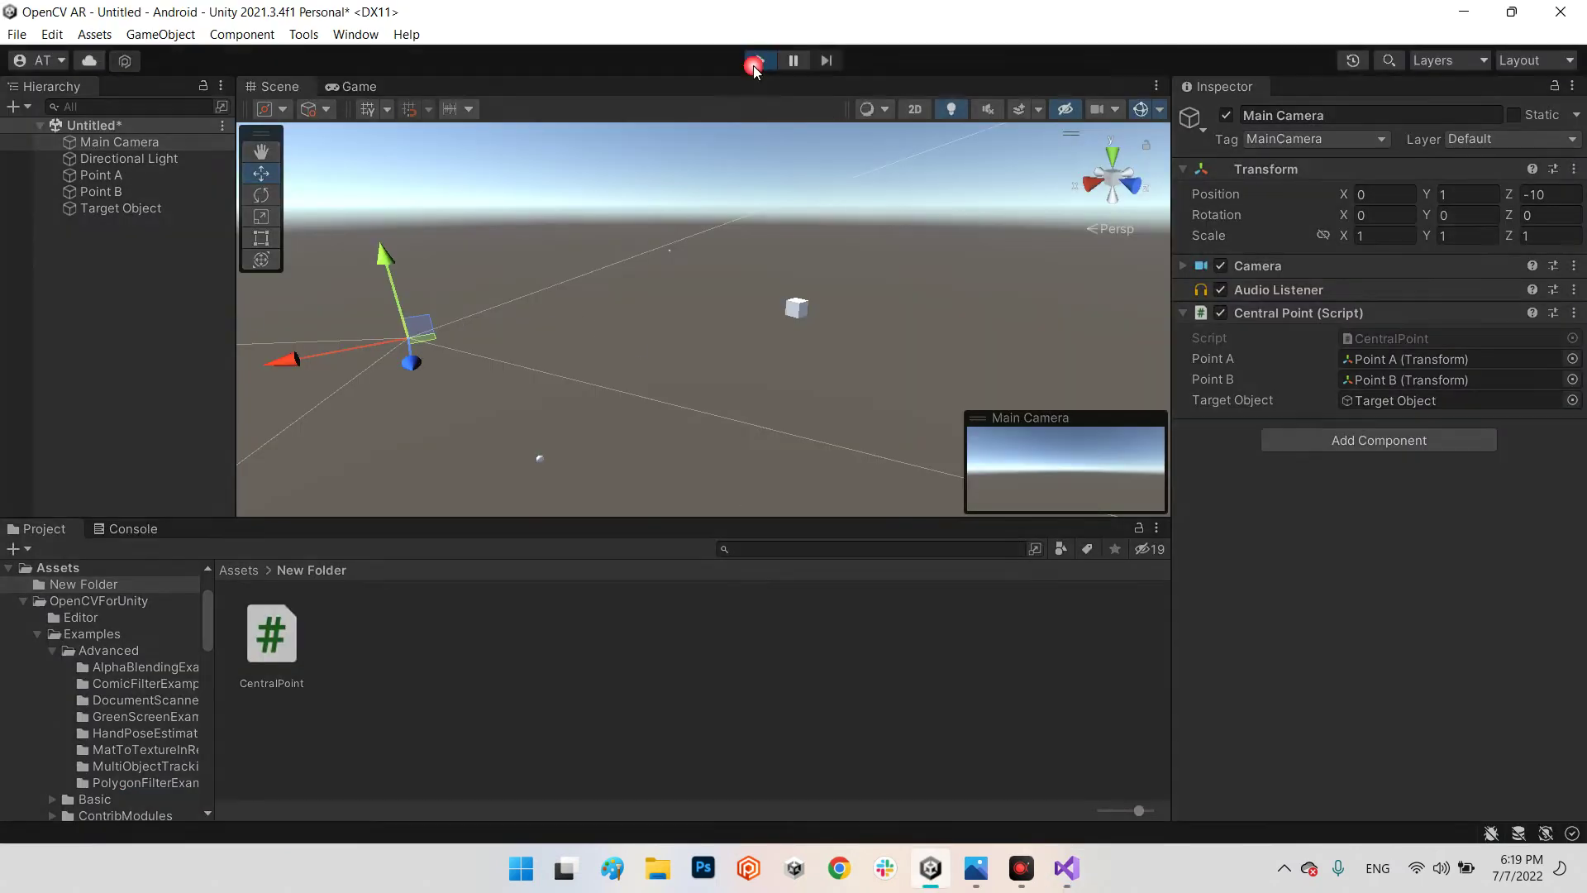
Step: Run the scene, confirm Target Object sits at the midpoint (-44.35, -14.3, 137.2), then stop
left_click(756, 63)
left_click(270, 83)
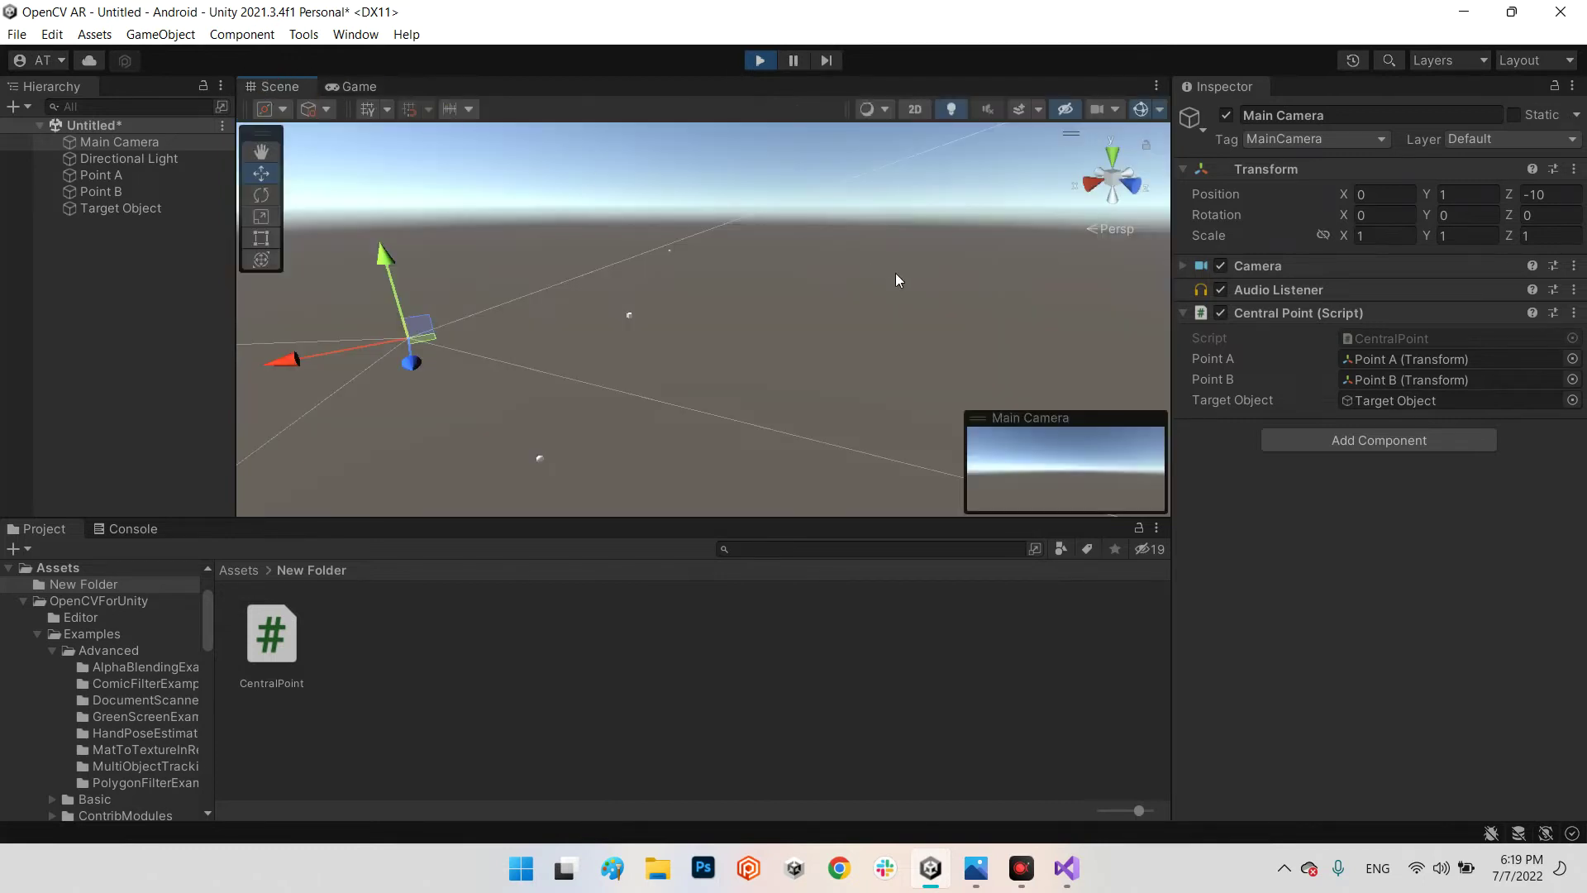
mouse_move(899, 279)
right_mouse_down()
mouse_move(850, 334)
mouse_move(970, 323)
mouse_move(768, 381)
mouse_move(889, 345)
mouse_move(855, 330)
right_mouse_up()
left_click(768, 380)
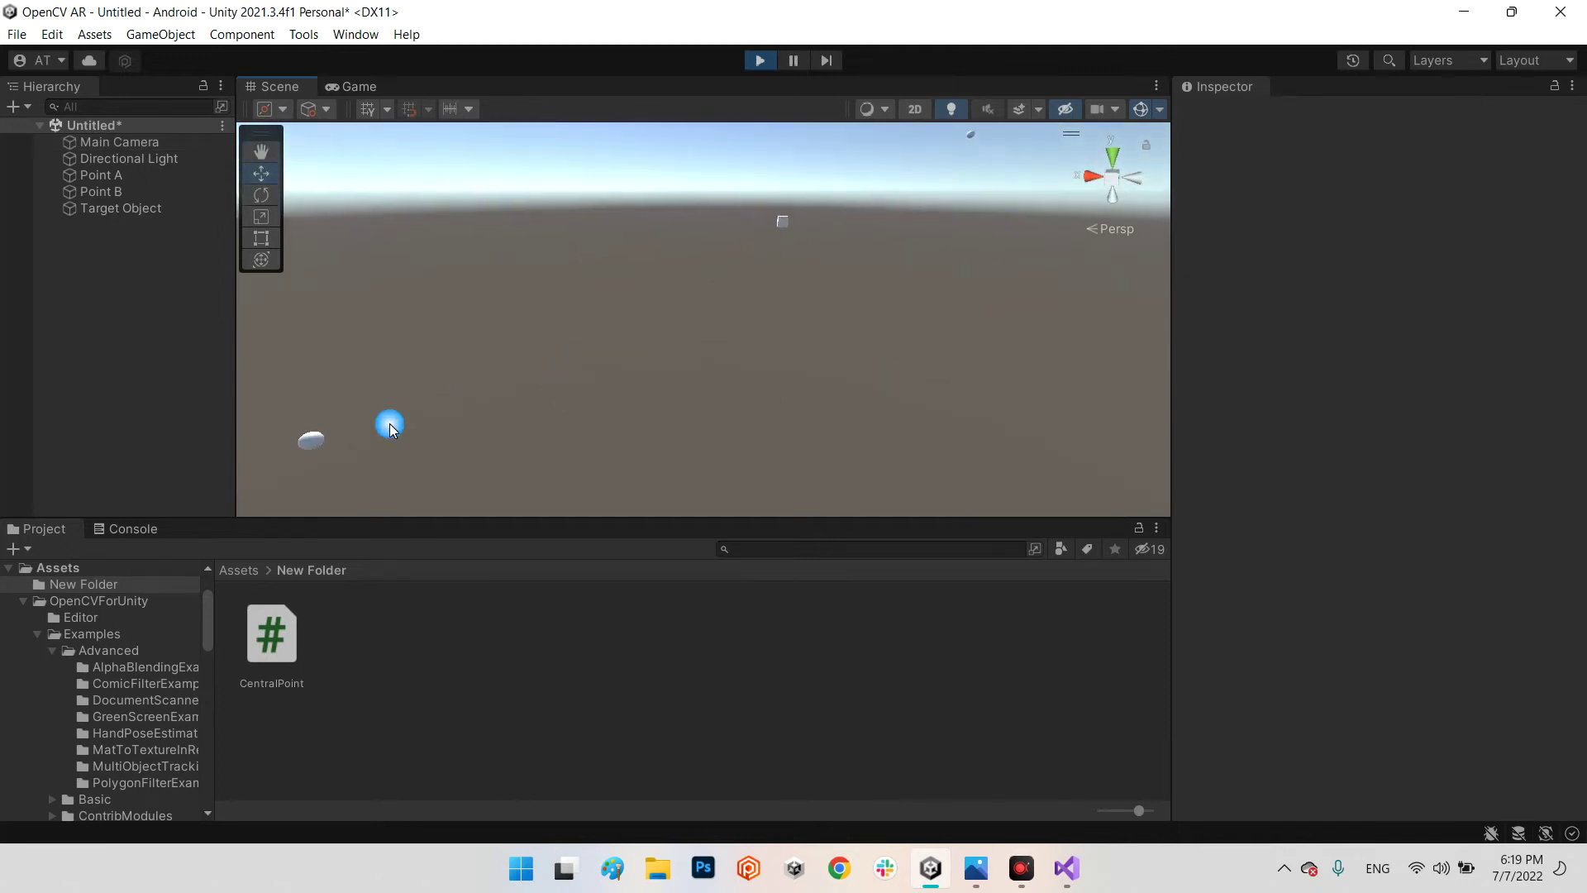
left_click(116, 175)
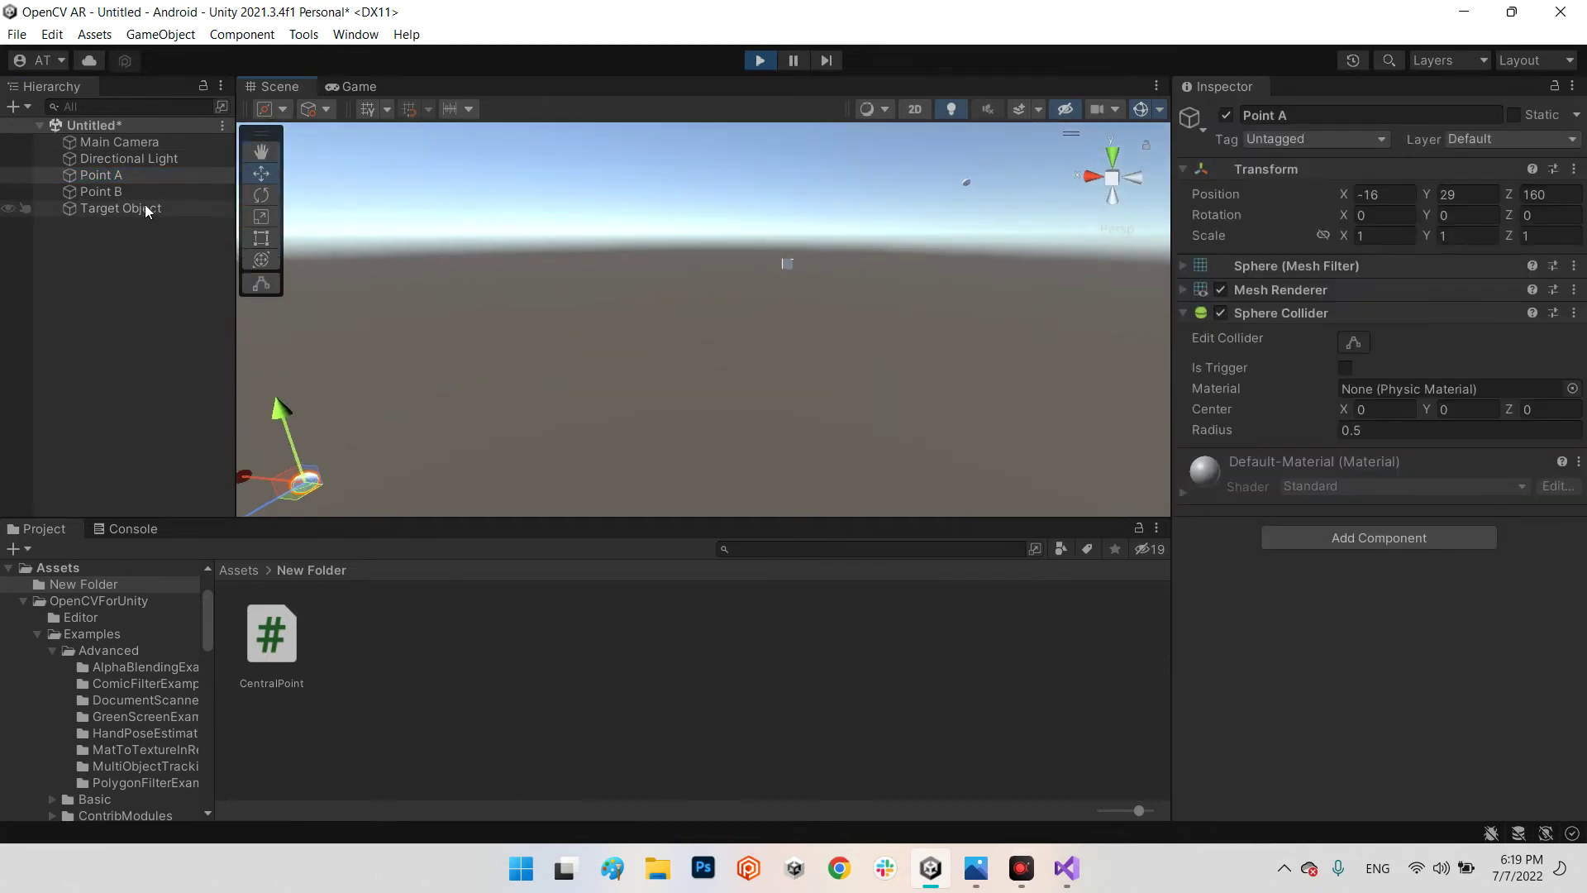
left_click(124, 208)
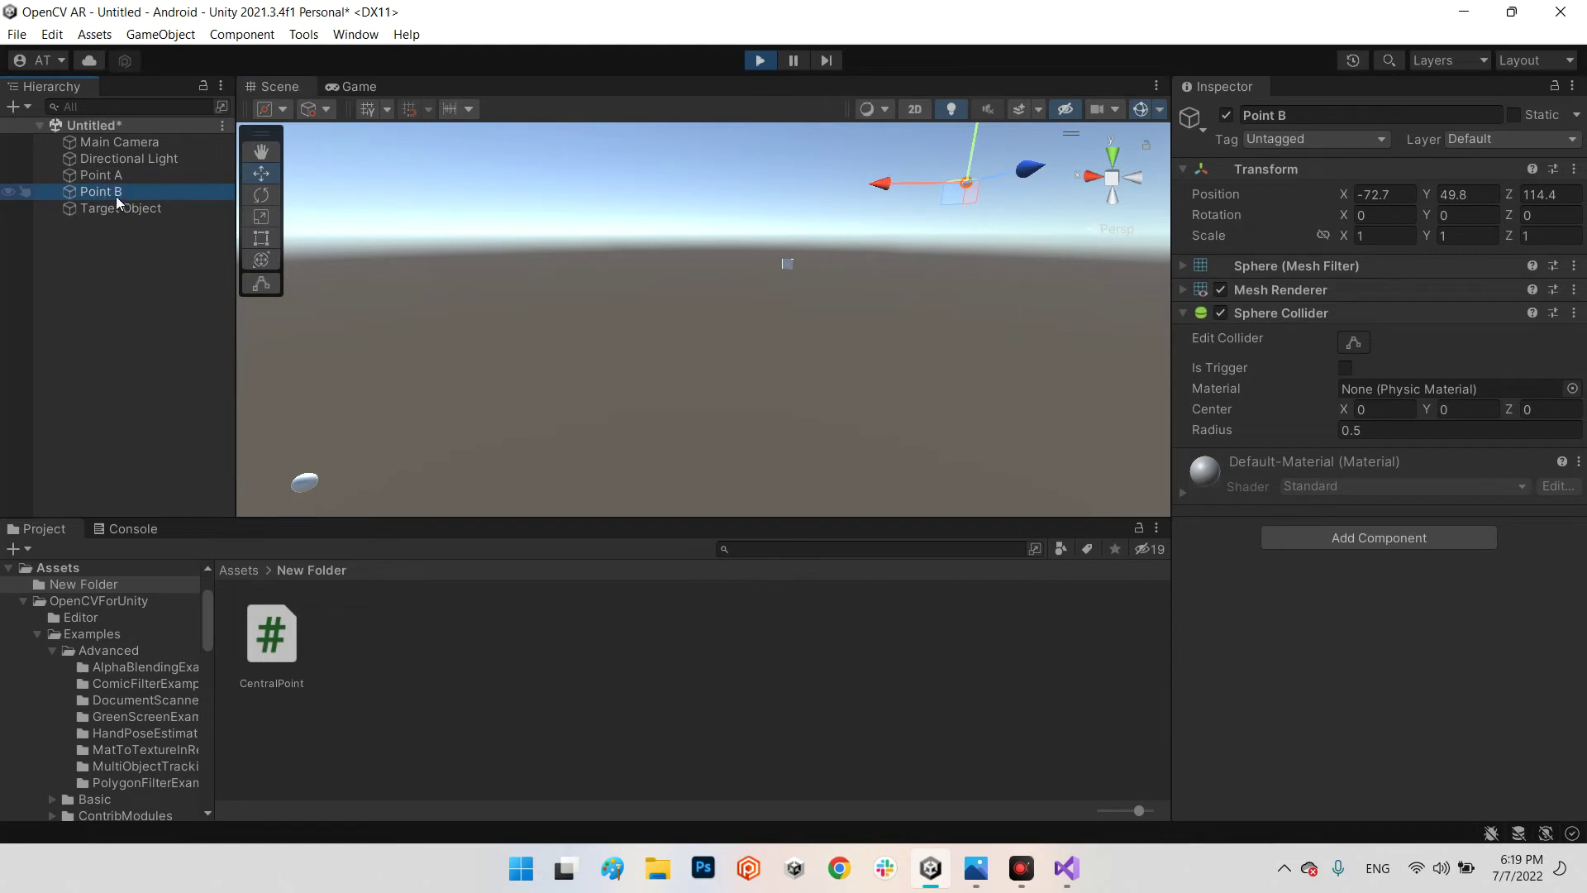
left_click(113, 208)
right_click_drag(704, 356, 1127, 356)
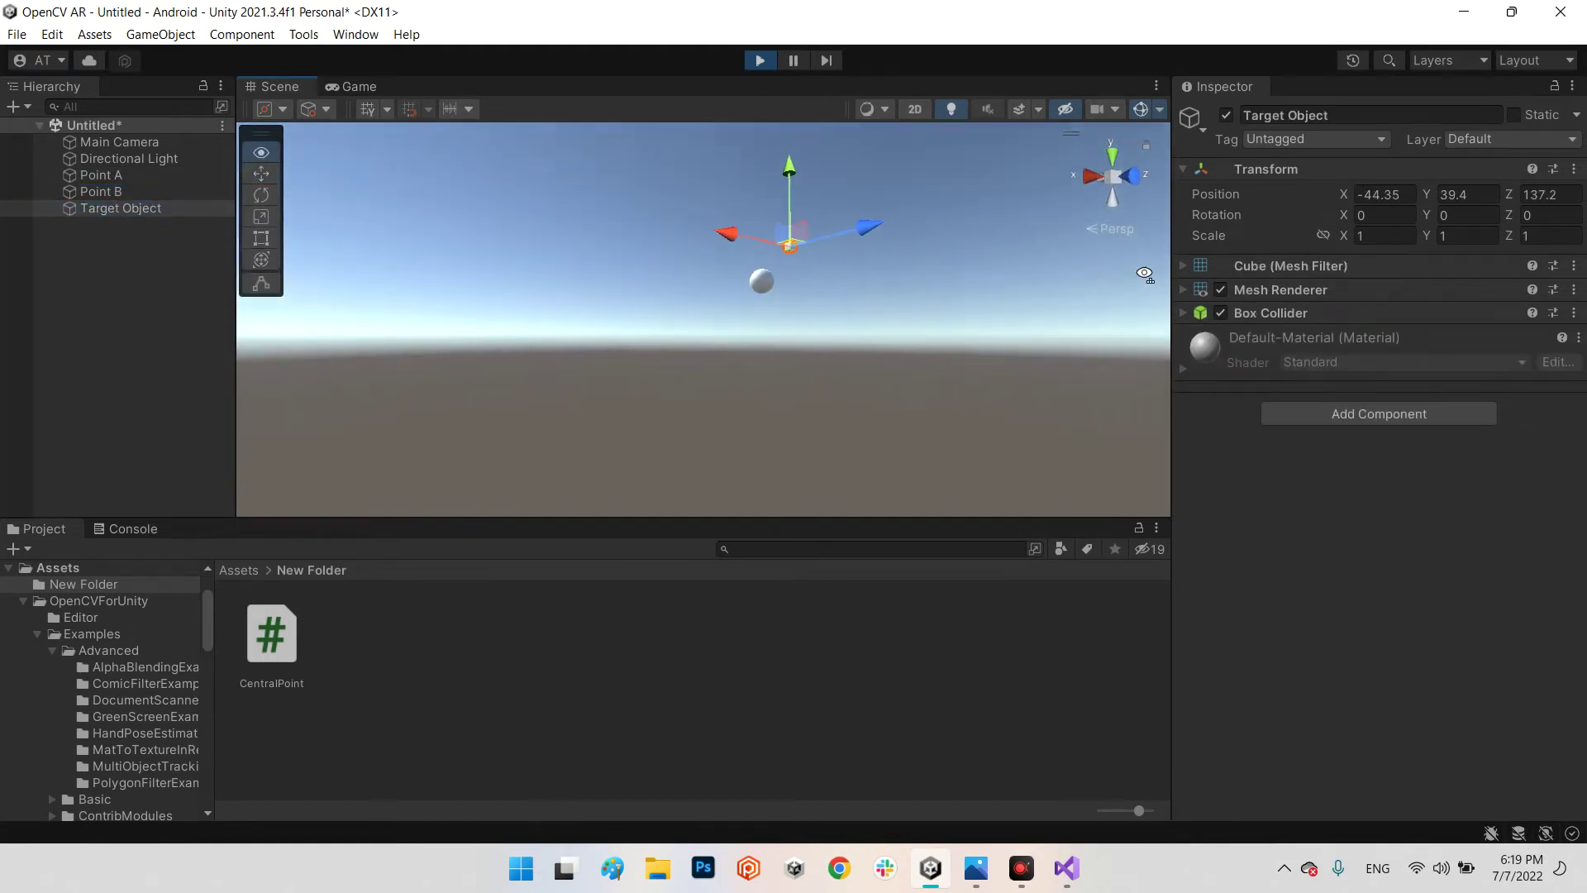
mouse_move(1127, 356)
right_mouse_down()
mouse_move(1073, 260)
mouse_move(696, 376)
mouse_move(845, 358)
right_mouse_up()
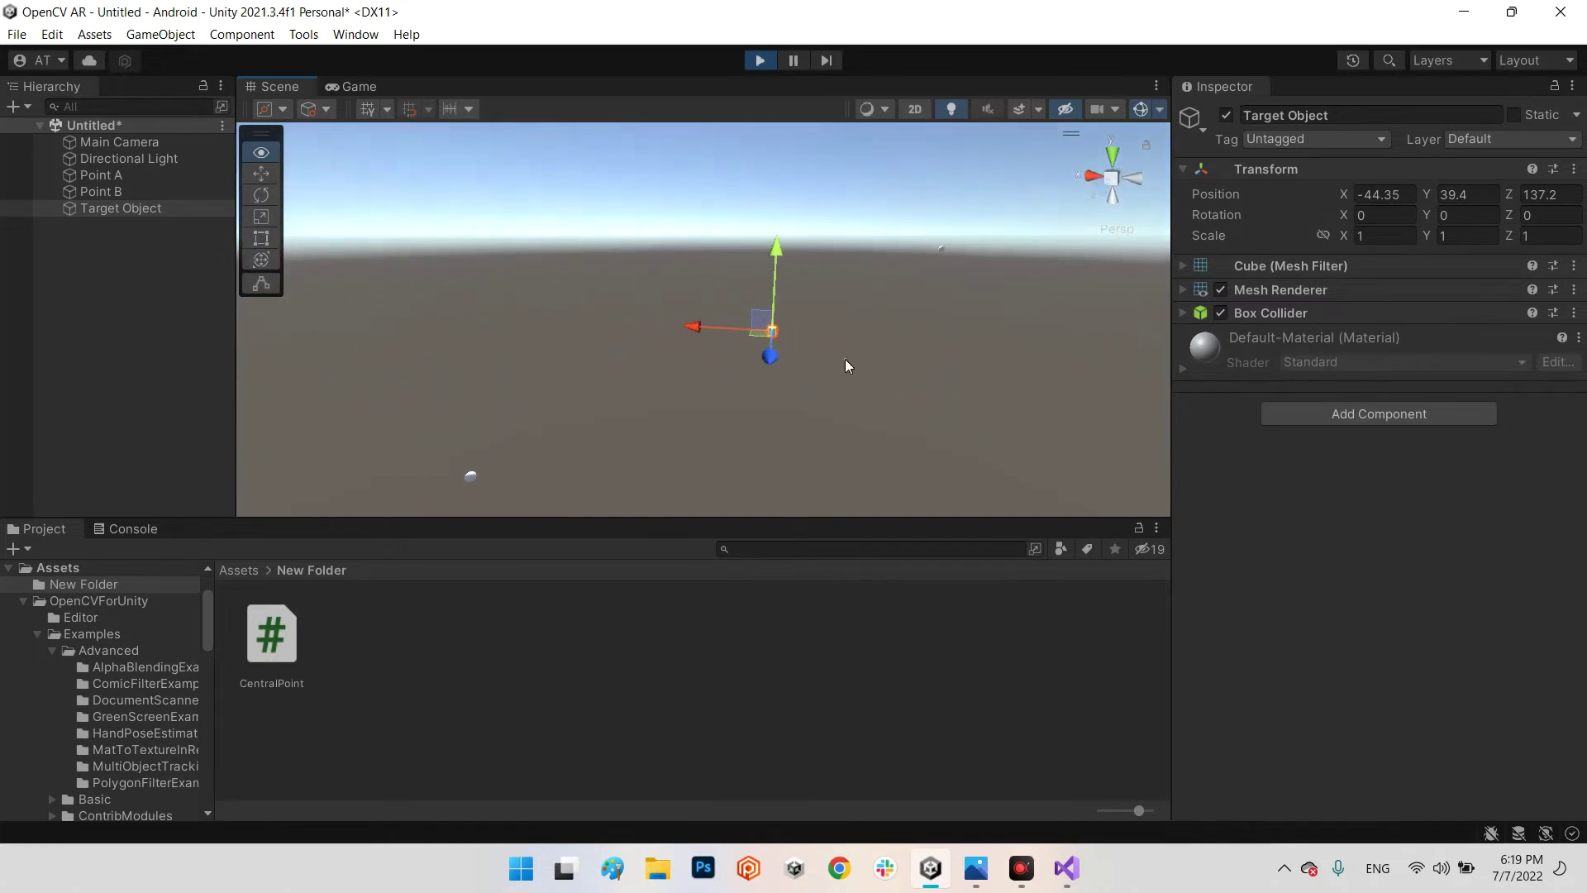
left_click(905, 370)
left_click(745, 57)
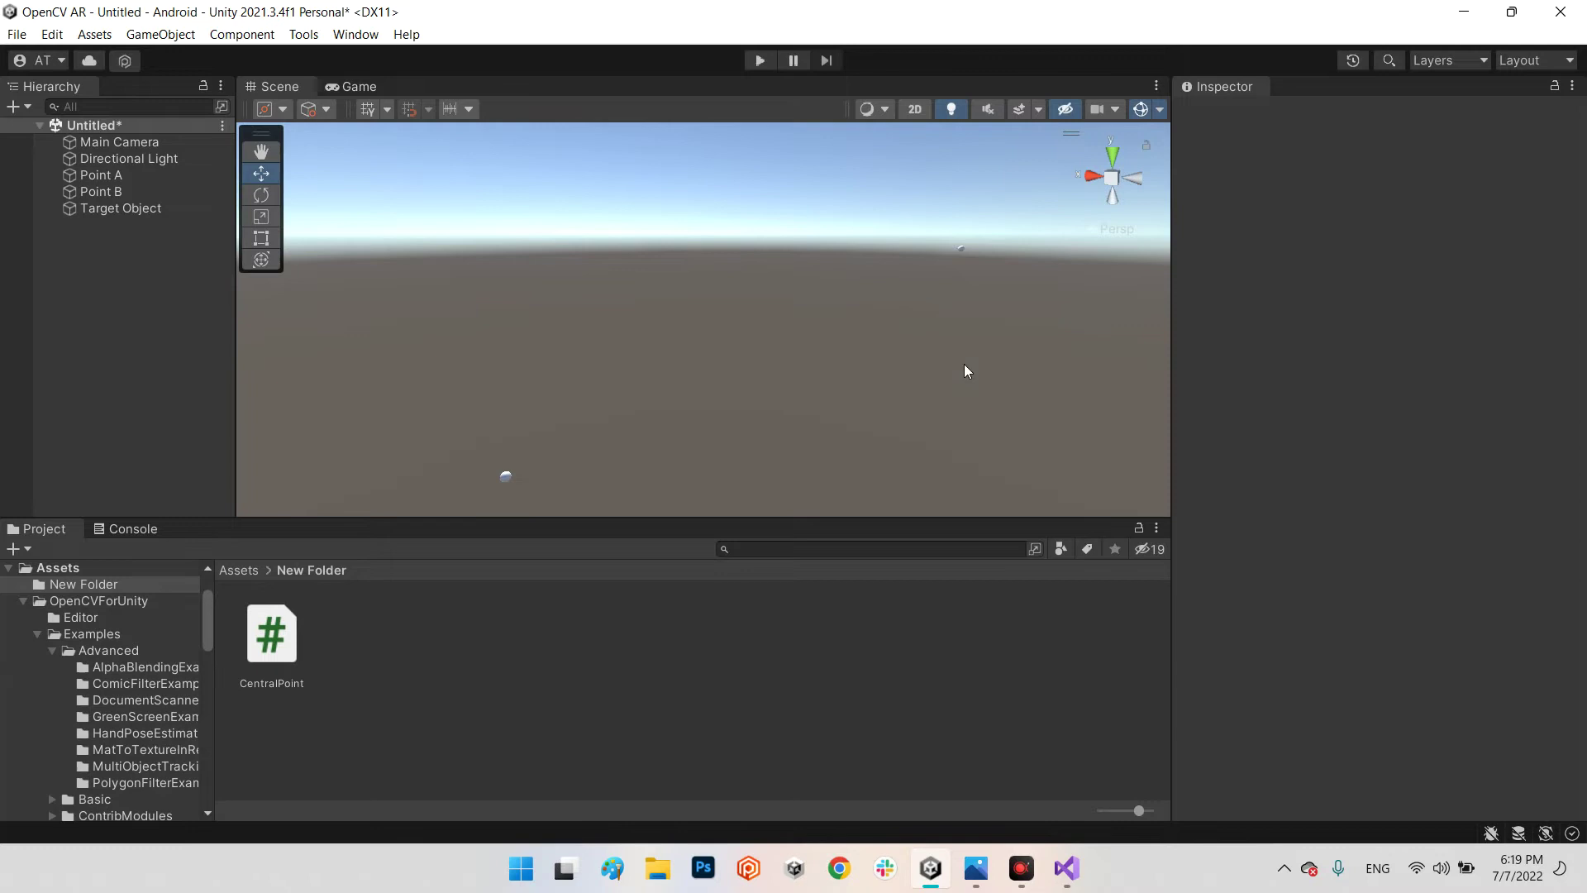
Step: Lower Point B along the vertical axis with the Move gizmo
double_click(173, 191)
right_click_drag(868, 286, 992, 275)
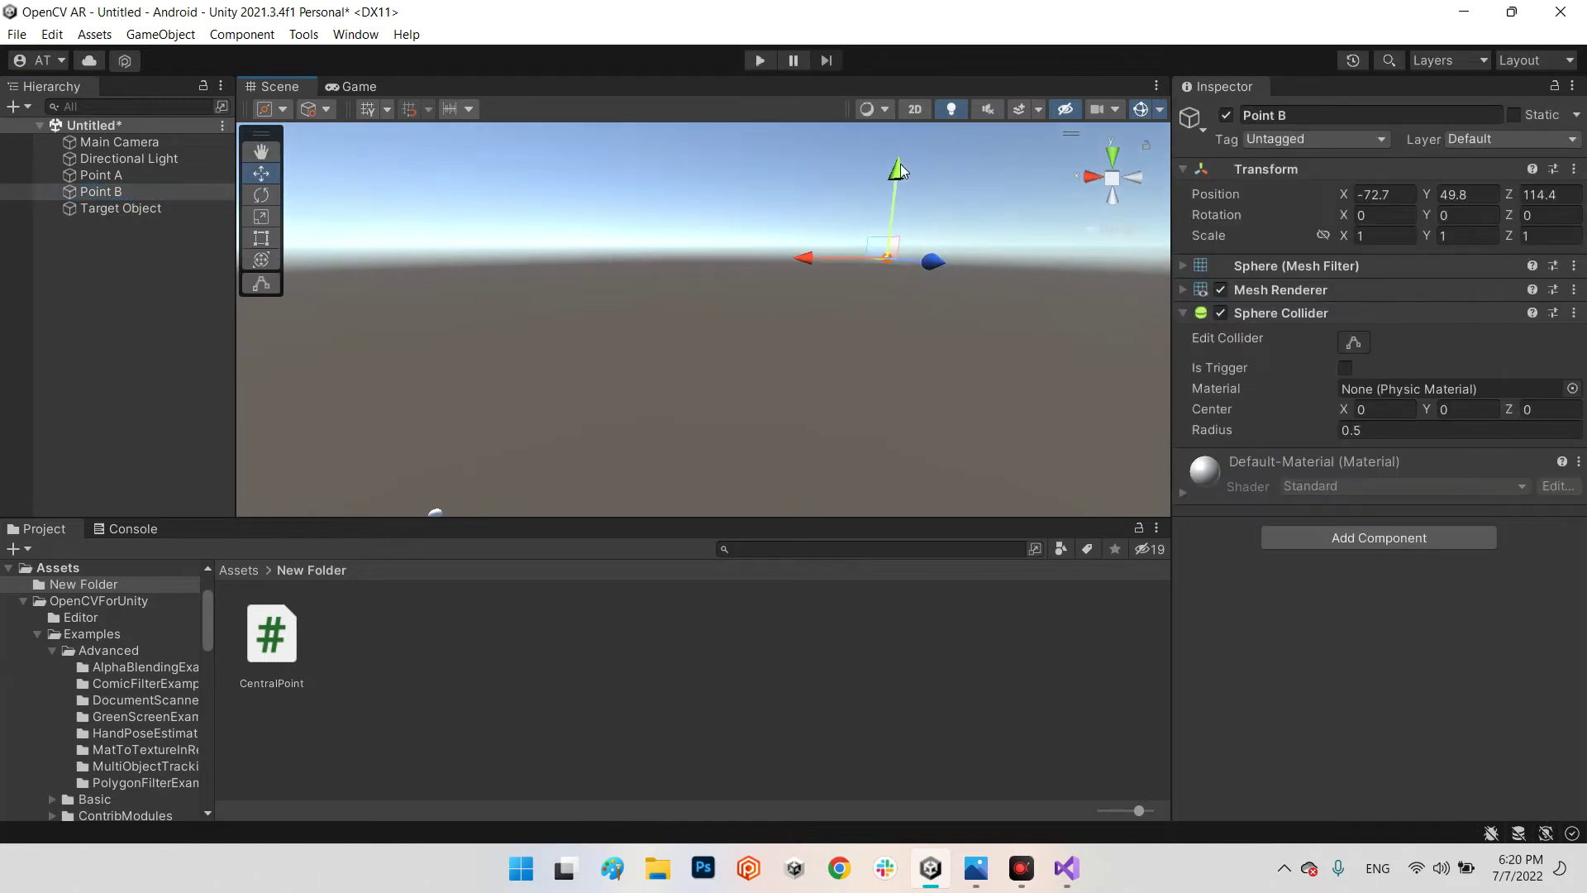
left_click_drag(900, 170, 929, 460)
right_click_drag(953, 361, 895, 437)
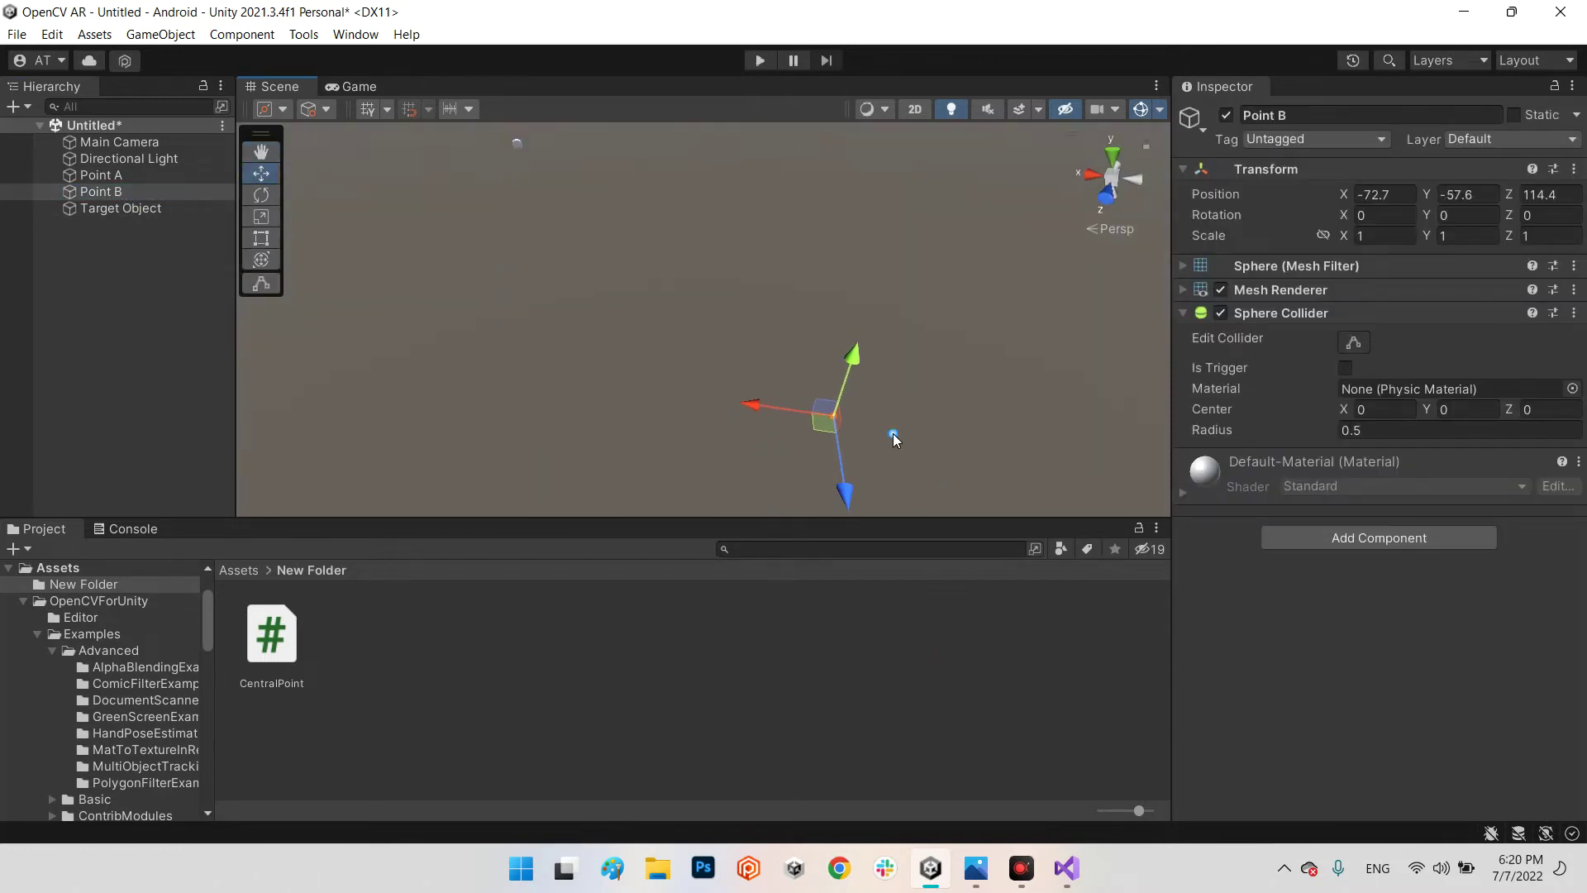
Step: Rerun the scene and check Target Object's new position
left_click(759, 61)
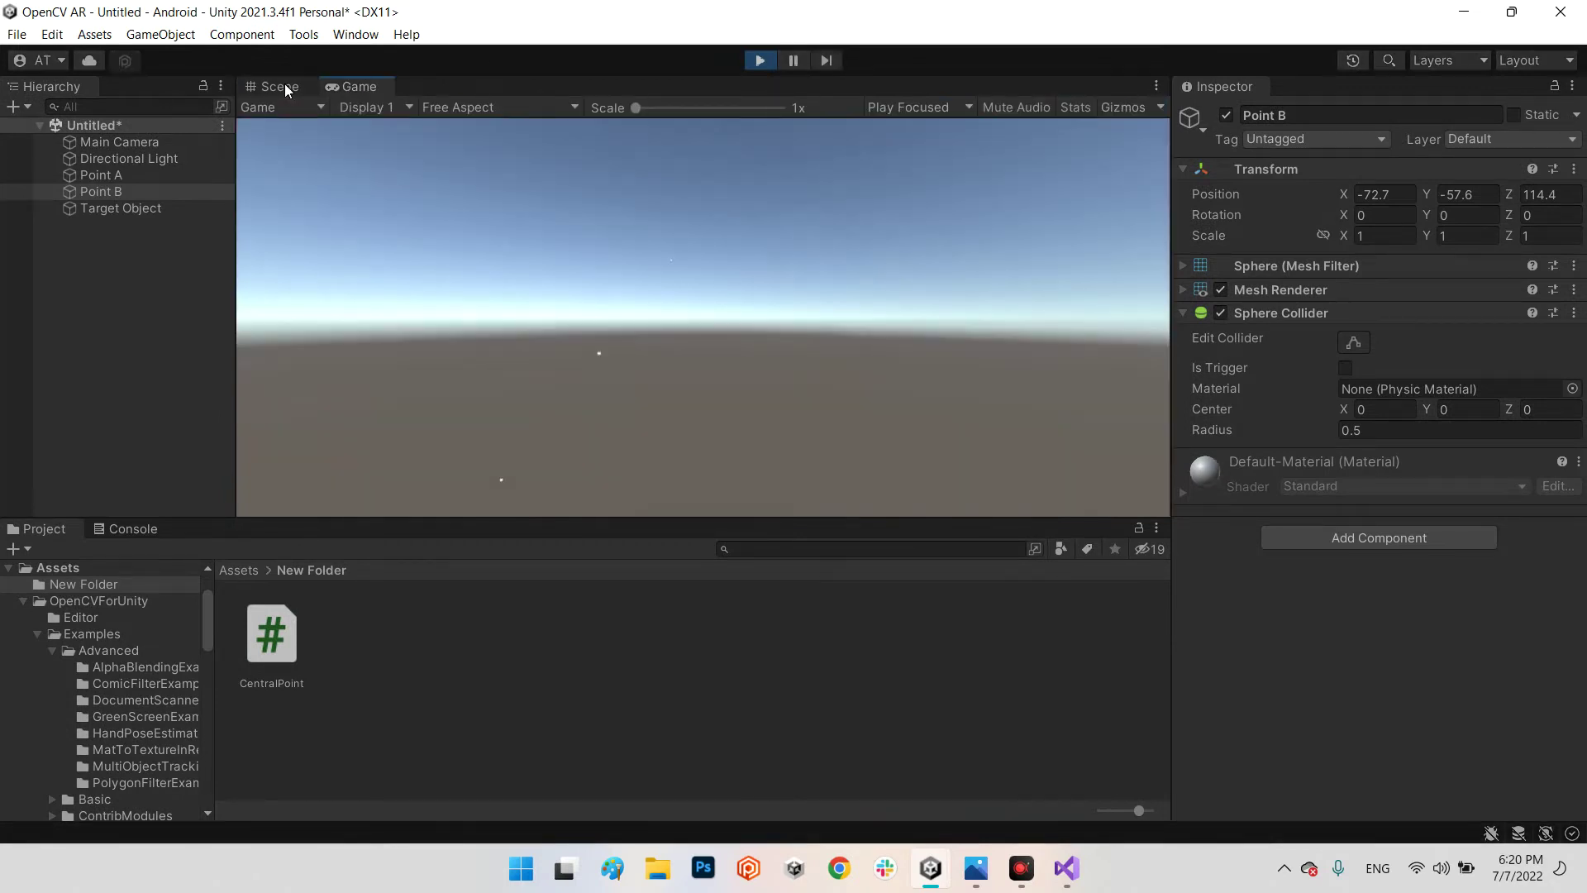
left_click(283, 83)
right_click_drag(329, 137, 827, 119)
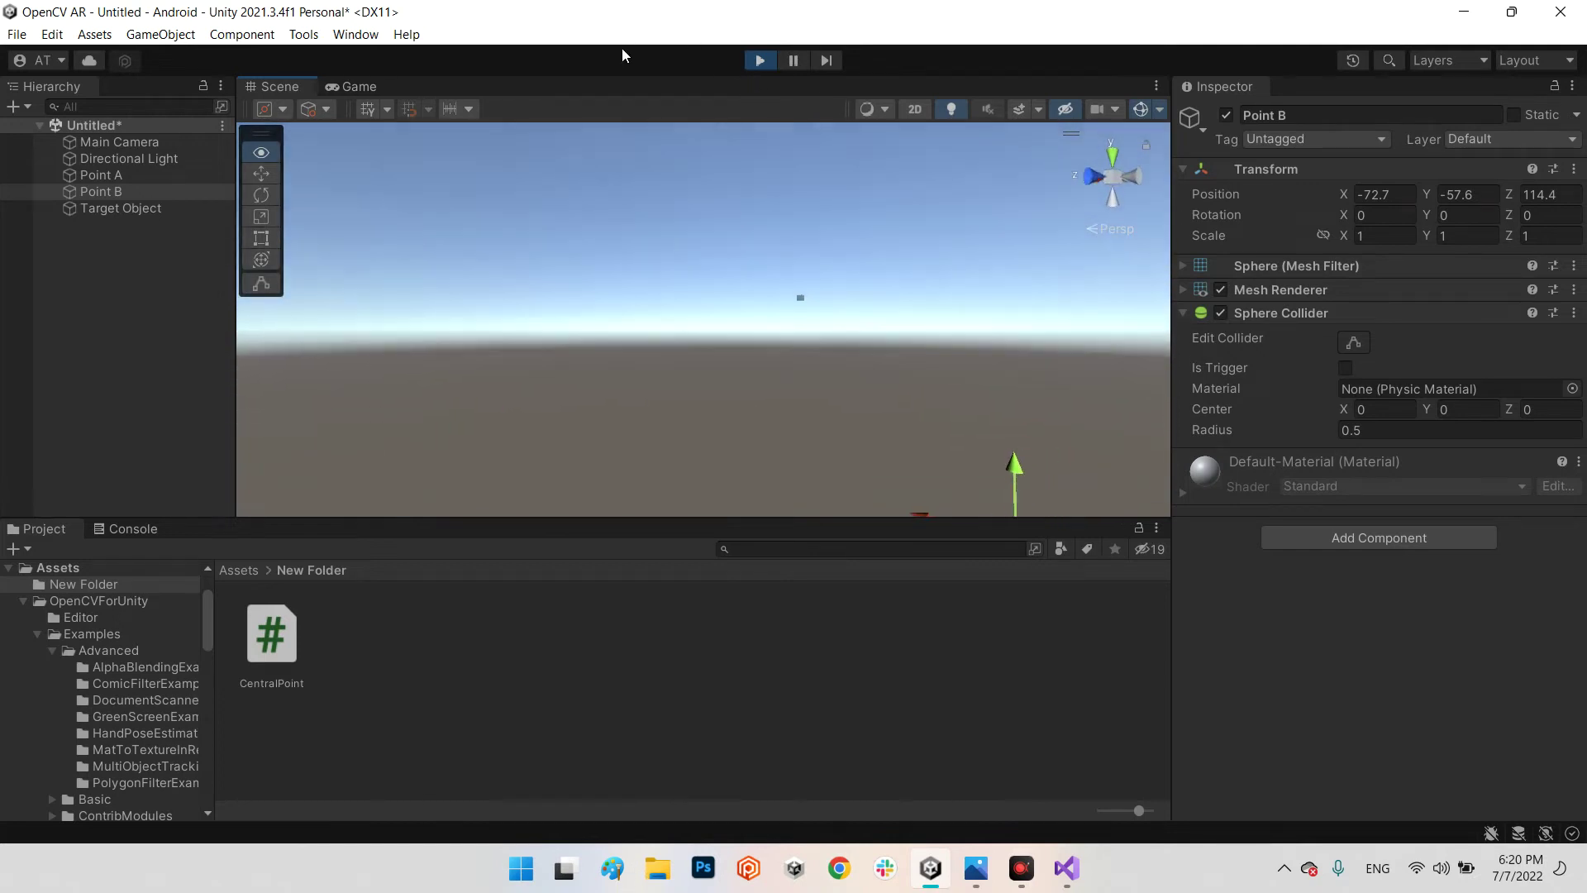
mouse_move(826, 99)
right_mouse_down()
mouse_move(620, 84)
mouse_move(854, 340)
right_mouse_up()
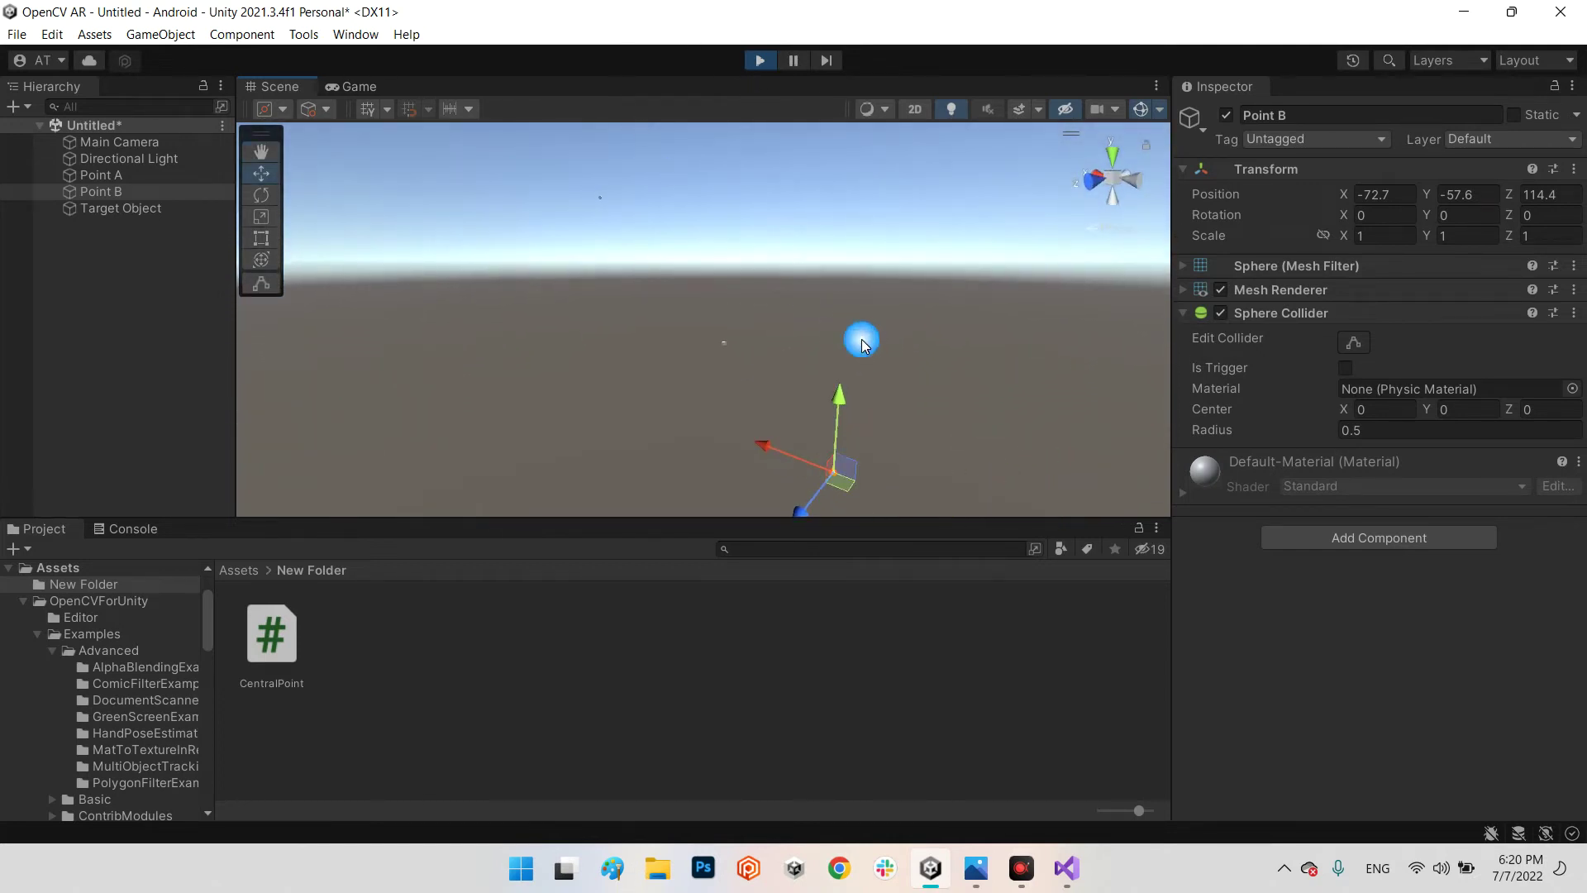
left_click(904, 318)
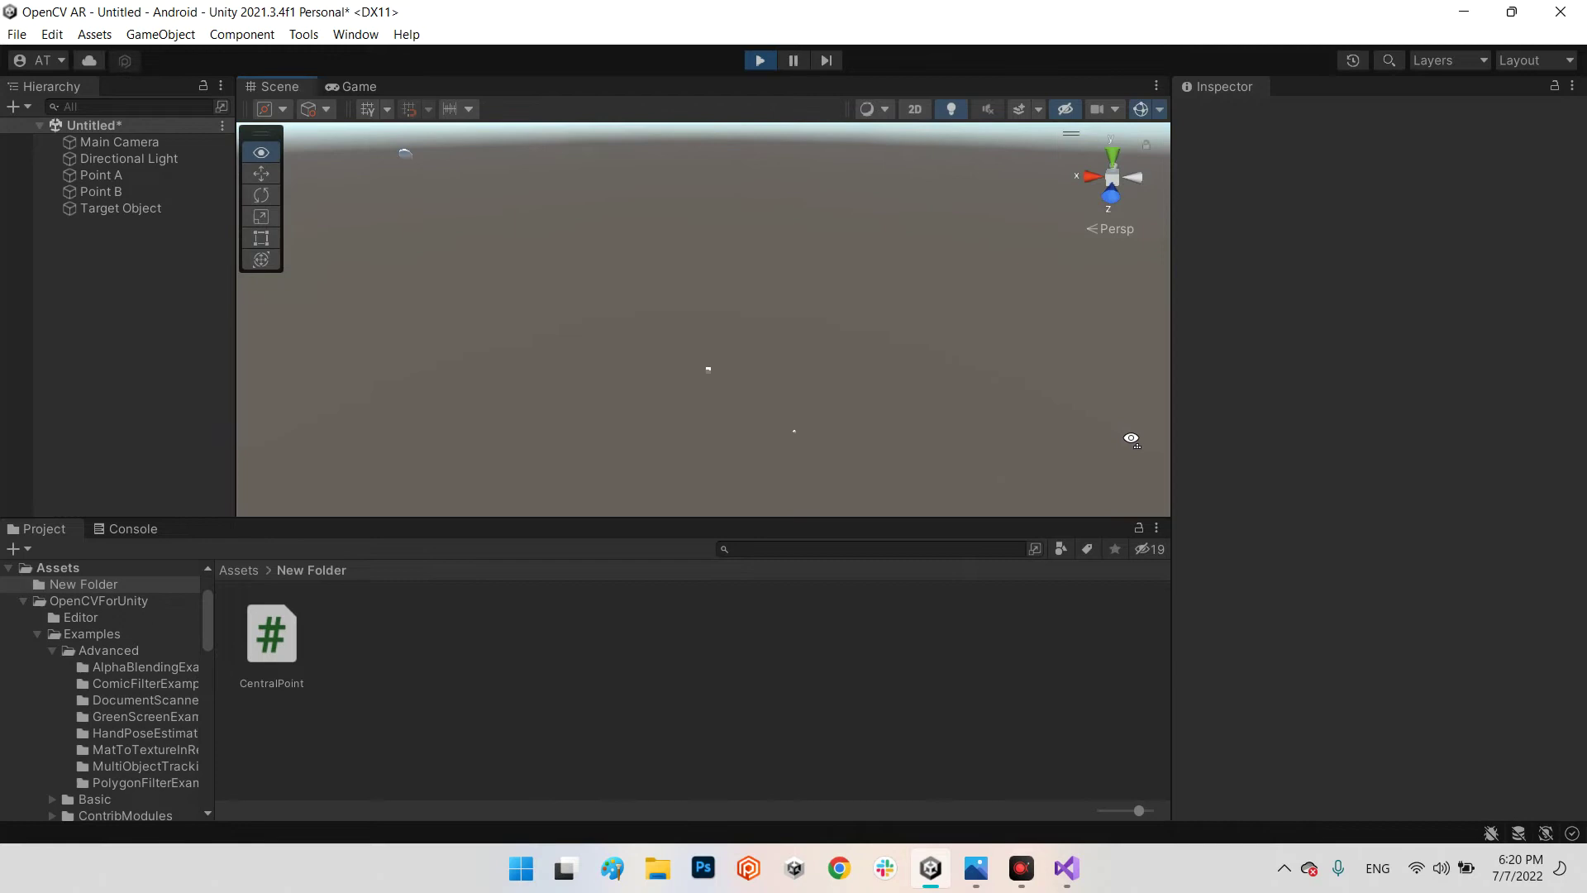
right_click_drag(904, 317, 824, 393)
left_click(114, 208)
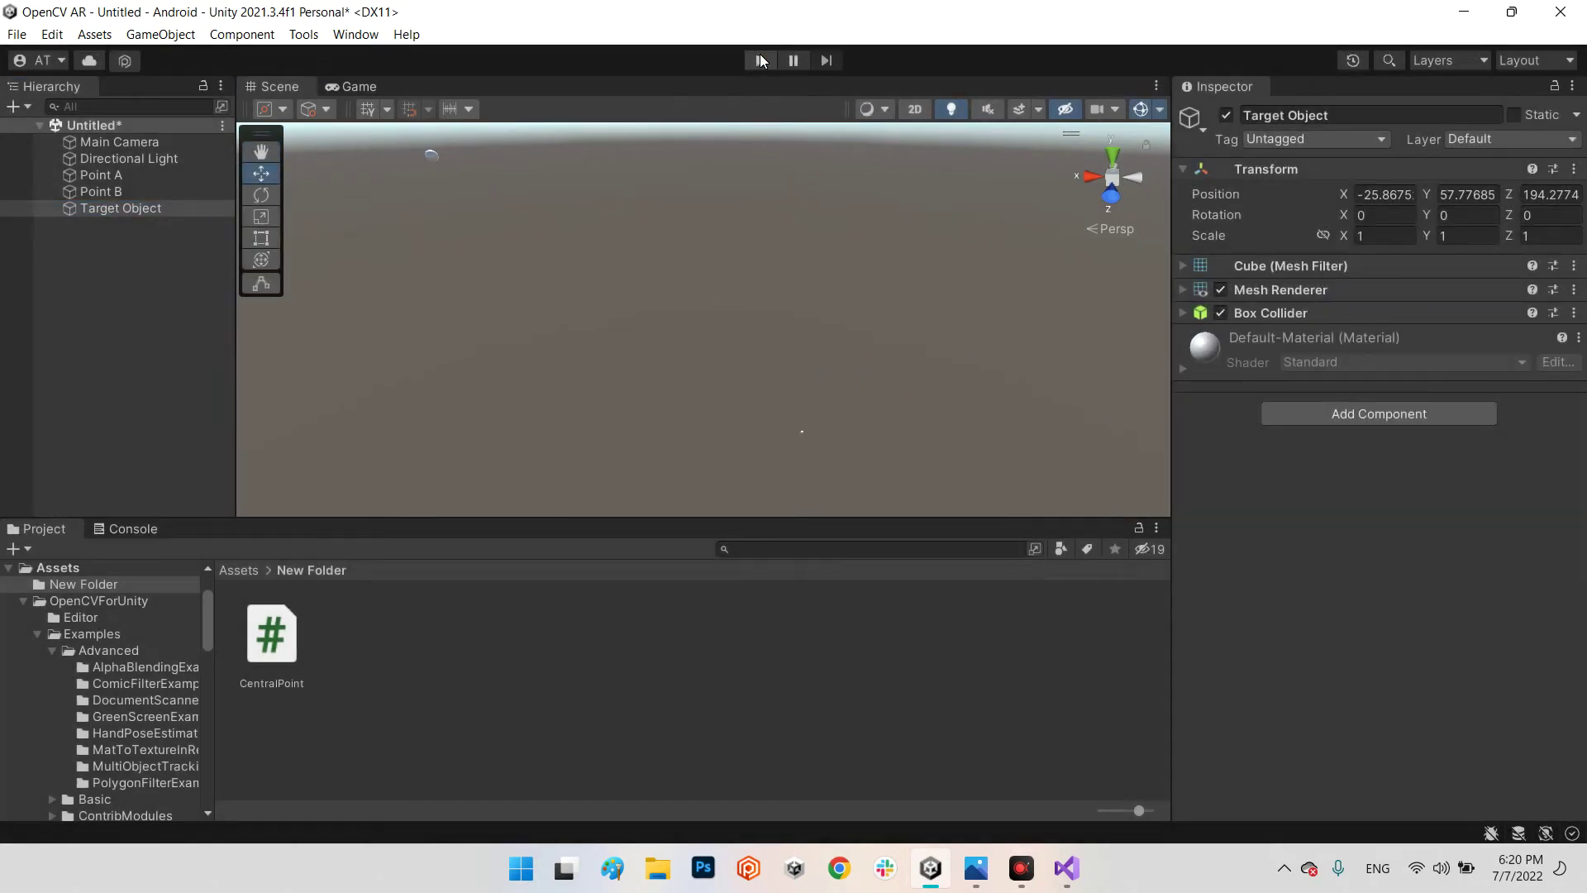
Step: Duplicate Point B as Point C and move it to -137.3, 34, 8.2
left_click(120, 290)
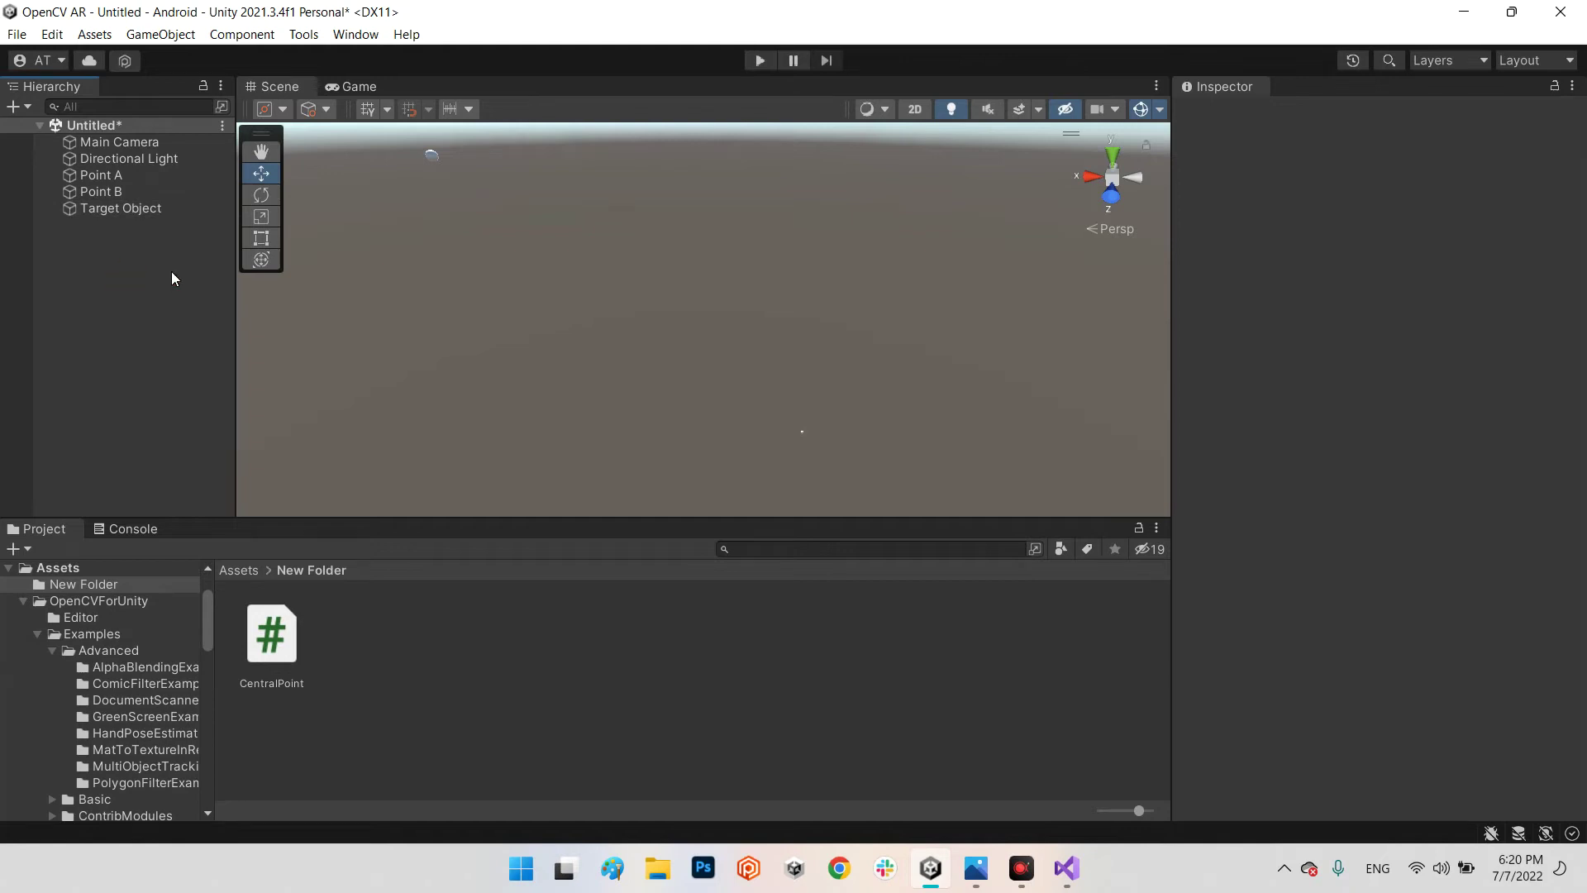
mouse_move(720, 344)
left_mouse_down("alt")
mouse_move(1016, 339)
mouse_move(1010, 376)
mouse_move(955, 376)
mouse_move(639, 312)
left_mouse_up("alt")
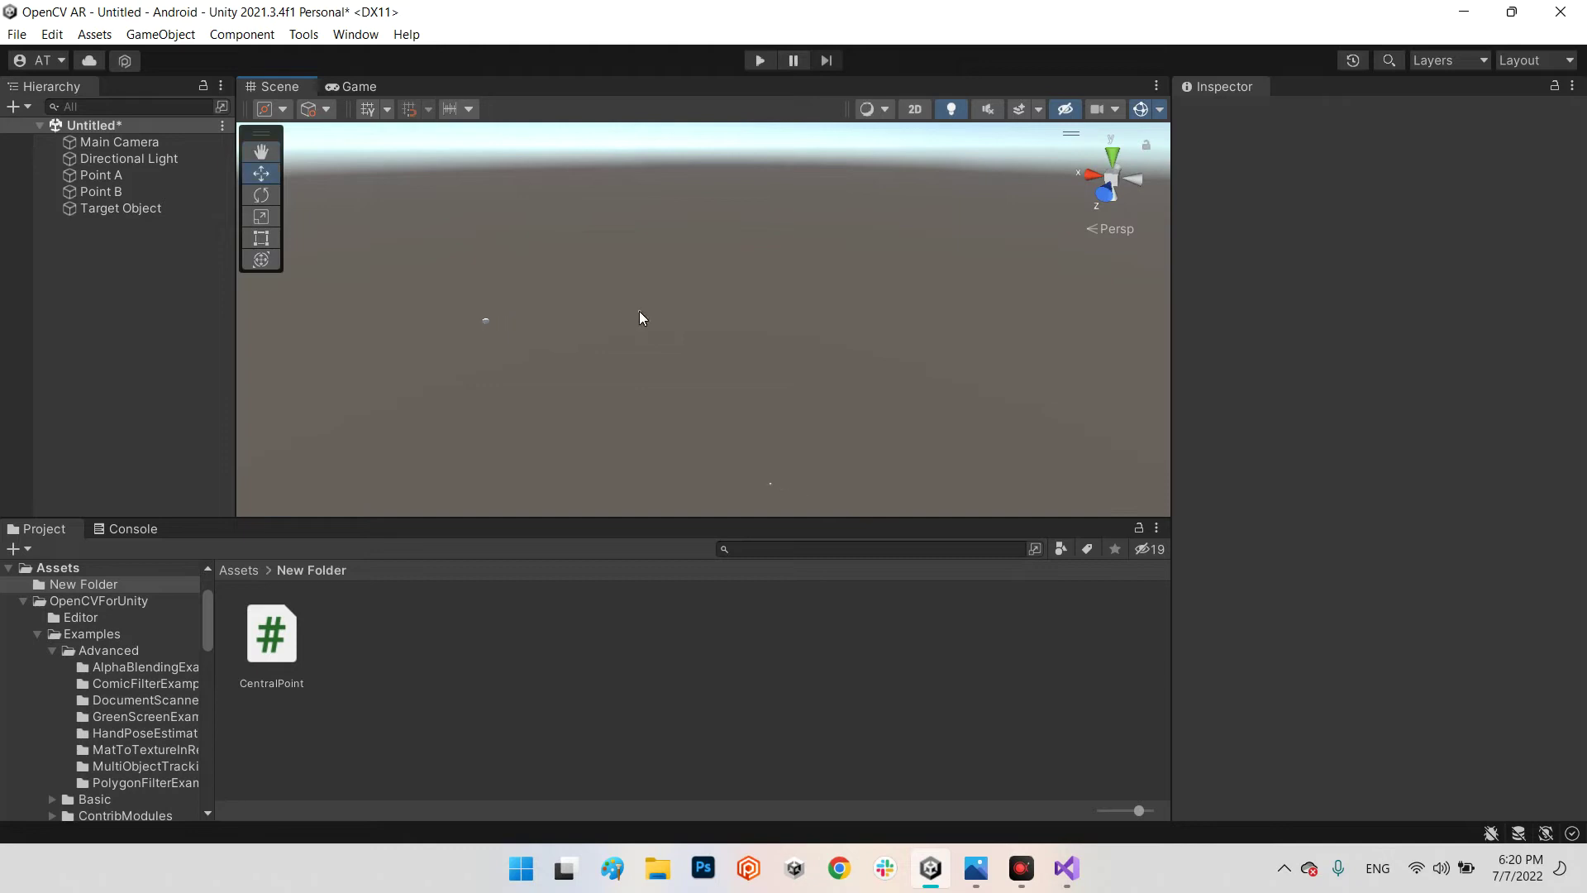
left_click(103, 193)
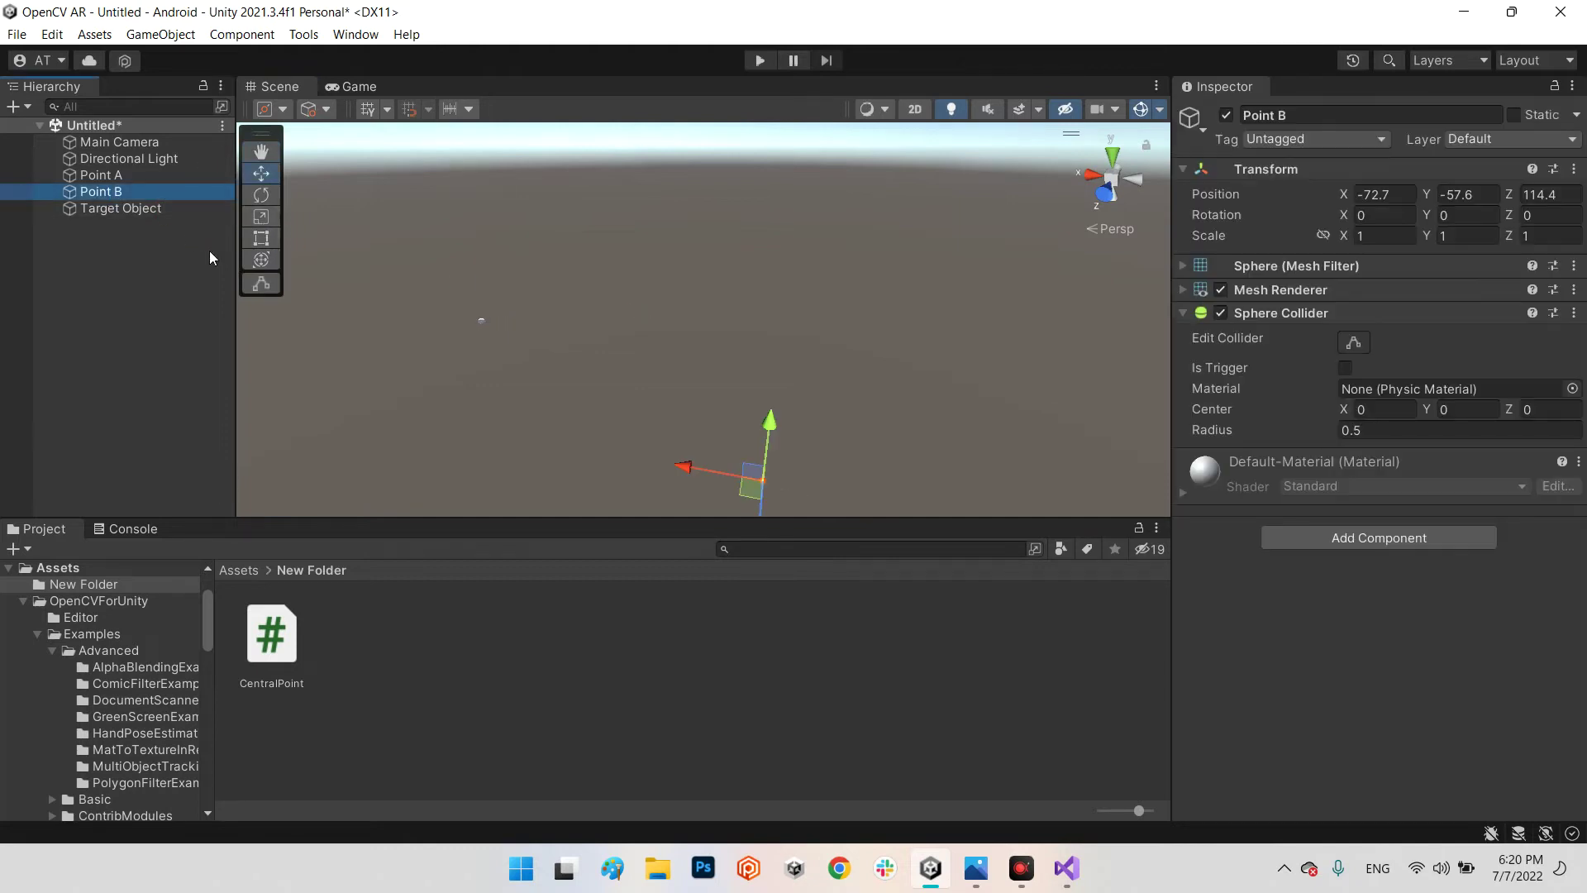
key("ctrl+d")
key("F2")
key("shift+Left")
key("shift+Left")
key("shift+Left")
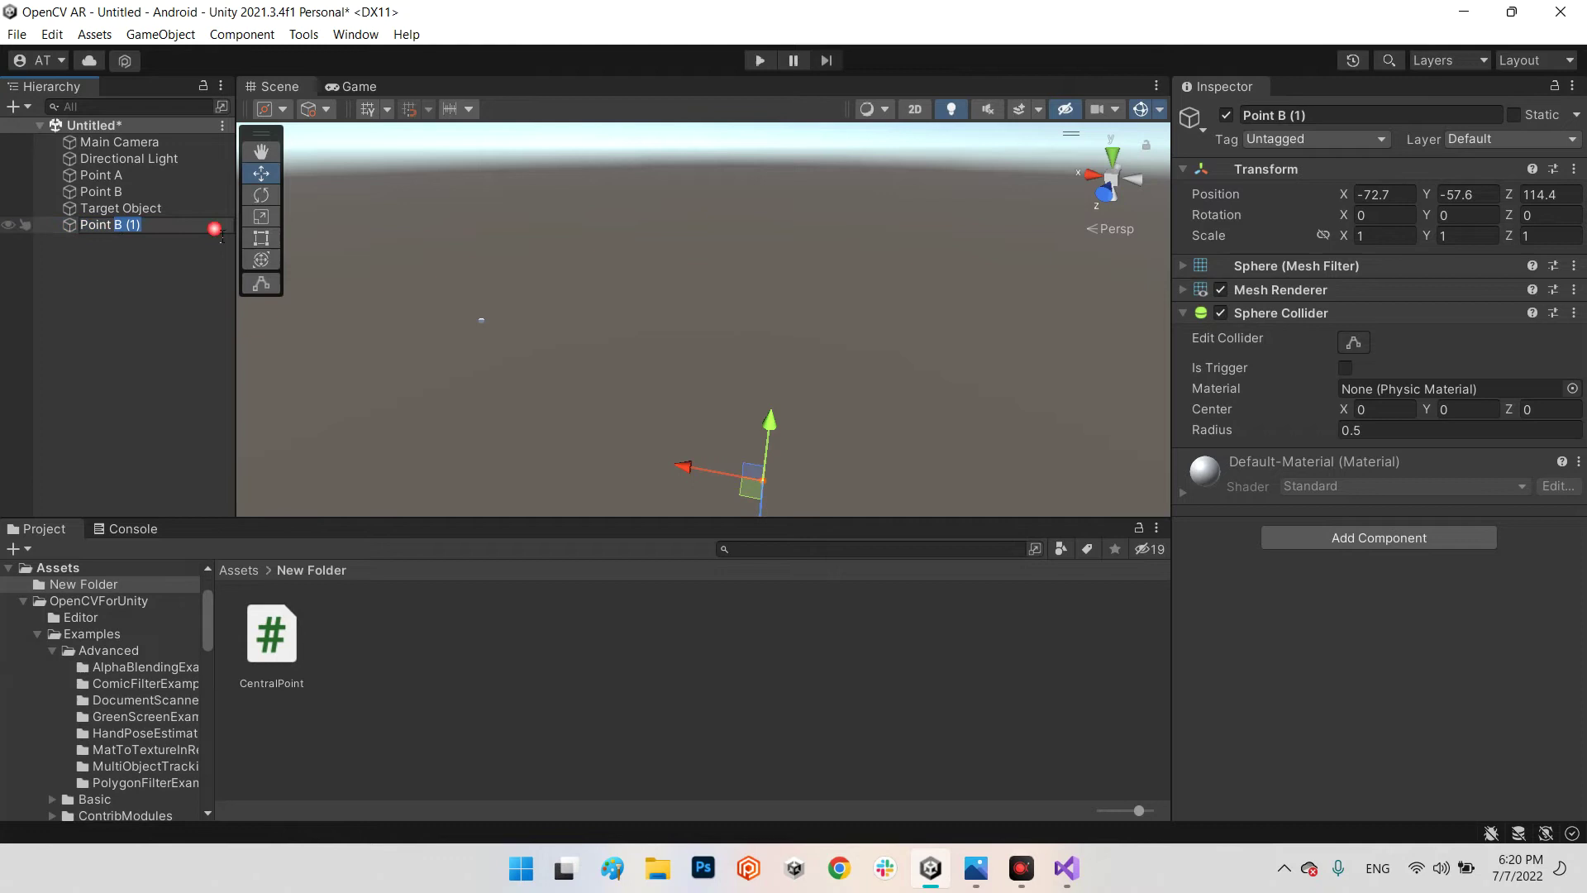
type("C")
key("Return")
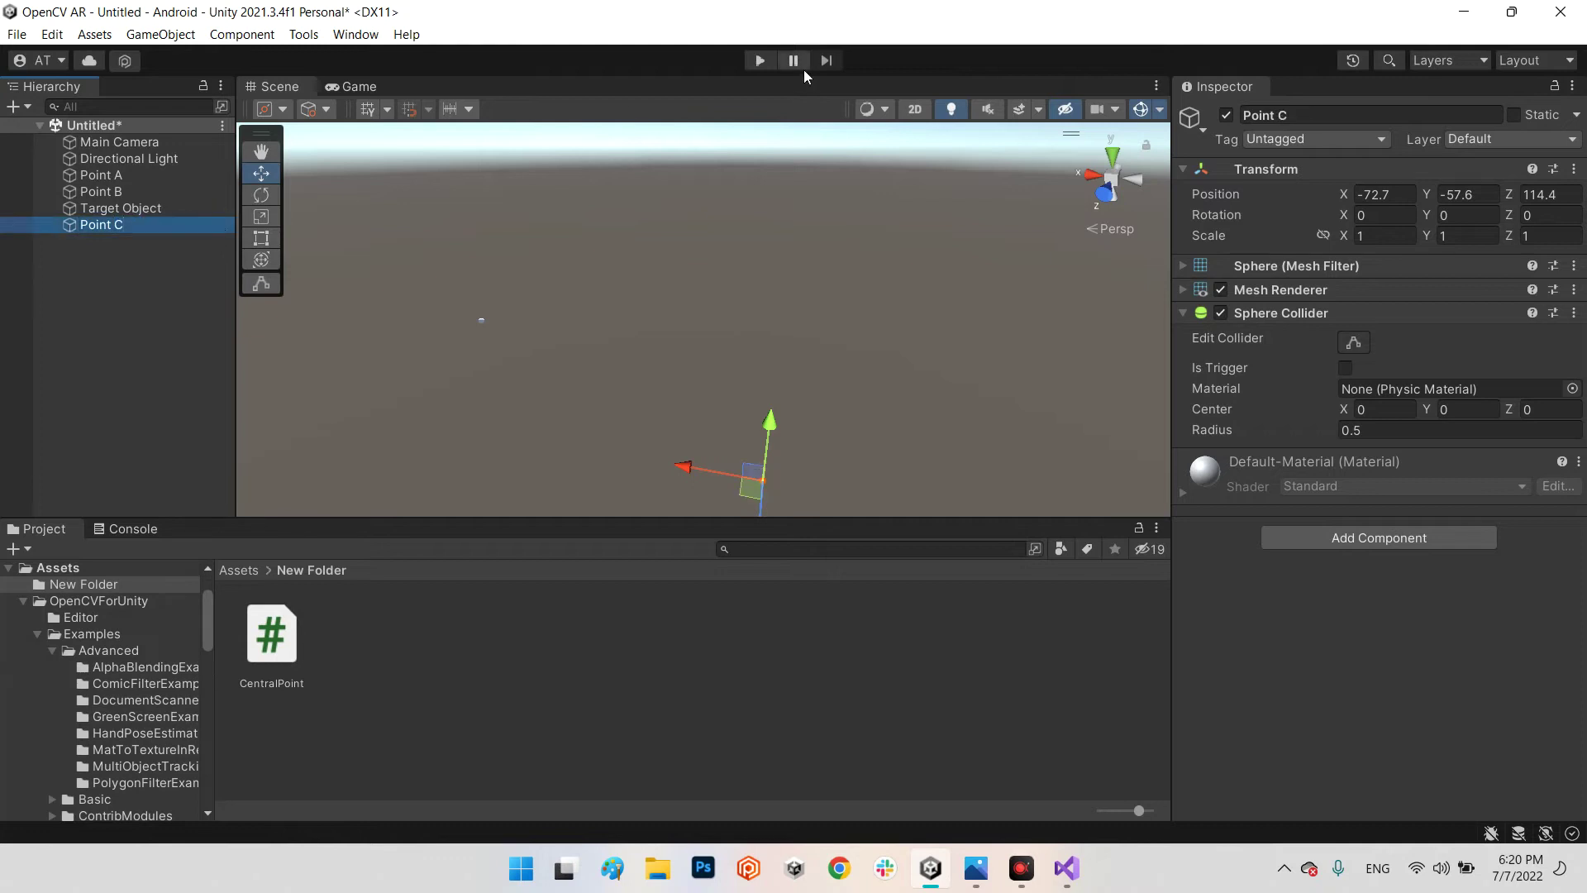
left_click_drag(770, 419, 848, 160)
left_click_drag(719, 239, 1022, 290)
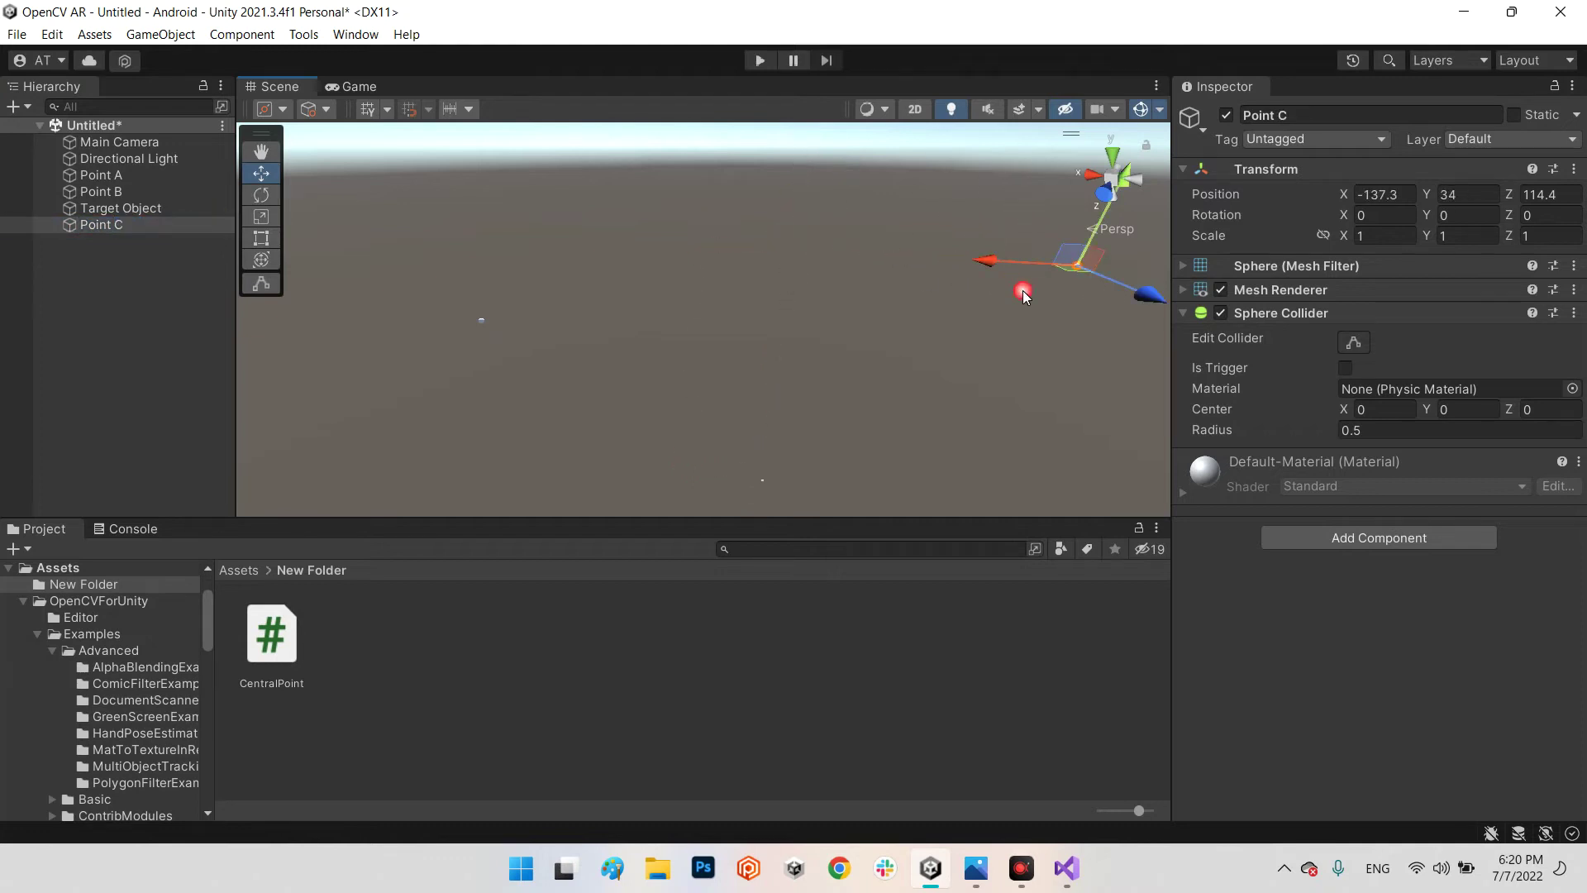
mouse_move(1143, 300)
left_mouse_down()
mouse_move(1008, 198)
mouse_move(952, 214)
left_mouse_up()
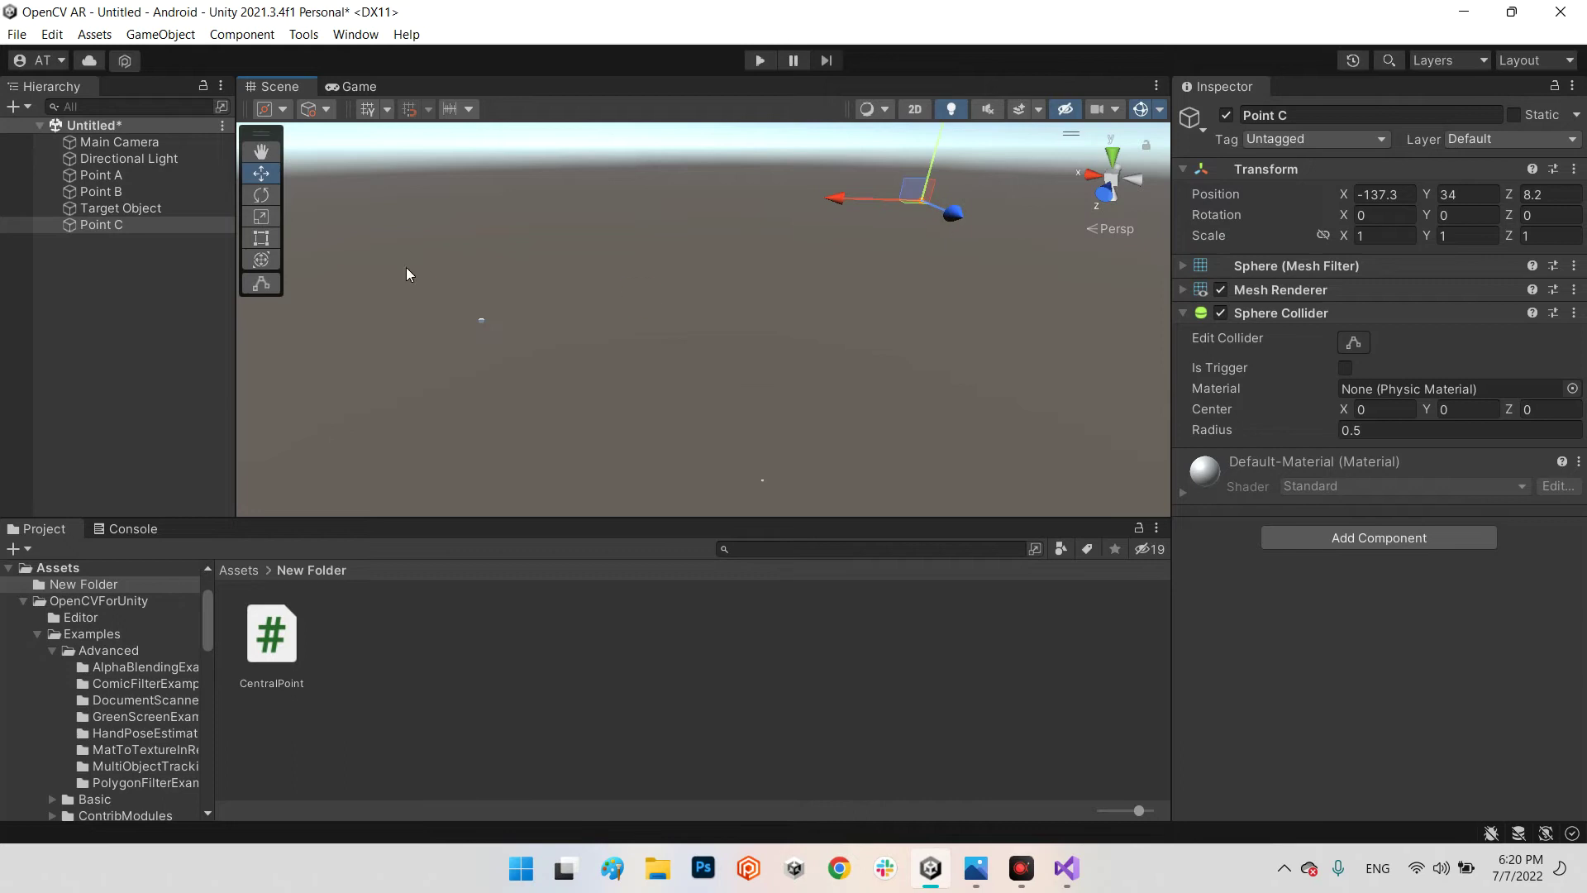
Step: Duplicate Point C as Point D and move it to X 86.9
left_click(102, 230)
key("ctrl+d")
key("F2")
left_click_drag(110, 243, 215, 250)
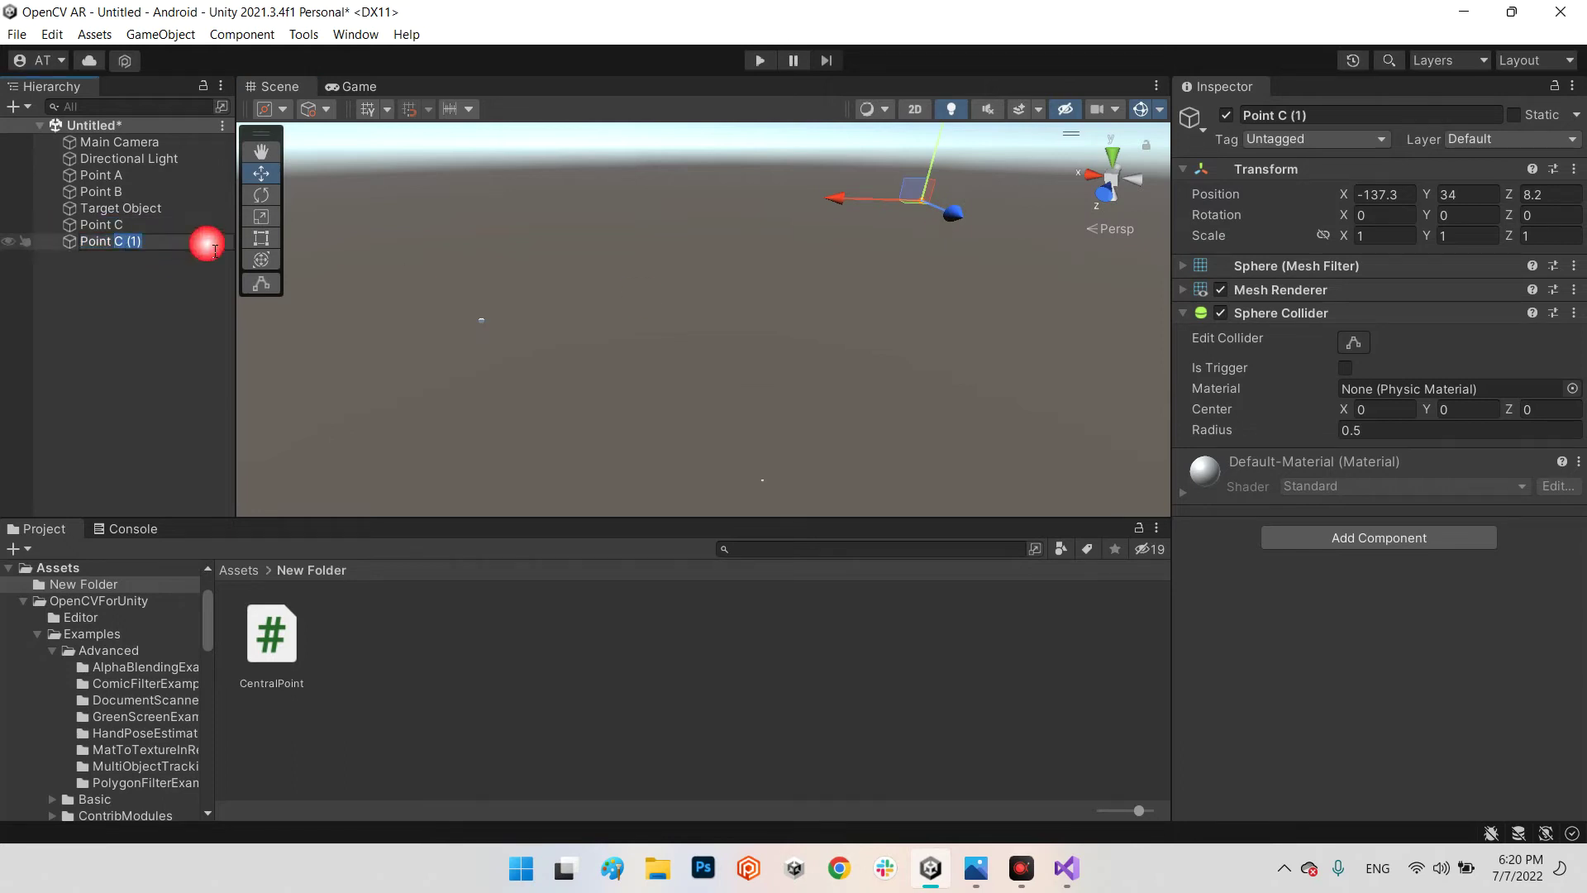
key("Return")
key("F2")
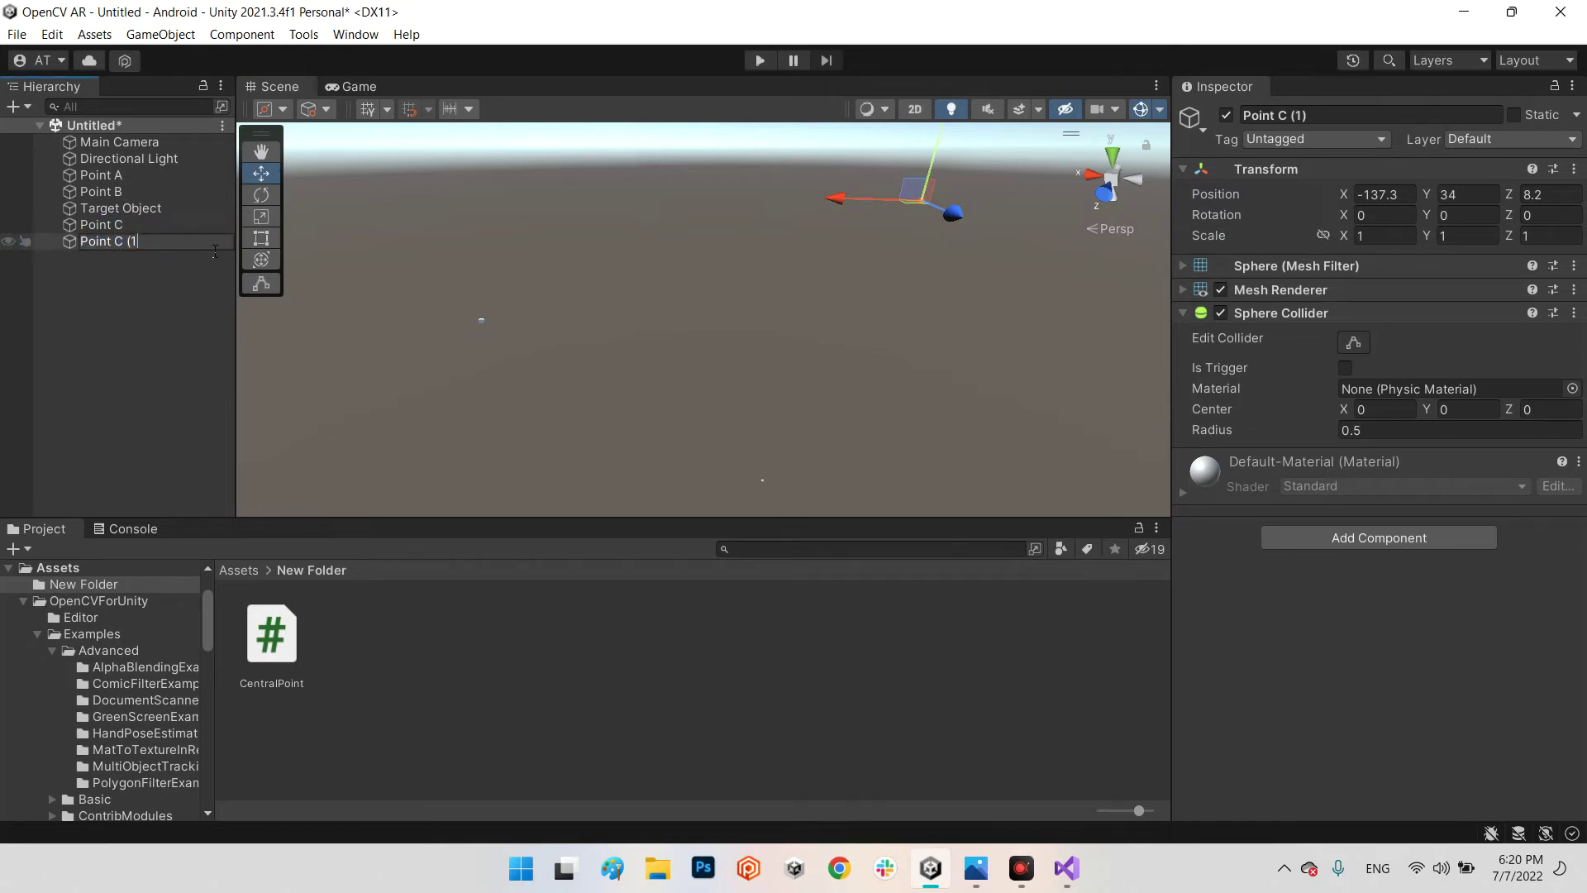
type("D")
key("Return")
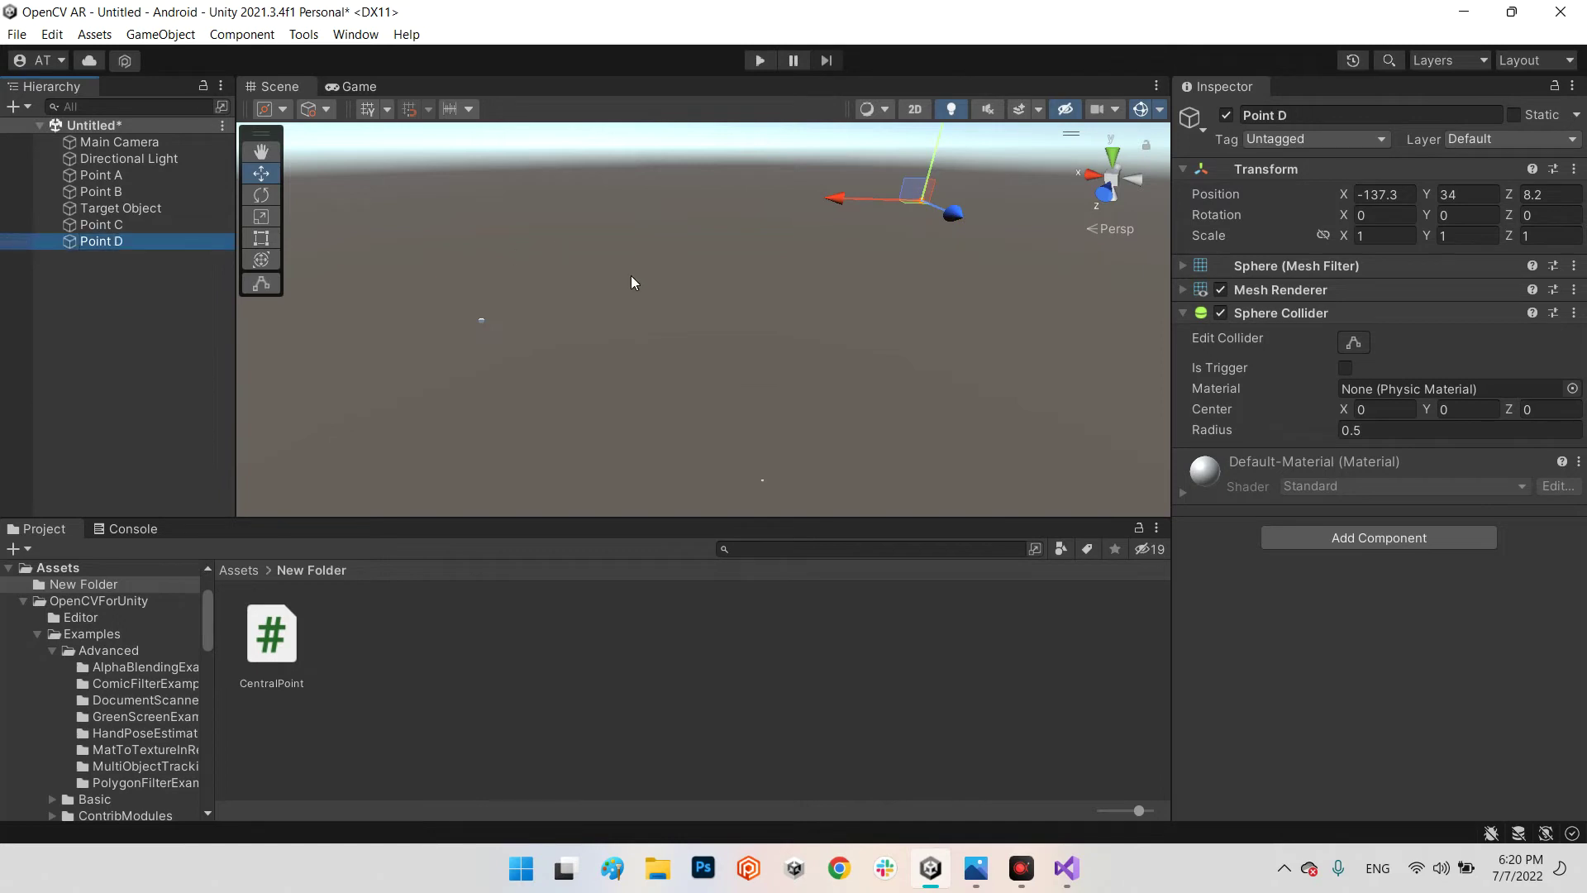
mouse_move(847, 208)
left_mouse_down()
mouse_move(547, 204)
mouse_move(634, 341)
left_mouse_up()
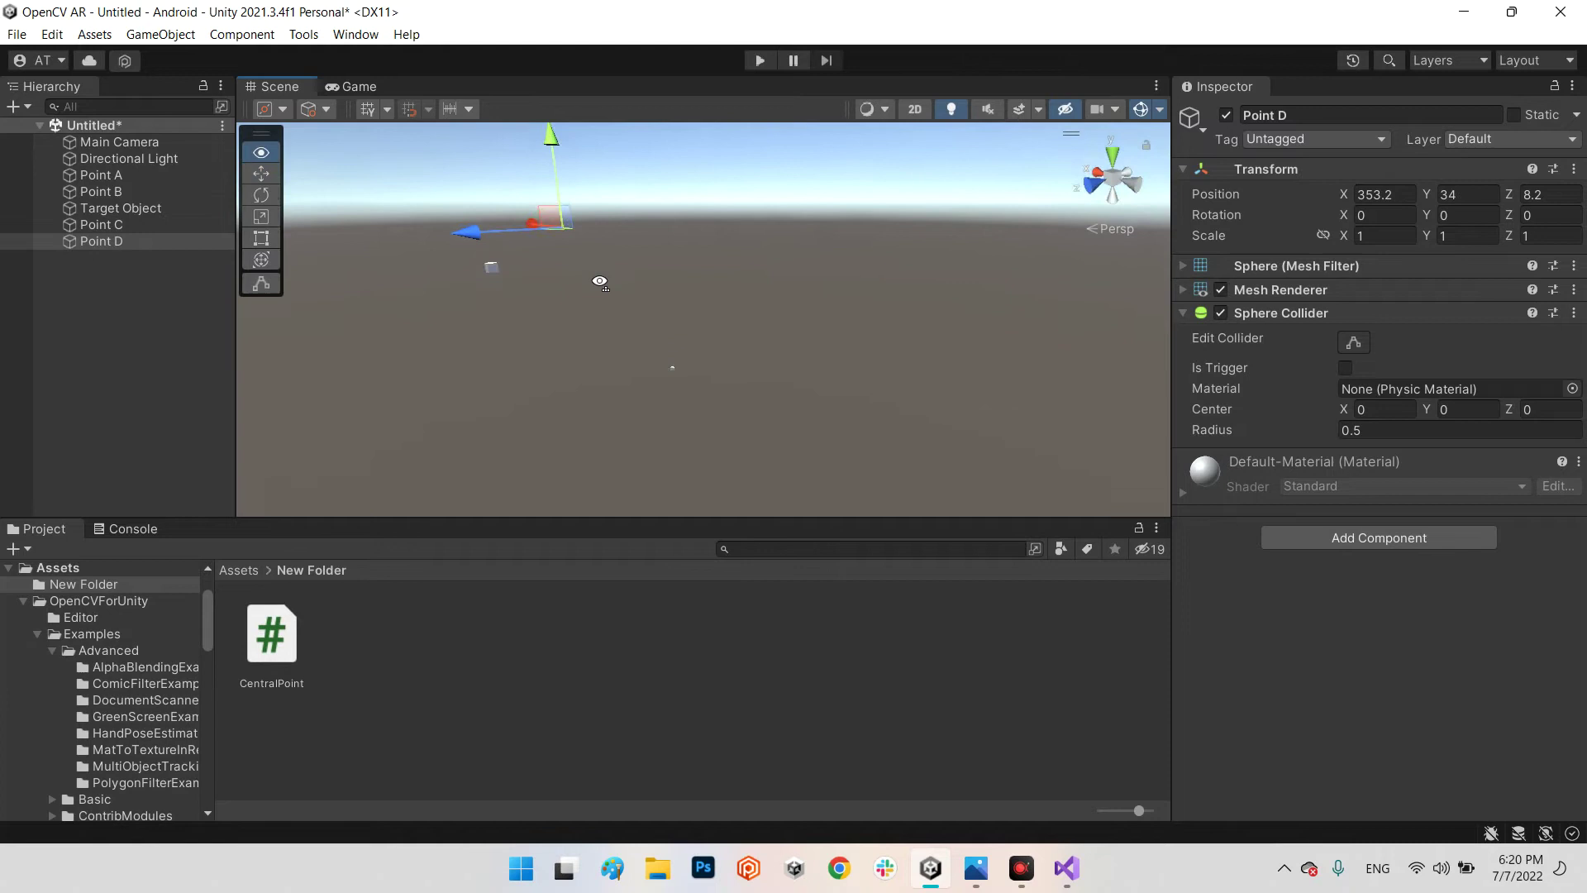
mouse_move(501, 189)
left_mouse_down()
mouse_move(733, 241)
mouse_move(1092, 377)
mouse_move(909, 304)
left_mouse_up()
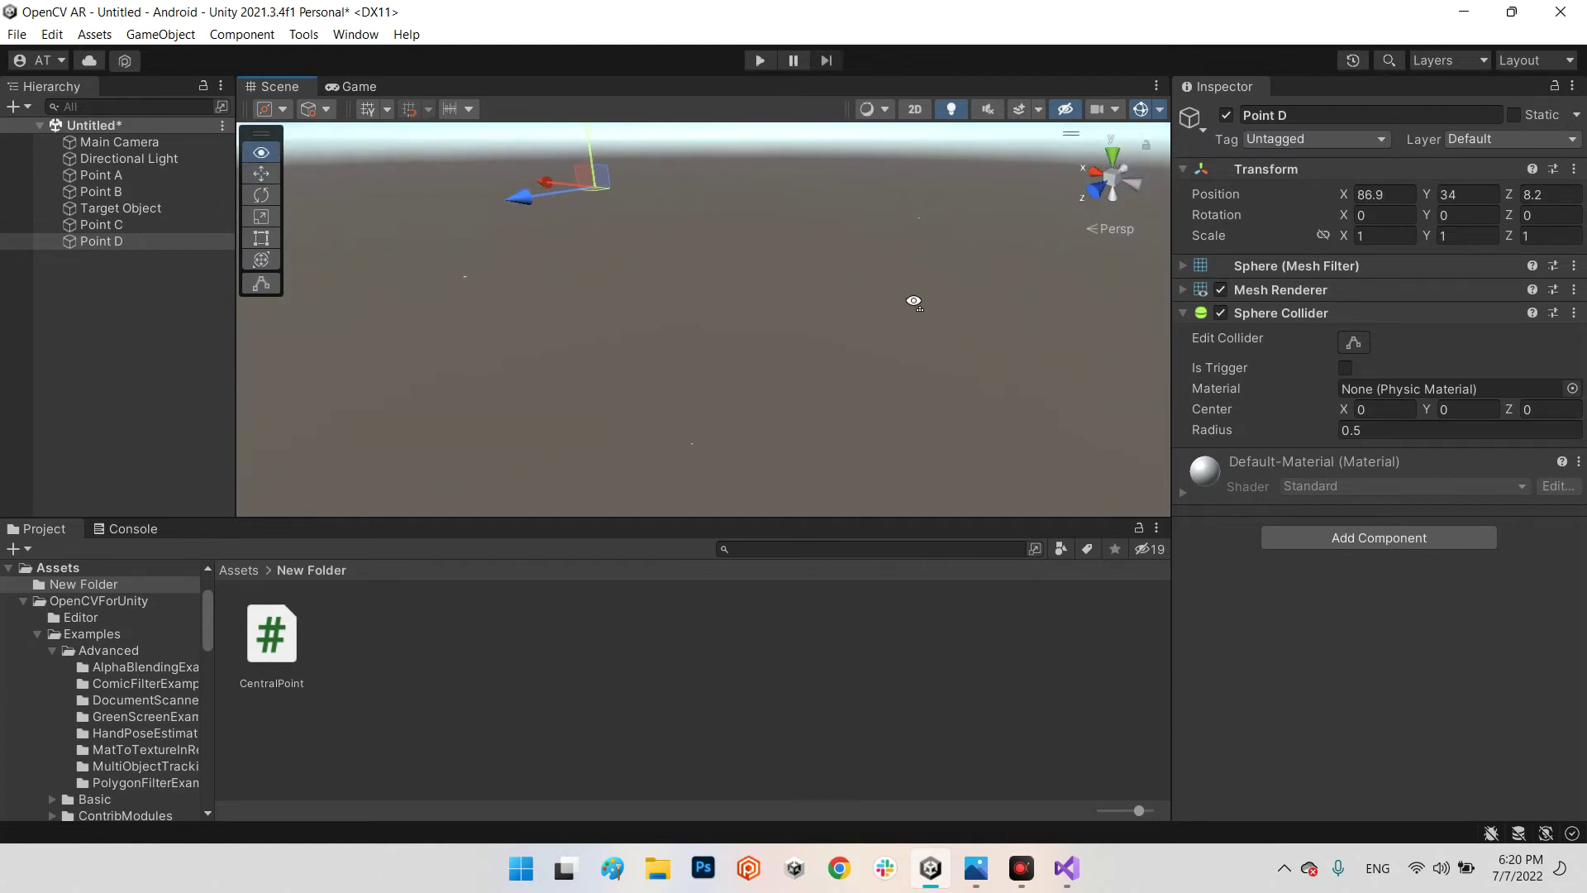
left_click(811, 298)
left_click_drag(811, 298, 757, 294, "alt")
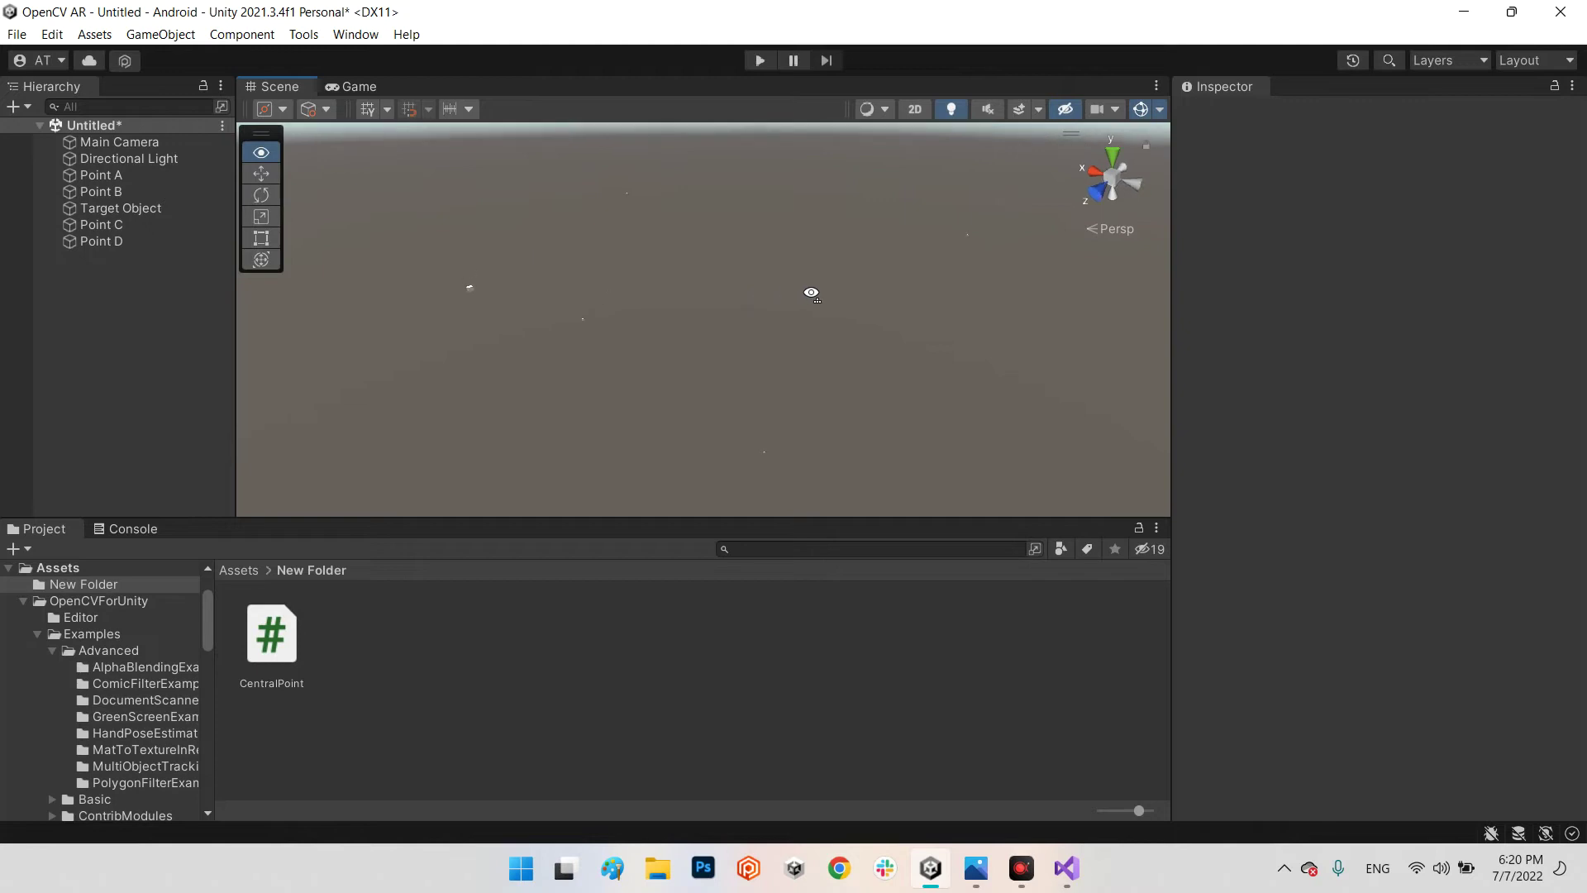
Step: Place Target Object below Point D and set Points A–D scale to 5, 5, 5
left_click_drag(162, 214, 112, 242)
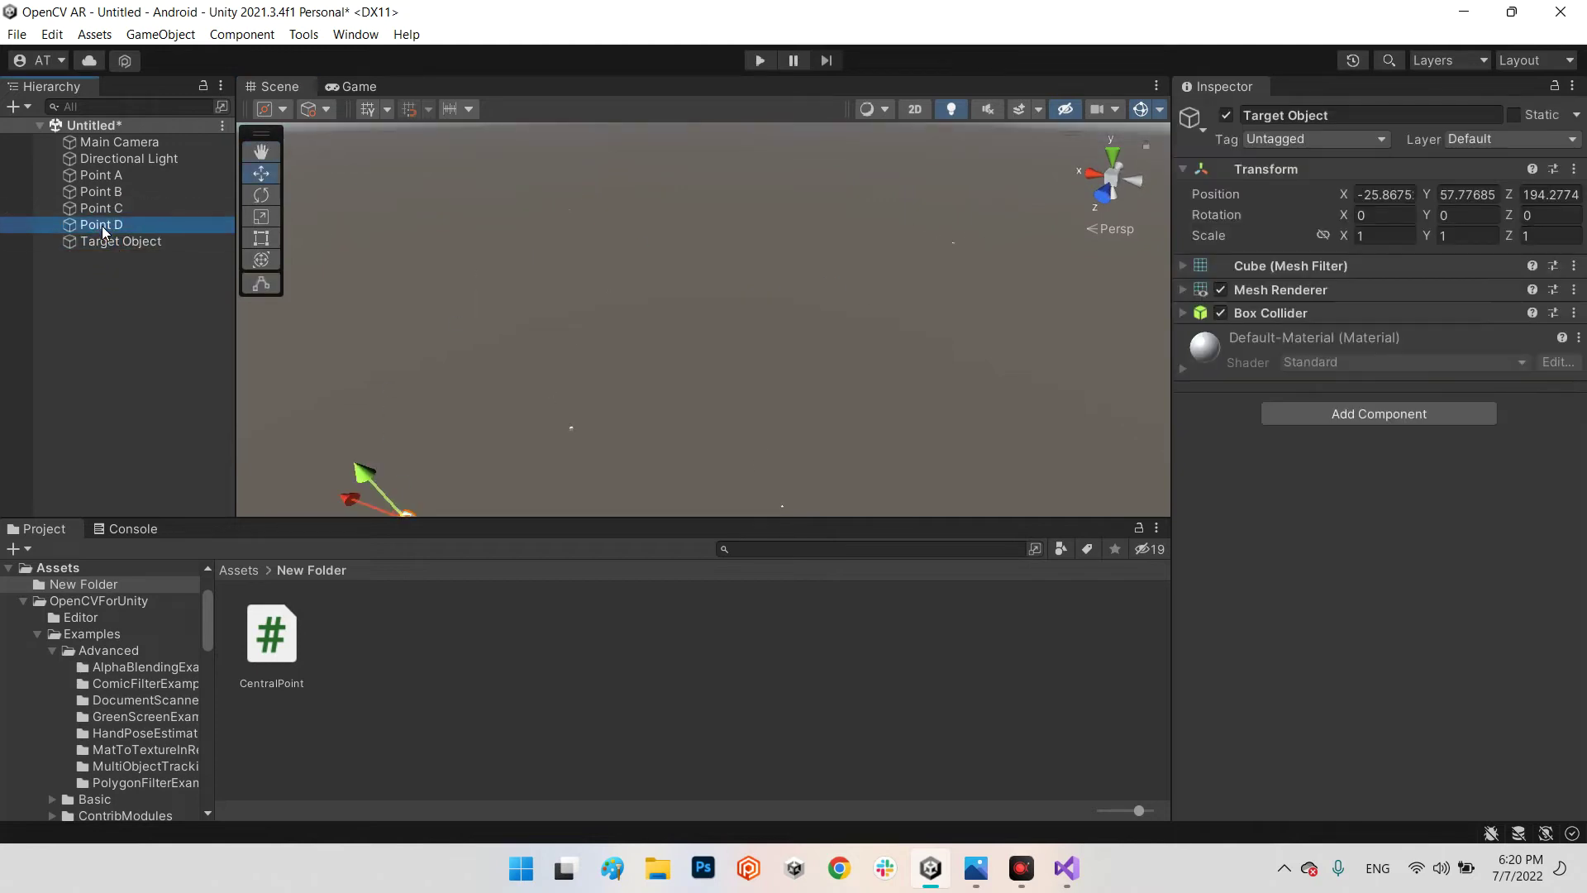
left_click(102, 224)
left_click(113, 180, "shift")
left_click(1379, 235)
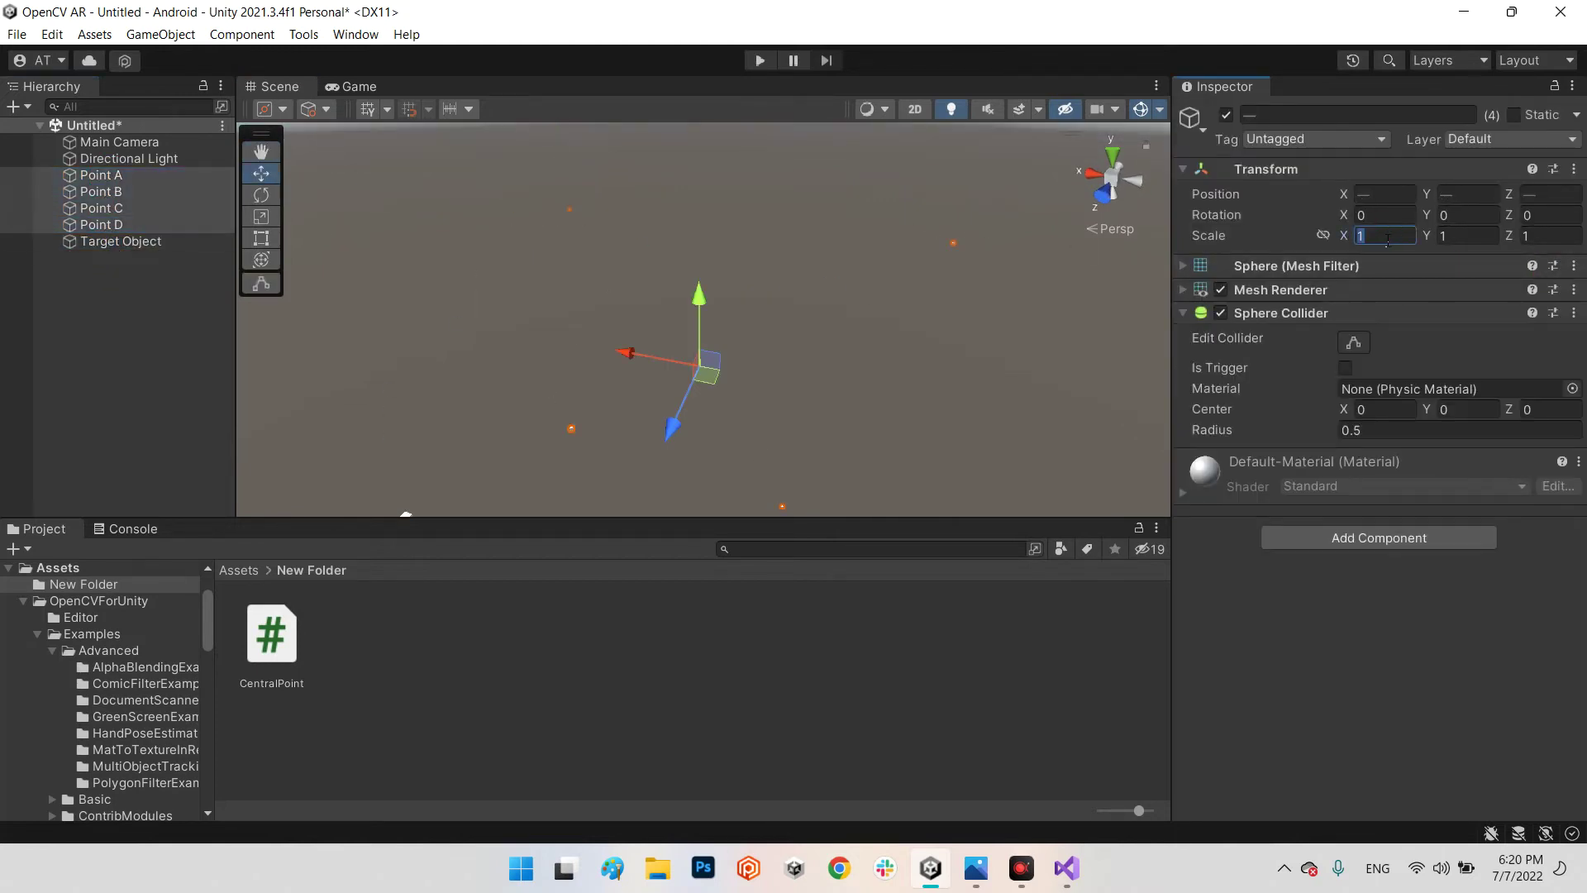
type("5")
key("Tab")
type("5")
key("Tab")
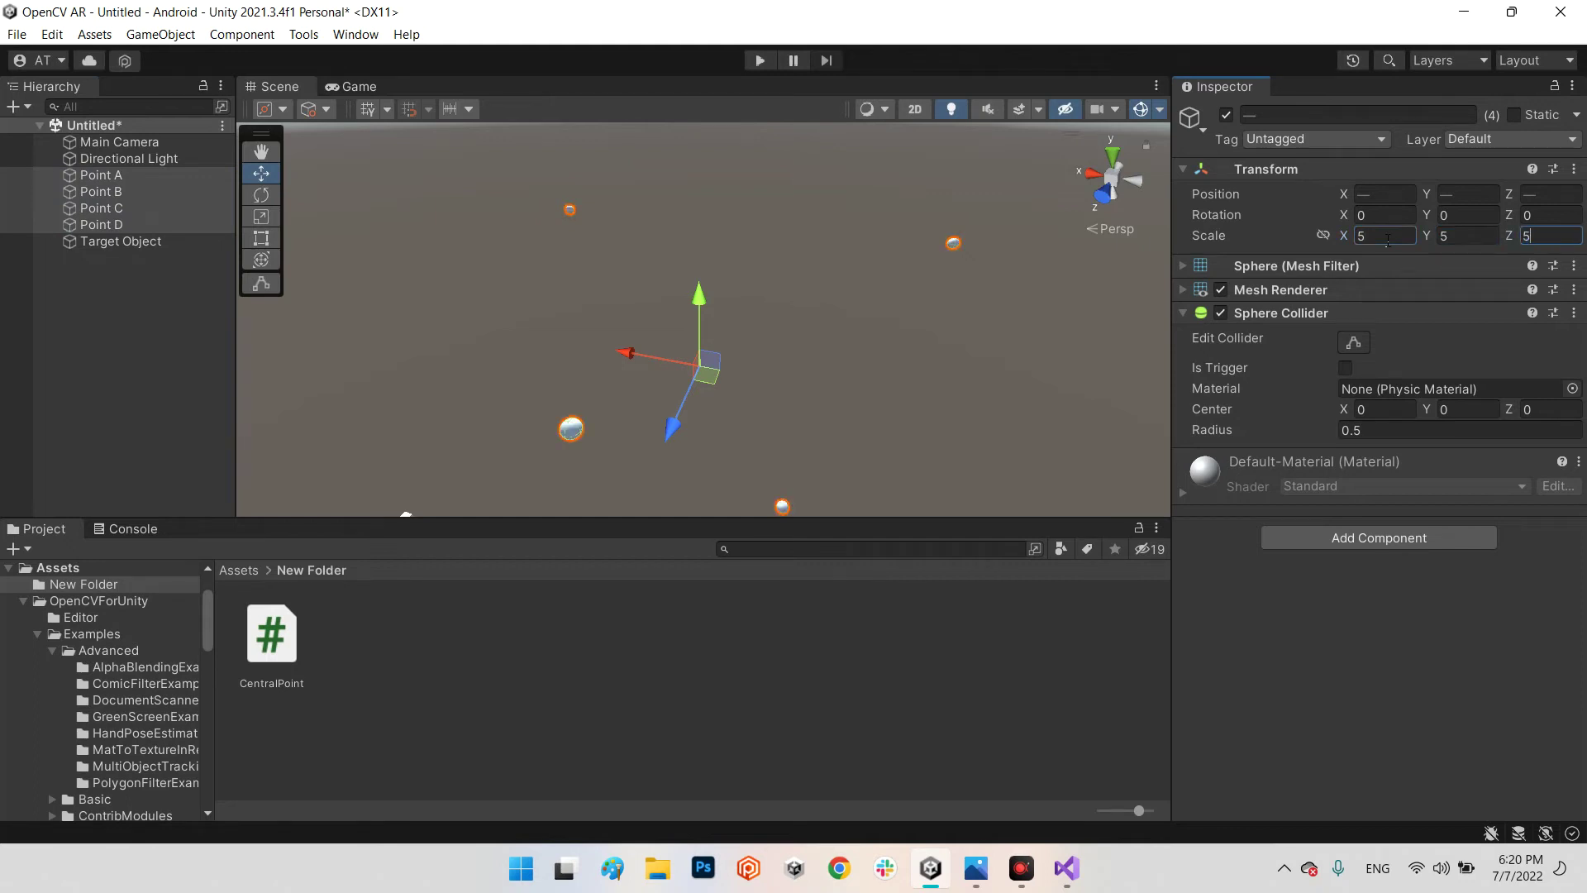
Step: Deselect and orbit the scene to view all five spheres together
left_click(301, 397)
mouse_move(302, 397)
left_mouse_down("alt")
mouse_move(578, 357)
mouse_move(23, 234)
mouse_move(1080, 367)
mouse_move(438, 321)
mouse_move(554, 356)
mouse_move(786, 310)
mouse_move(766, 229)
mouse_move(807, 323)
left_mouse_up("alt")
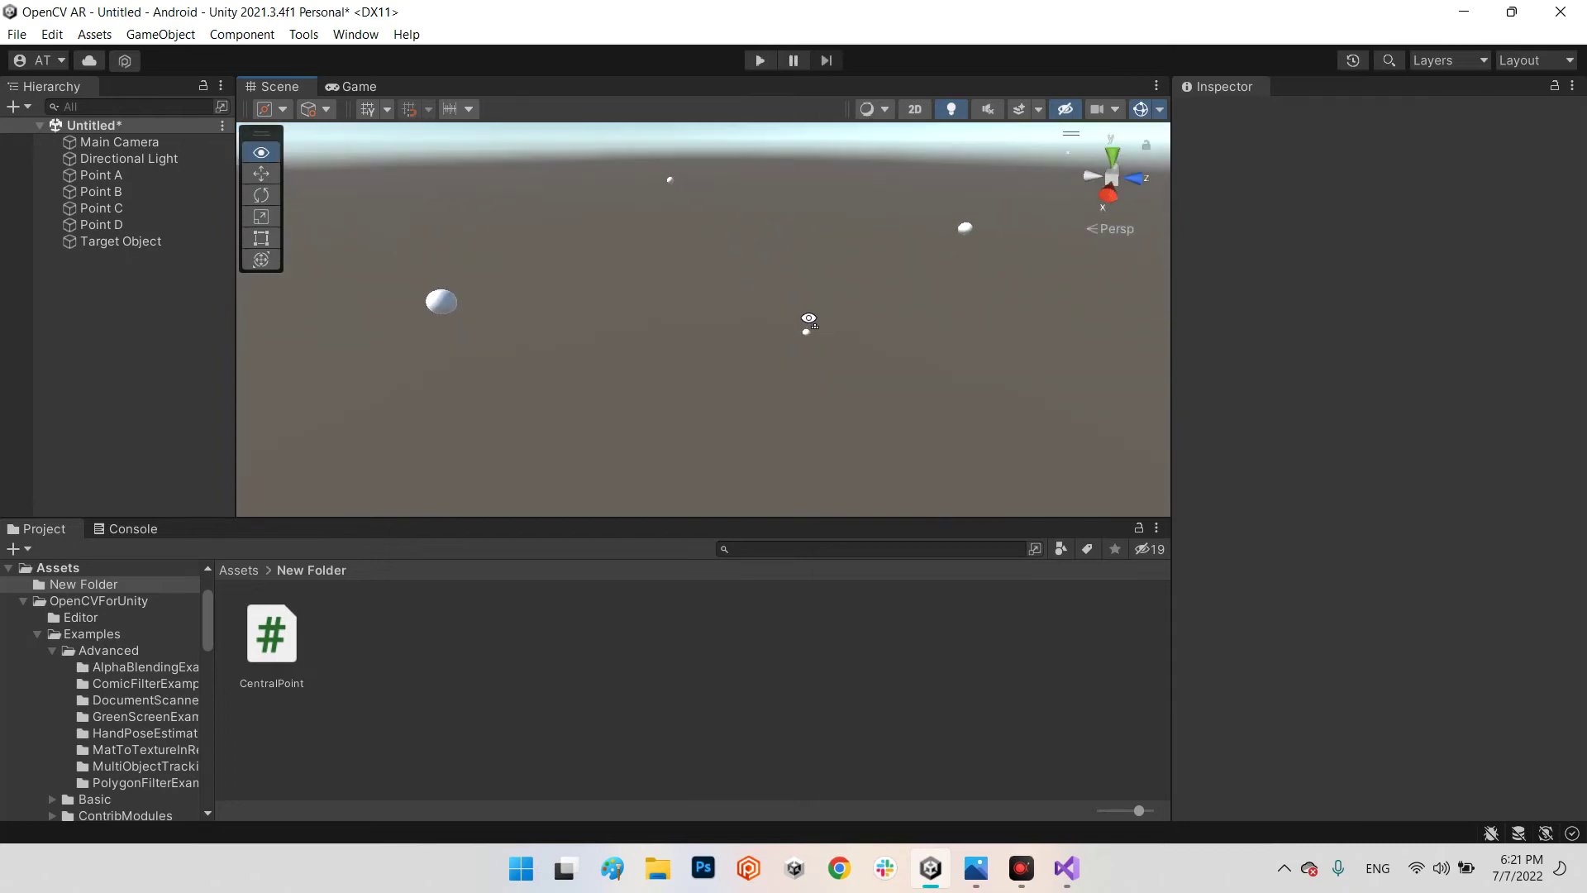
mouse_move(808, 323)
left_mouse_down("alt")
mouse_move(717, 270)
mouse_move(926, 230)
left_mouse_up("alt")
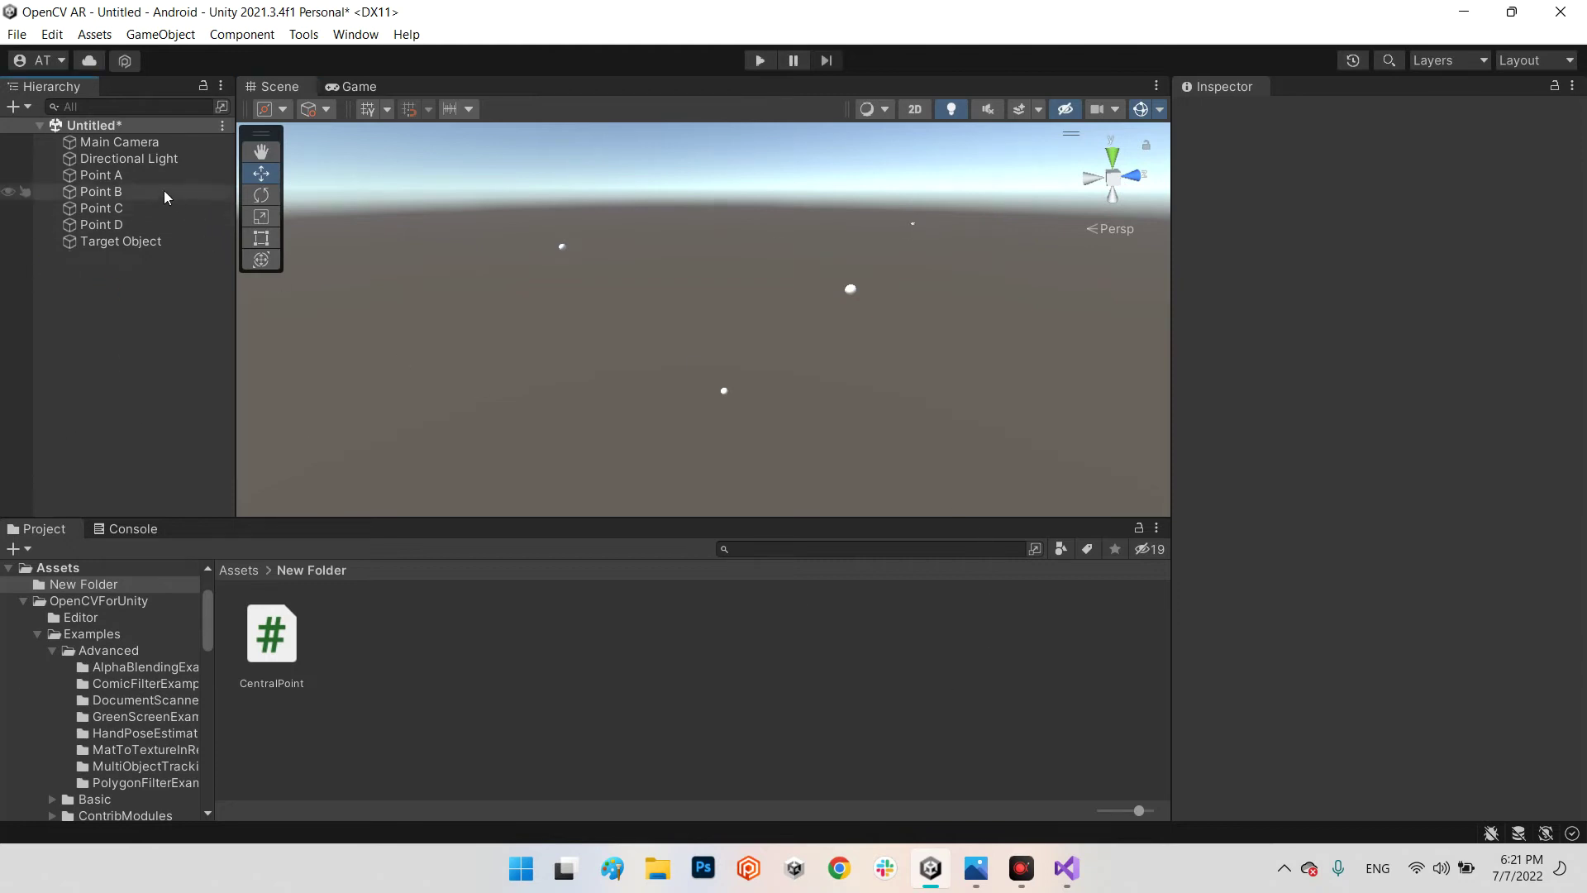
Step: Declare 'public List<GameObject> points;' on a new line below TargetObject in CentralPoint.cs
left_click(120, 141)
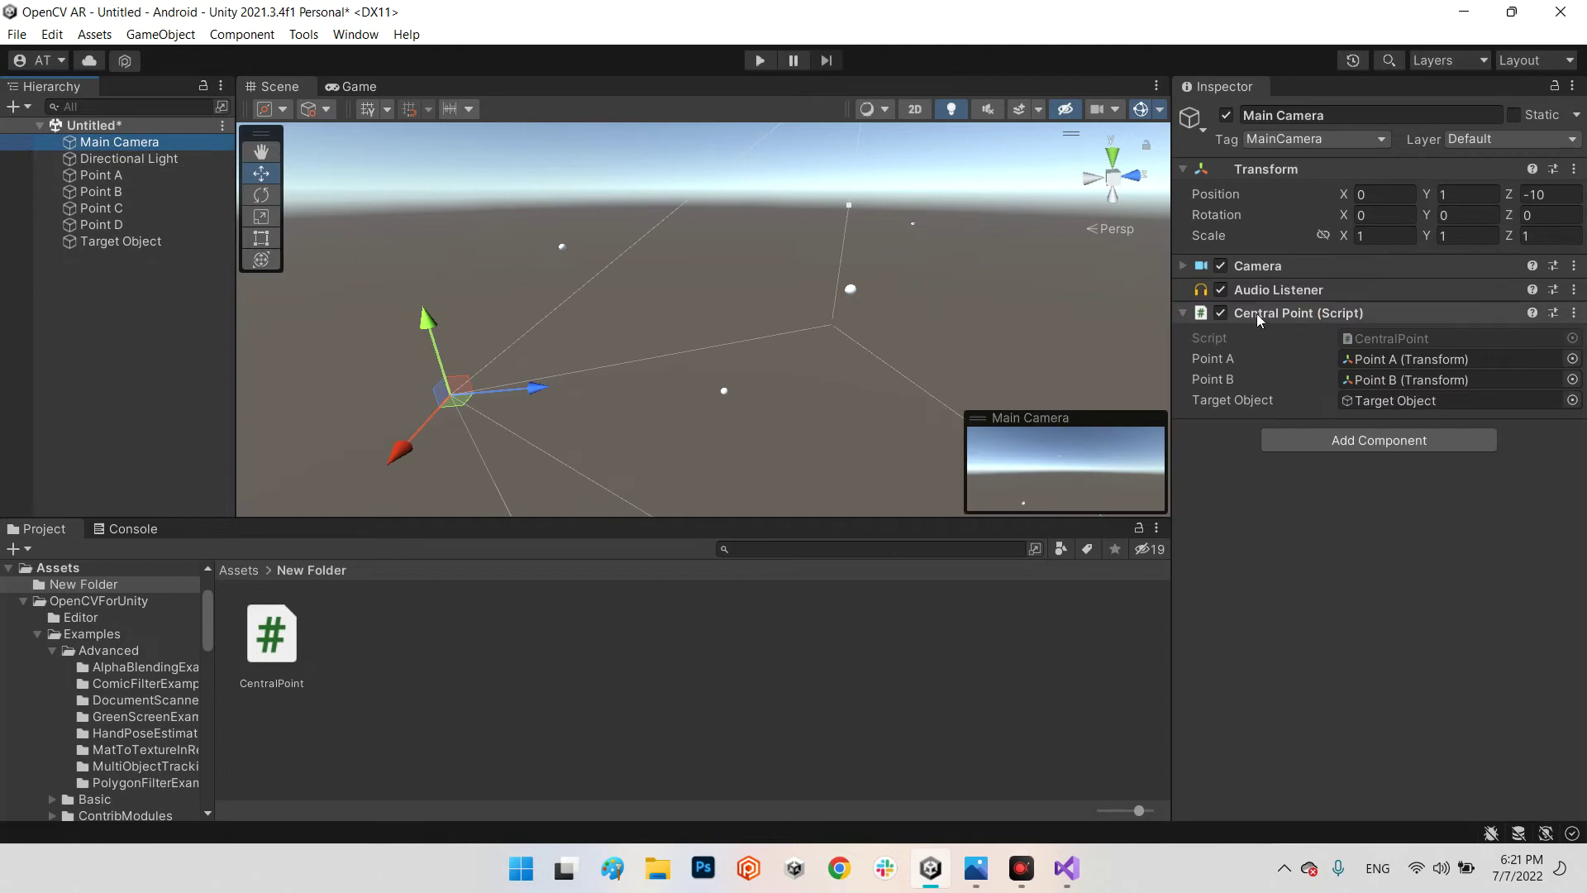
left_click(1066, 868)
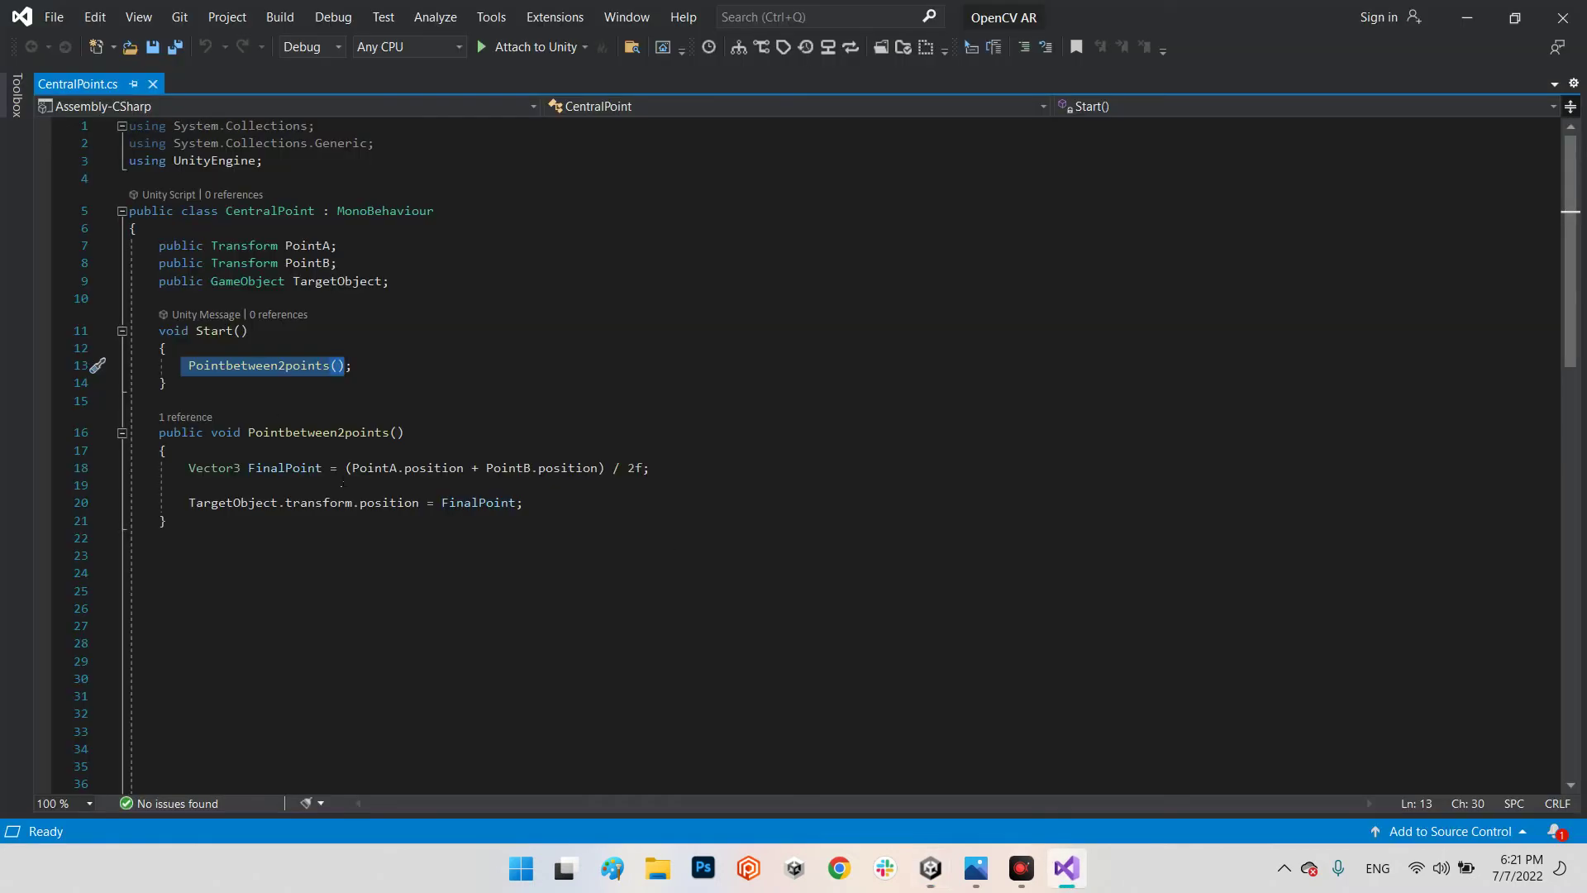
left_click(434, 281)
key("Return")
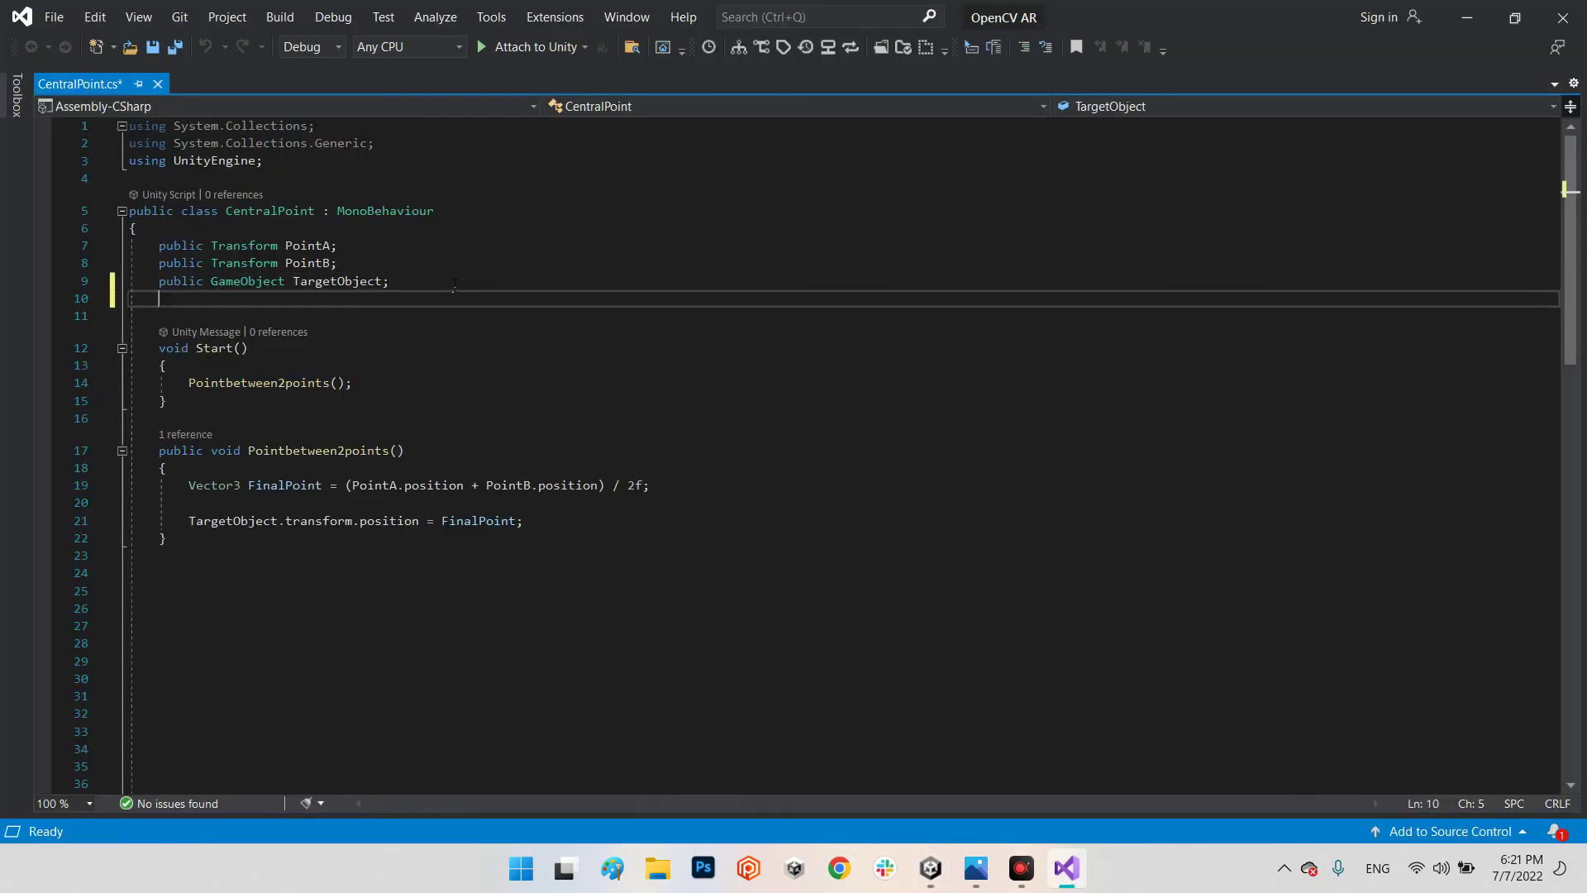
type("Public ")
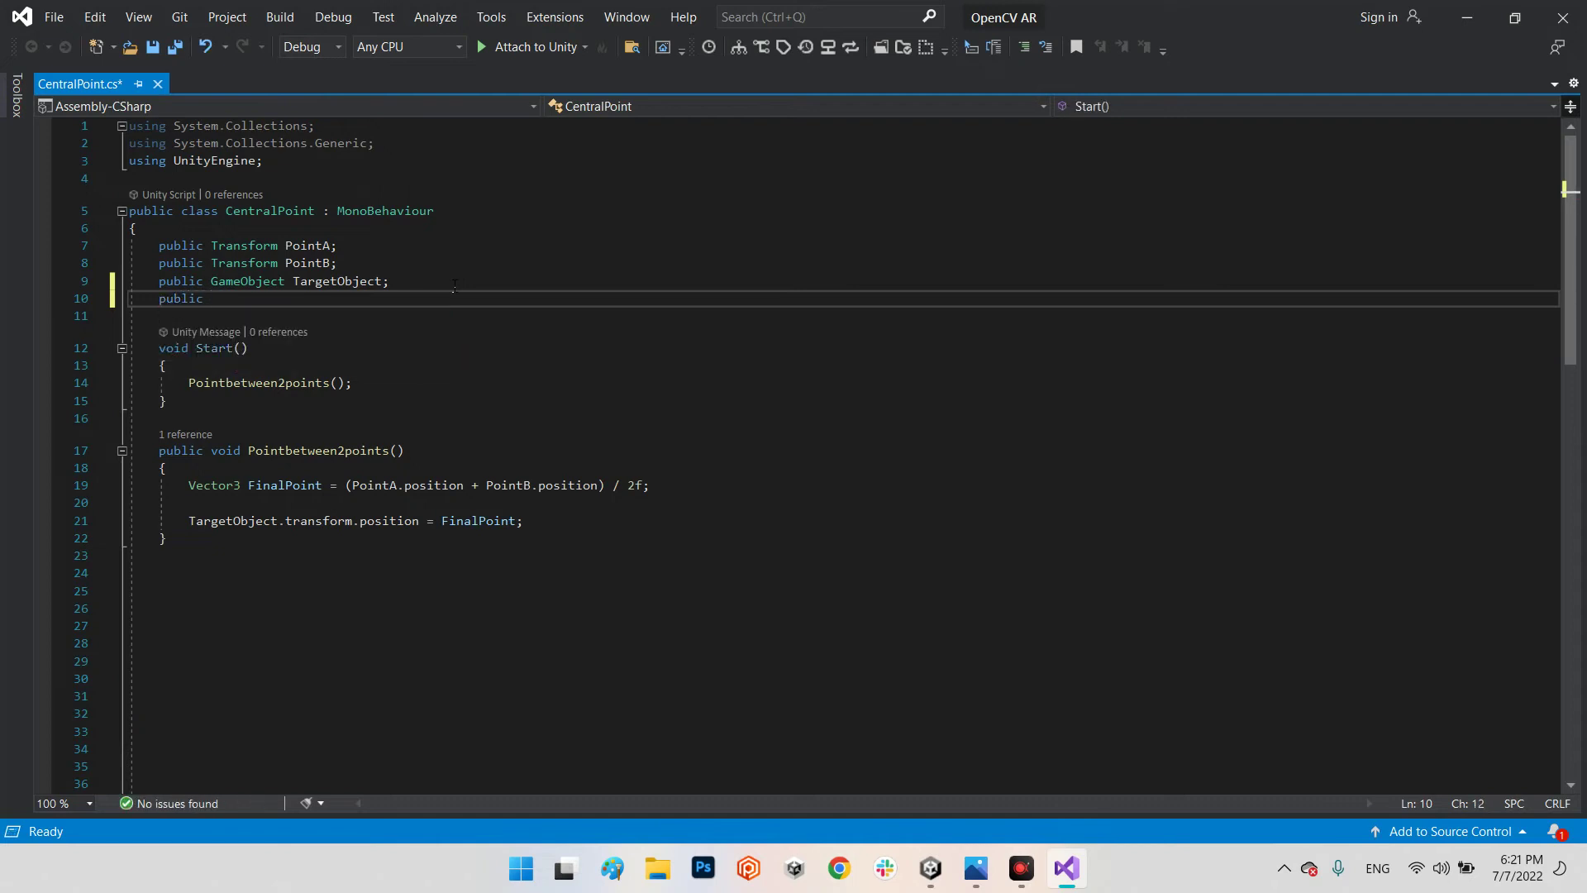
type("List")
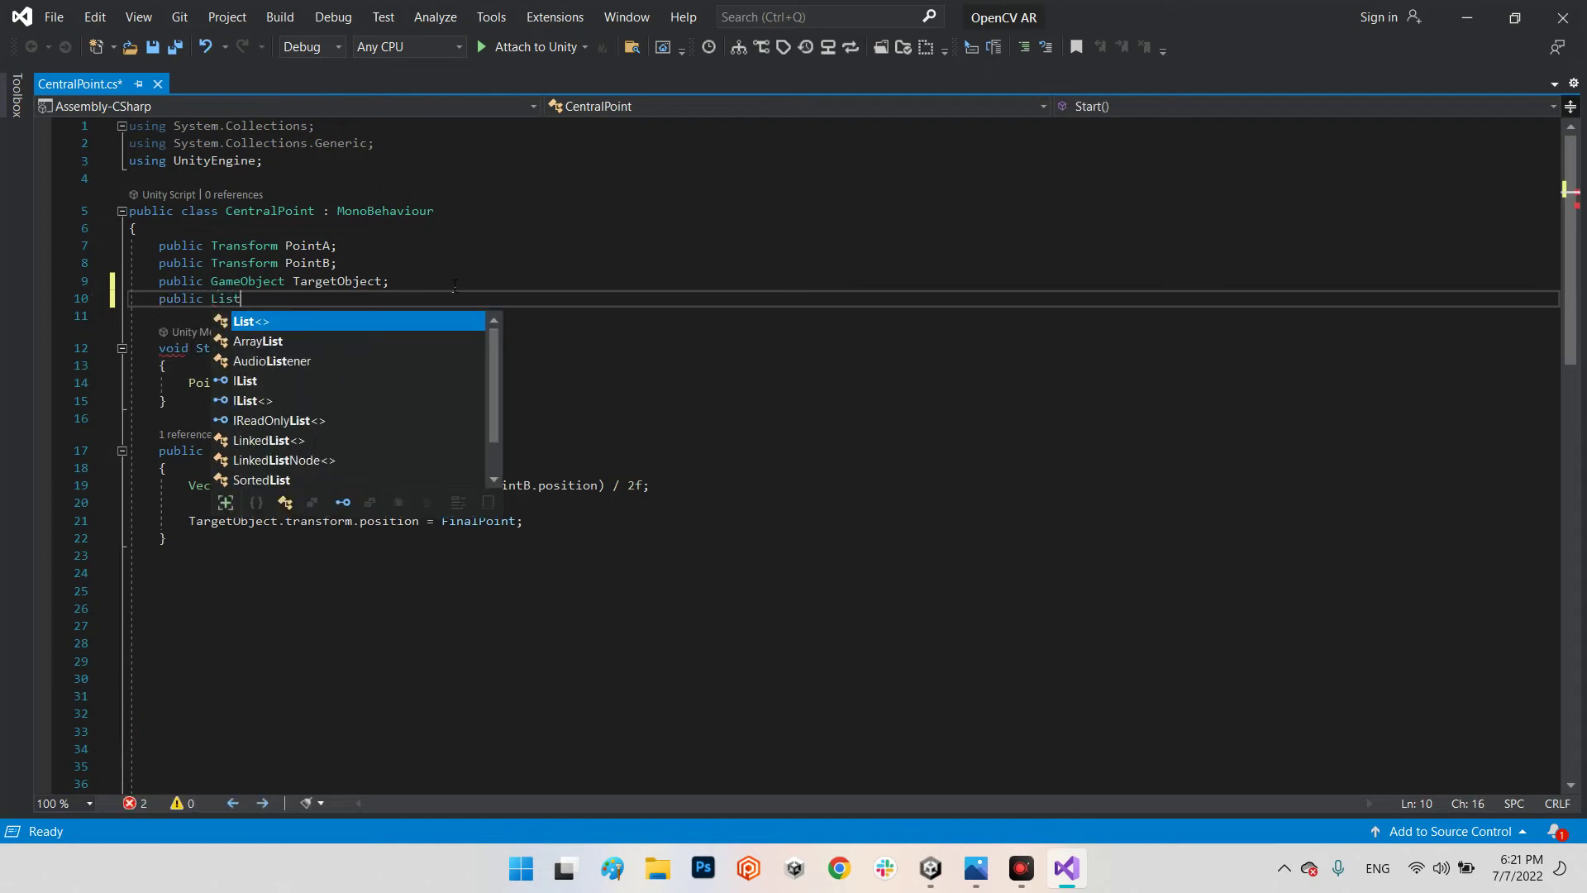
type("<>")
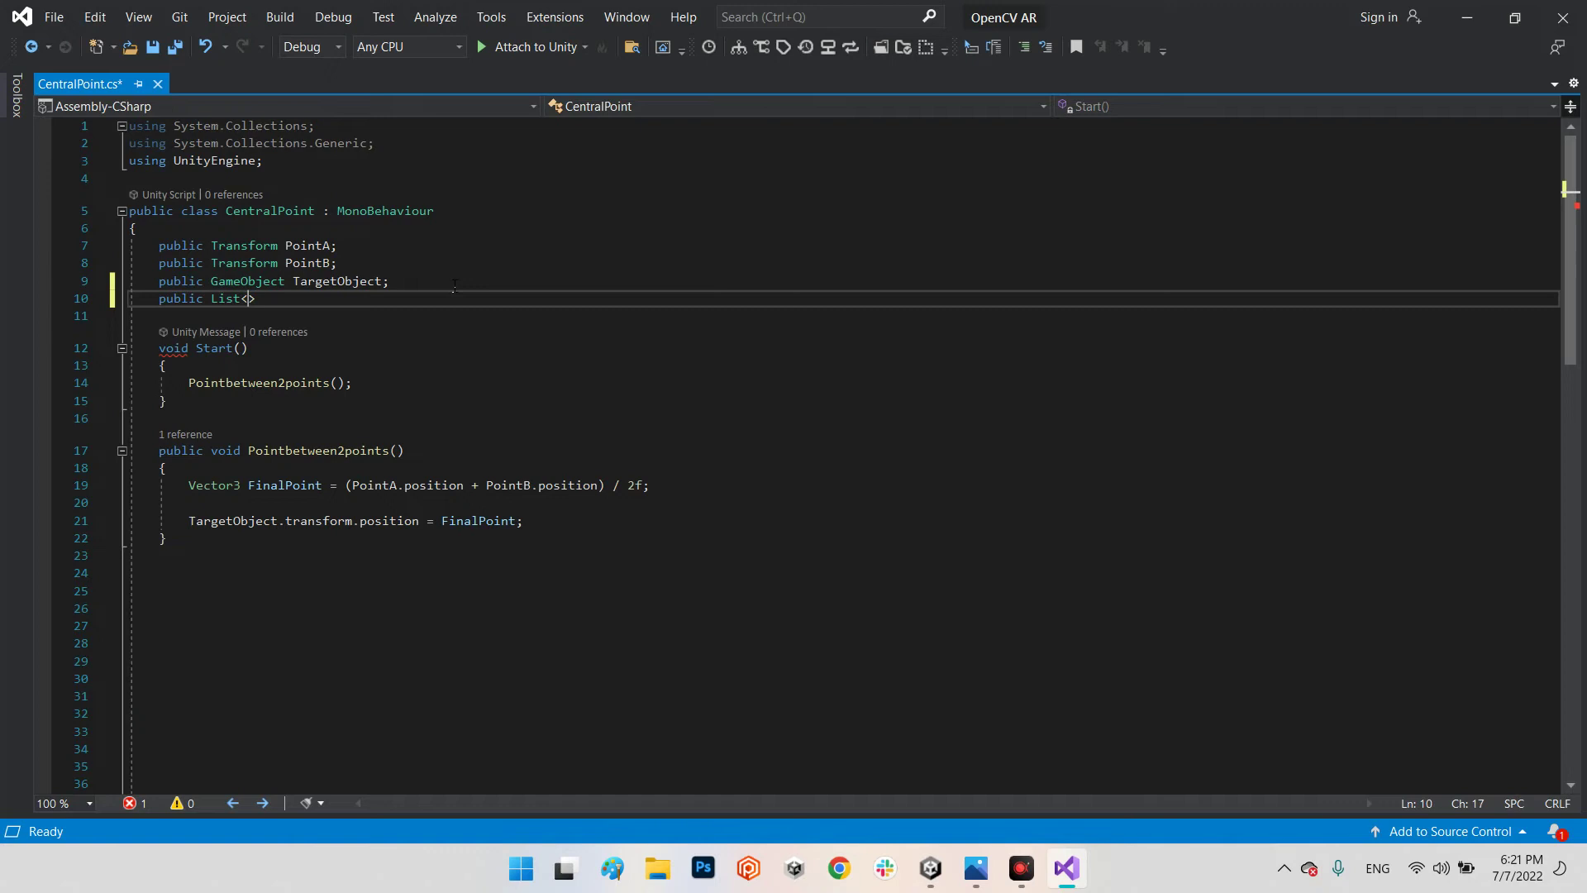
type("GameObject")
key("Right")
type("points;")
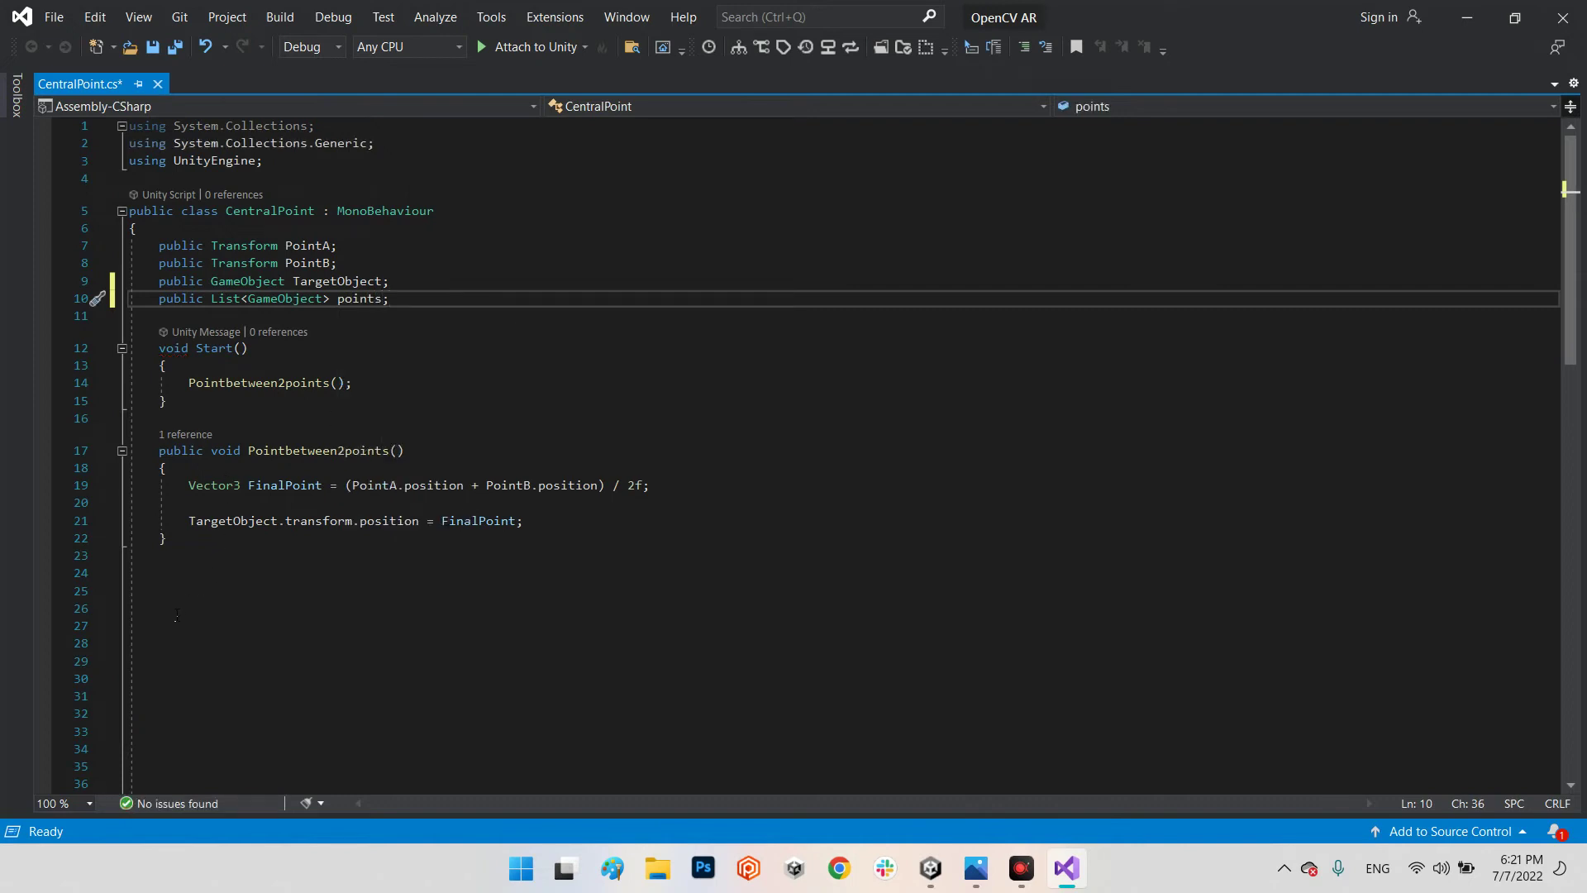
left_click(175, 638)
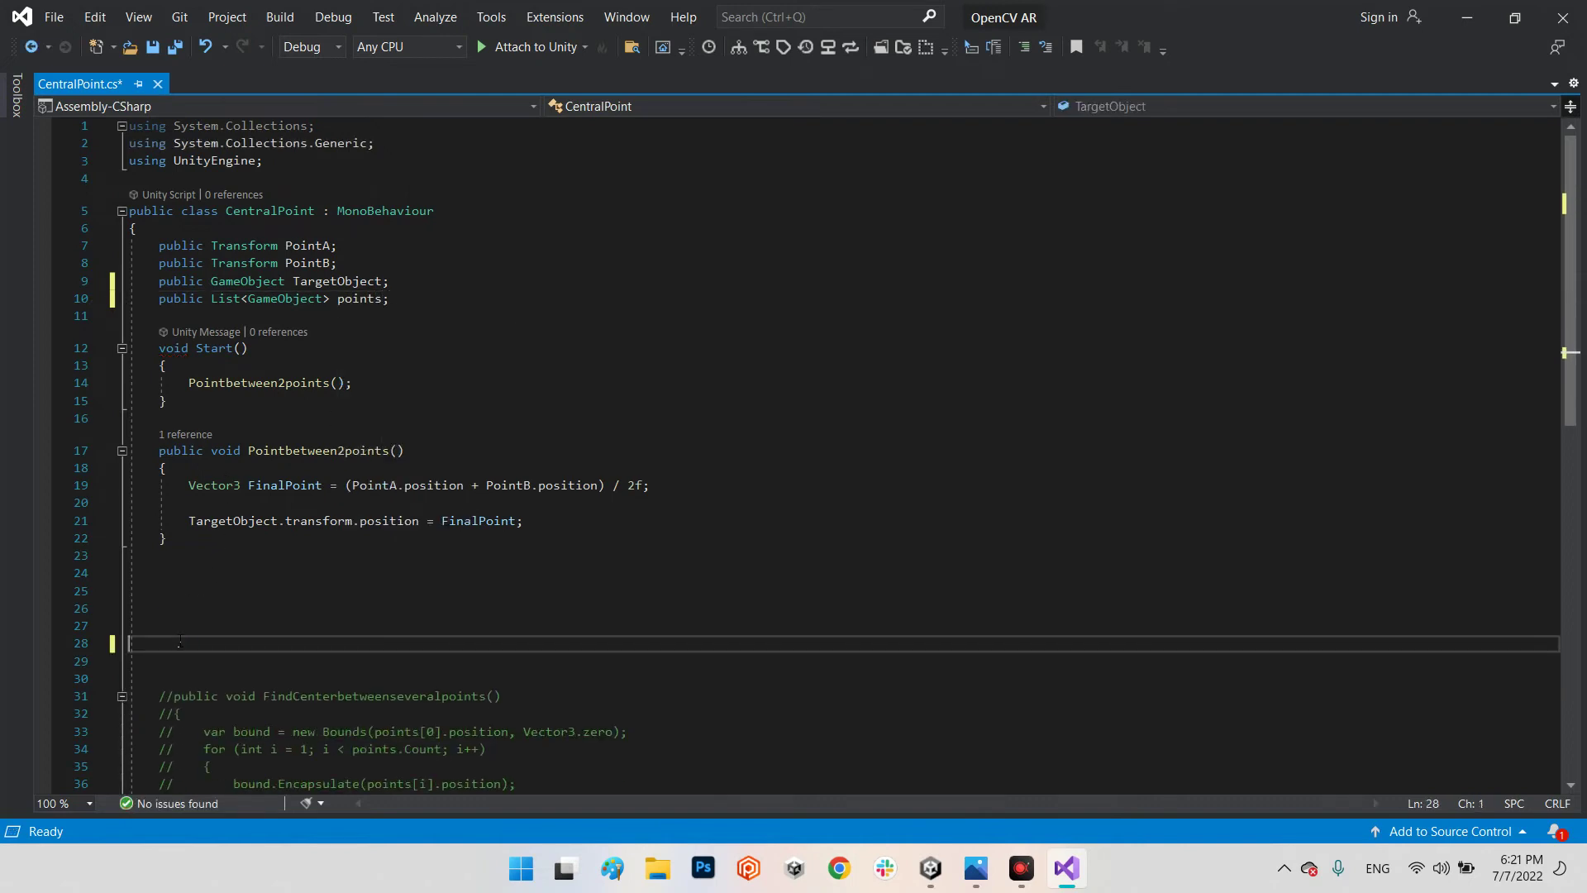
scroll(180, 642, "down", 3)
scroll(229, 592, "down", 2)
Step: Uncomment the FindCenterbetweenseveralpoints method and delete the blank lines above it
left_click_drag(230, 576, 130, 433)
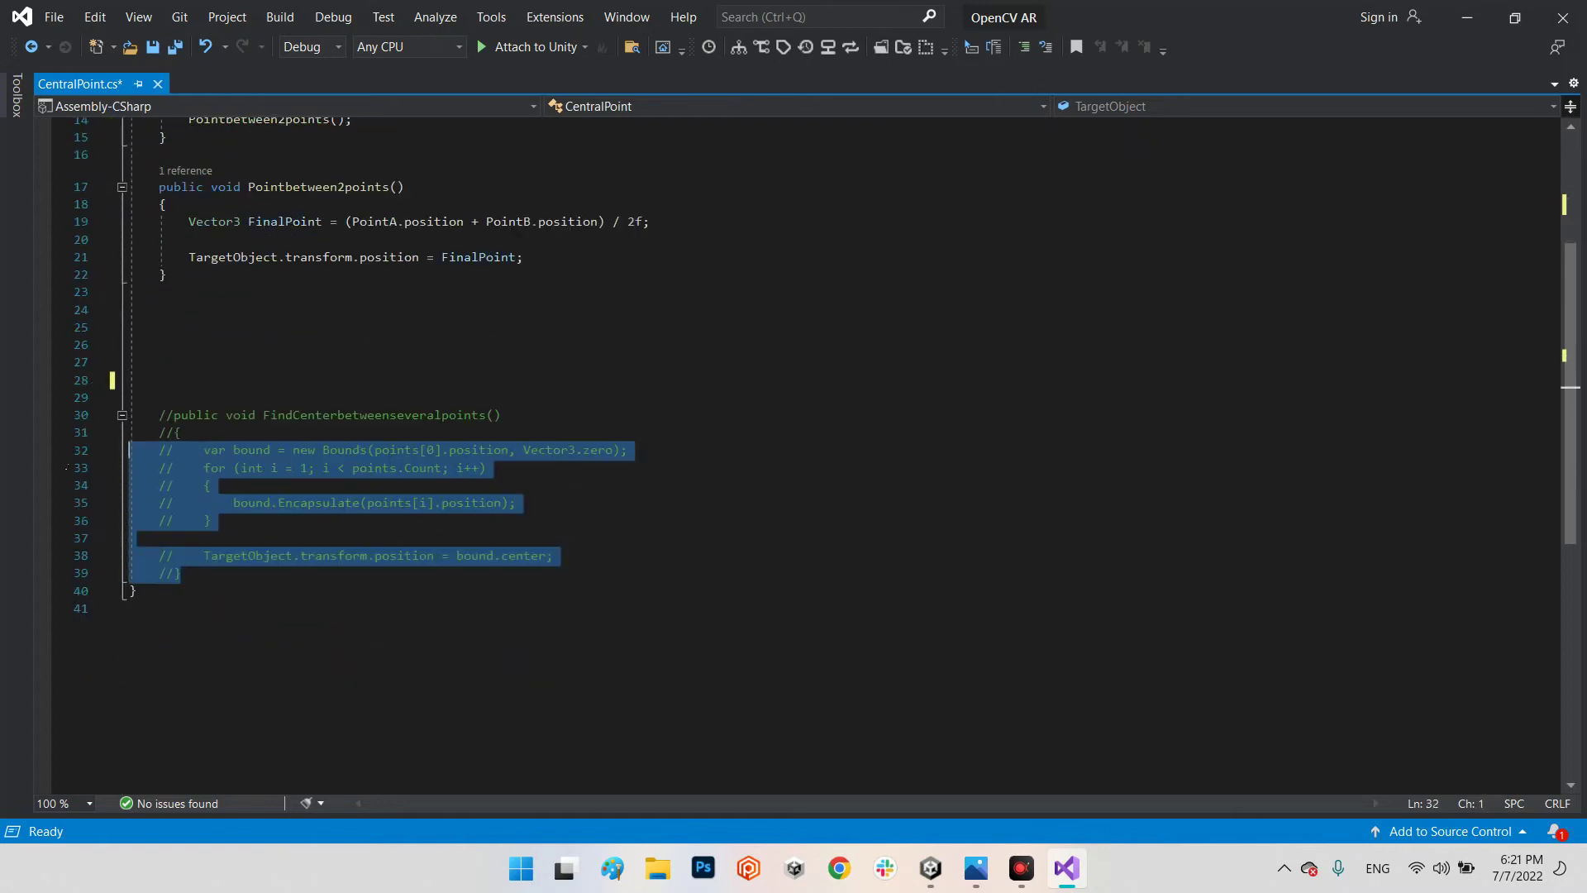
left_click_drag(184, 575, 135, 415)
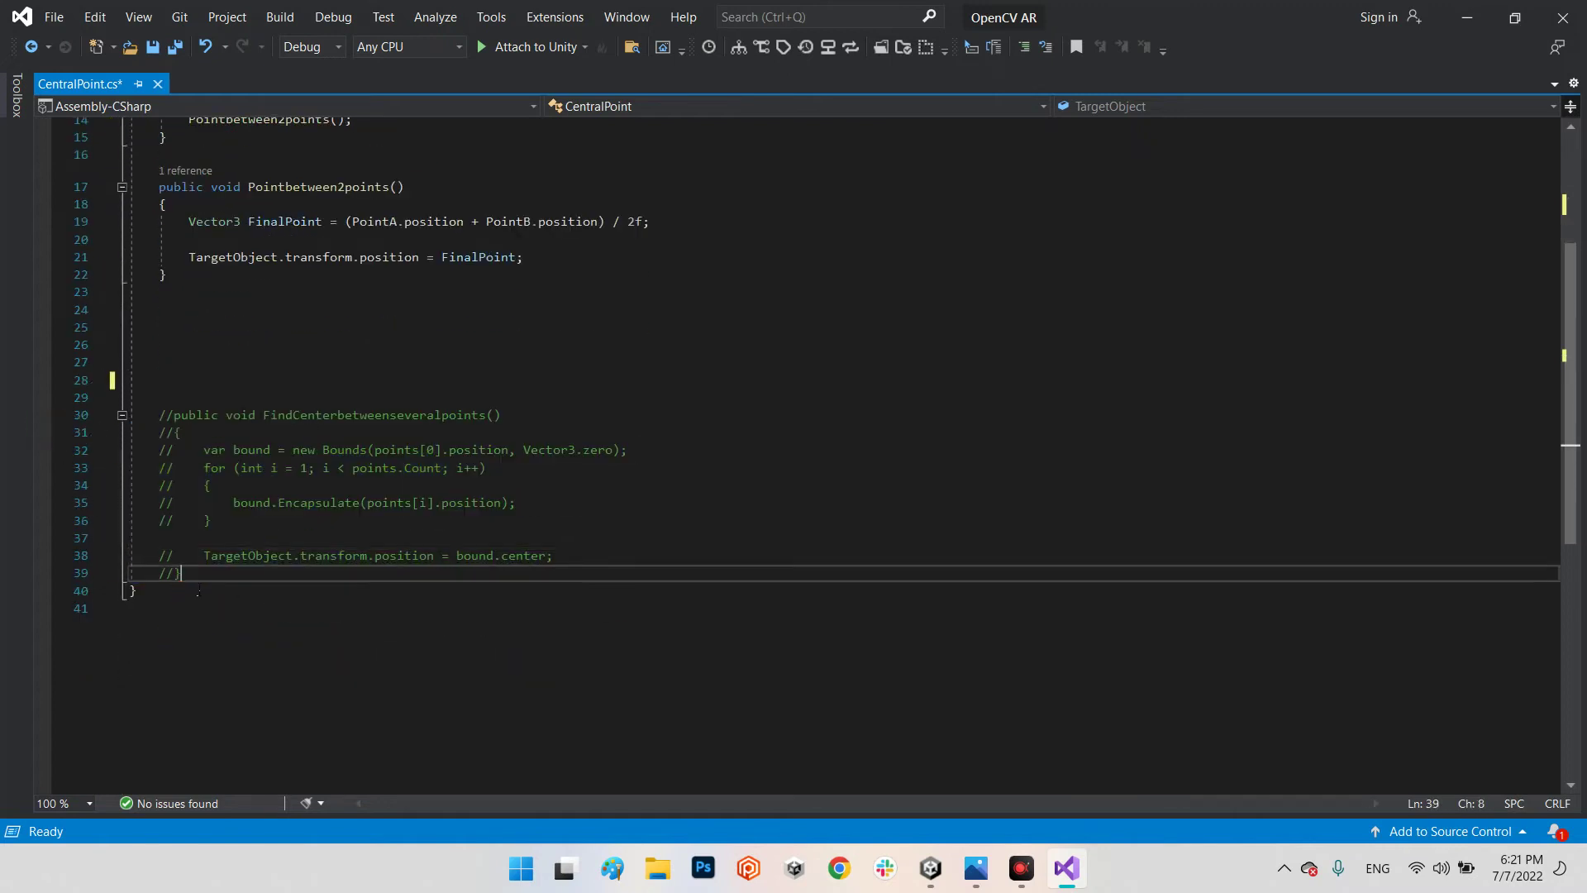
left_click(1045, 48)
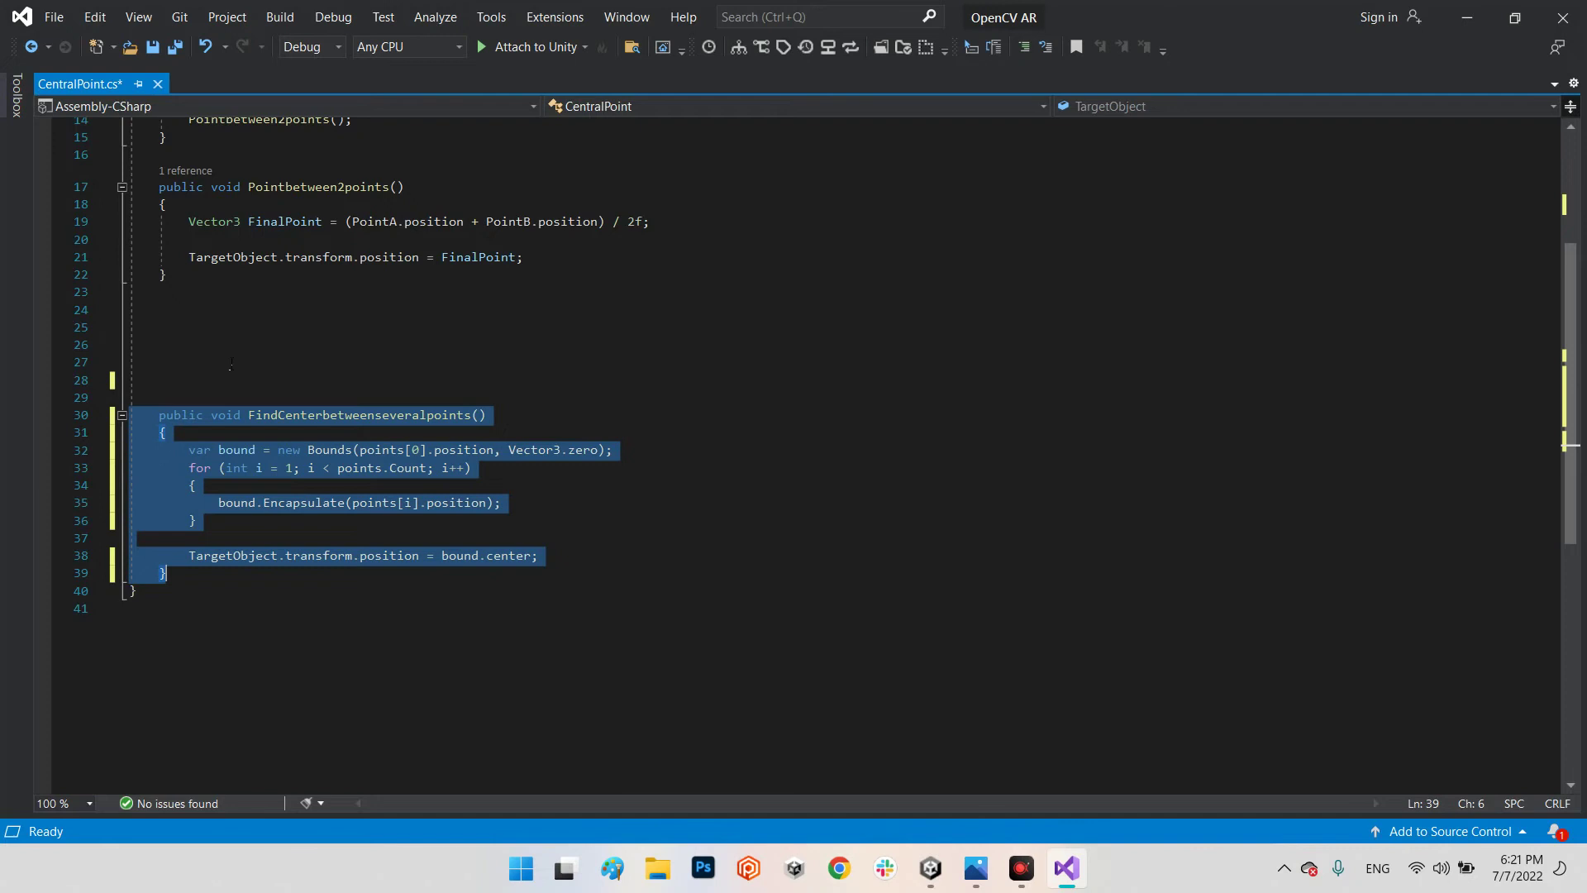
left_click(212, 361)
key("Delete")
key("Delete")
key("Delete")
left_click(310, 330)
key("Delete")
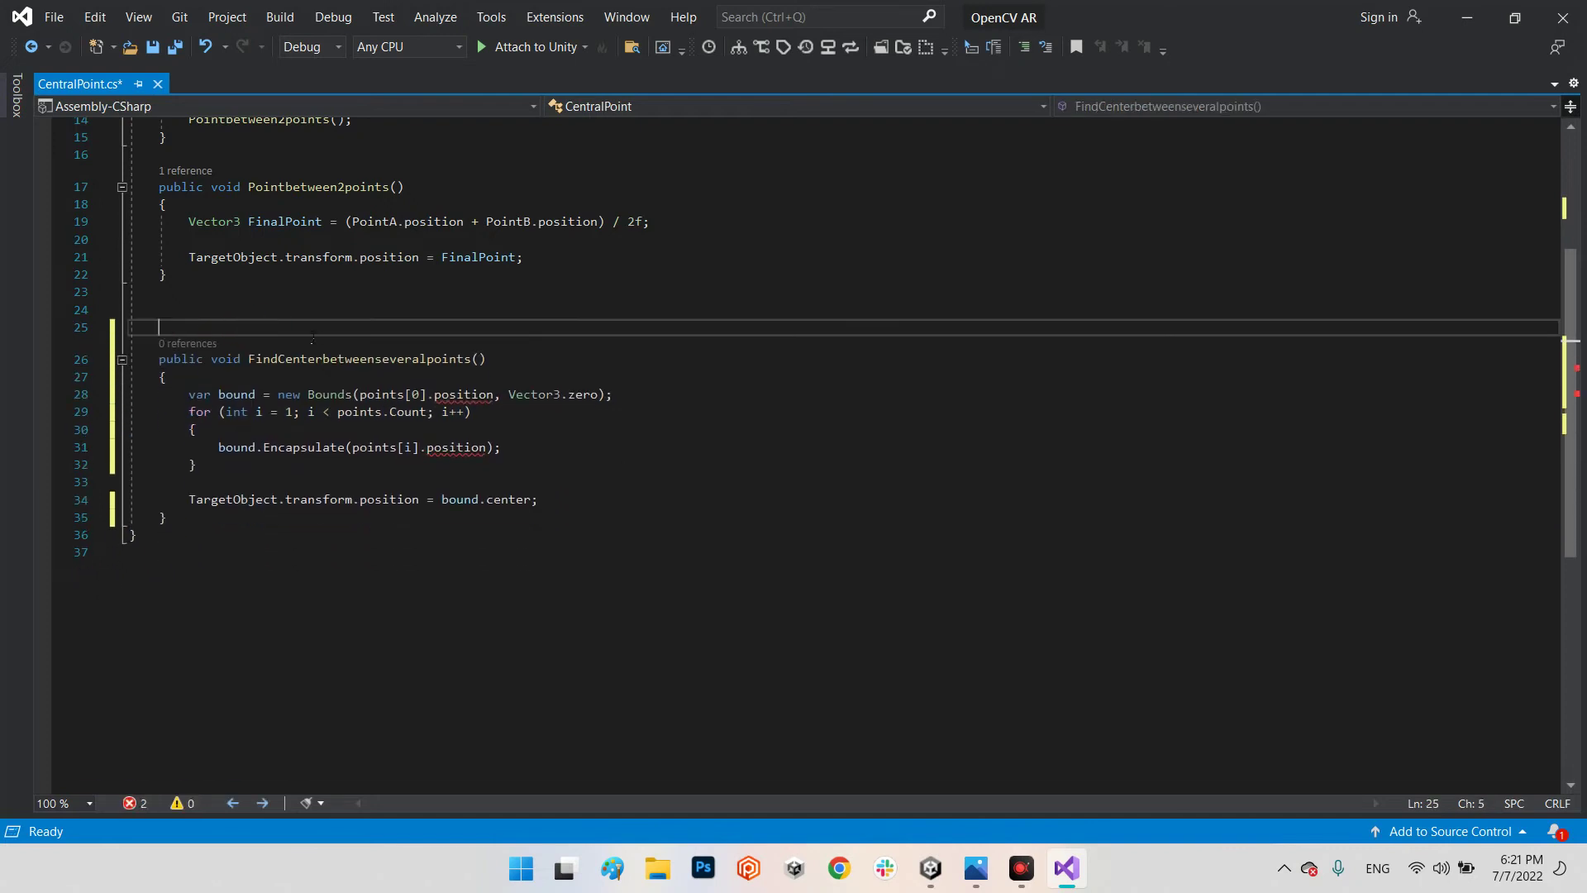
scroll(503, 358, "up", 3)
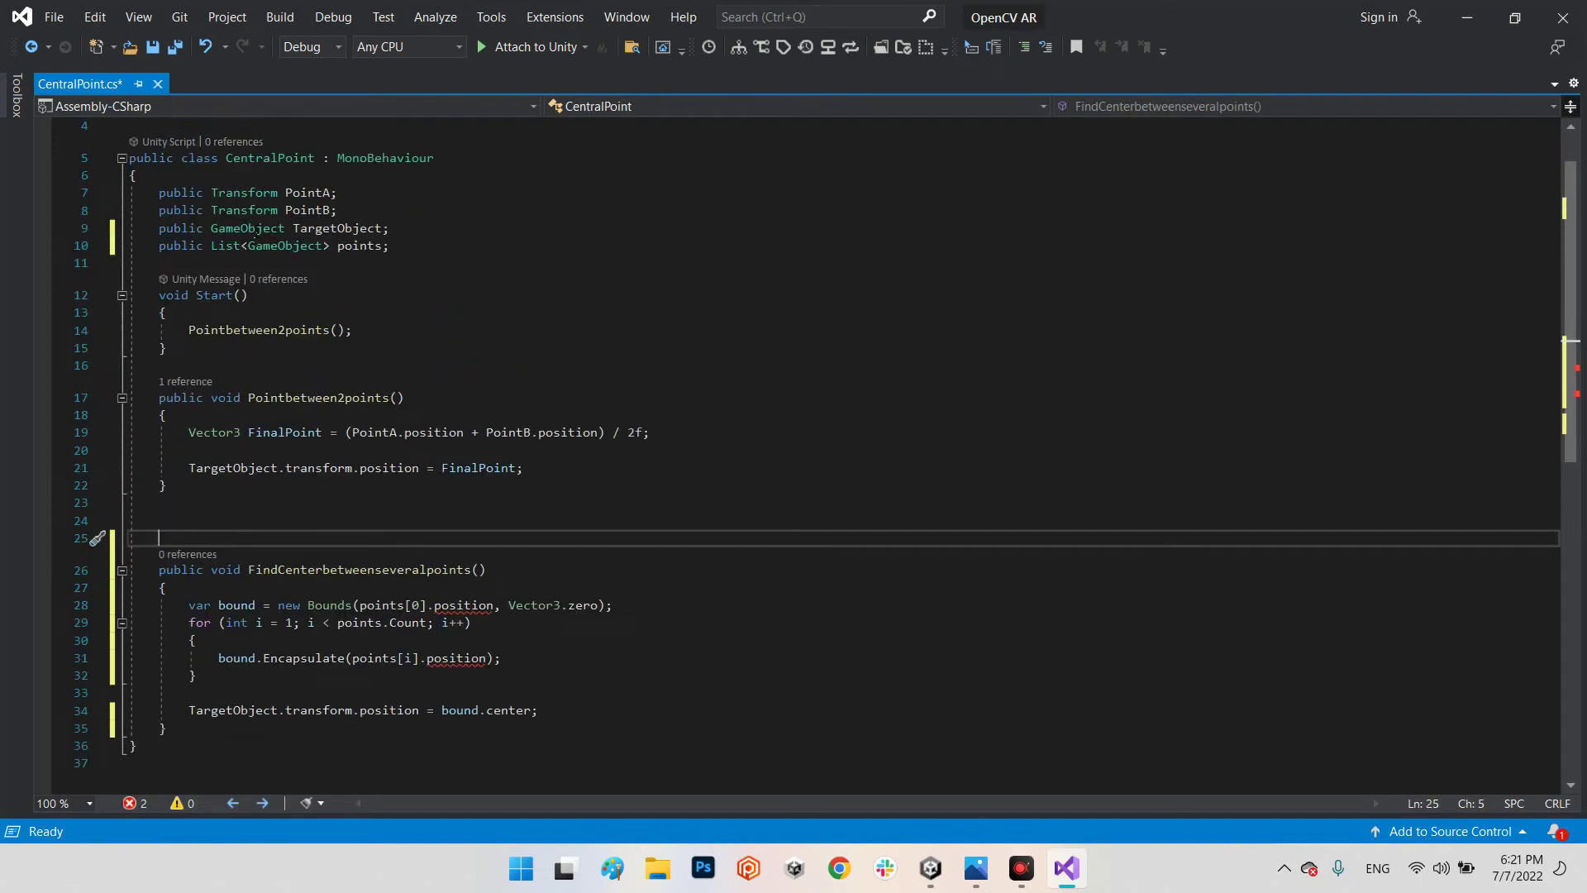
Step: Change the points list element type from GameObject to Transform
left_click(248, 210)
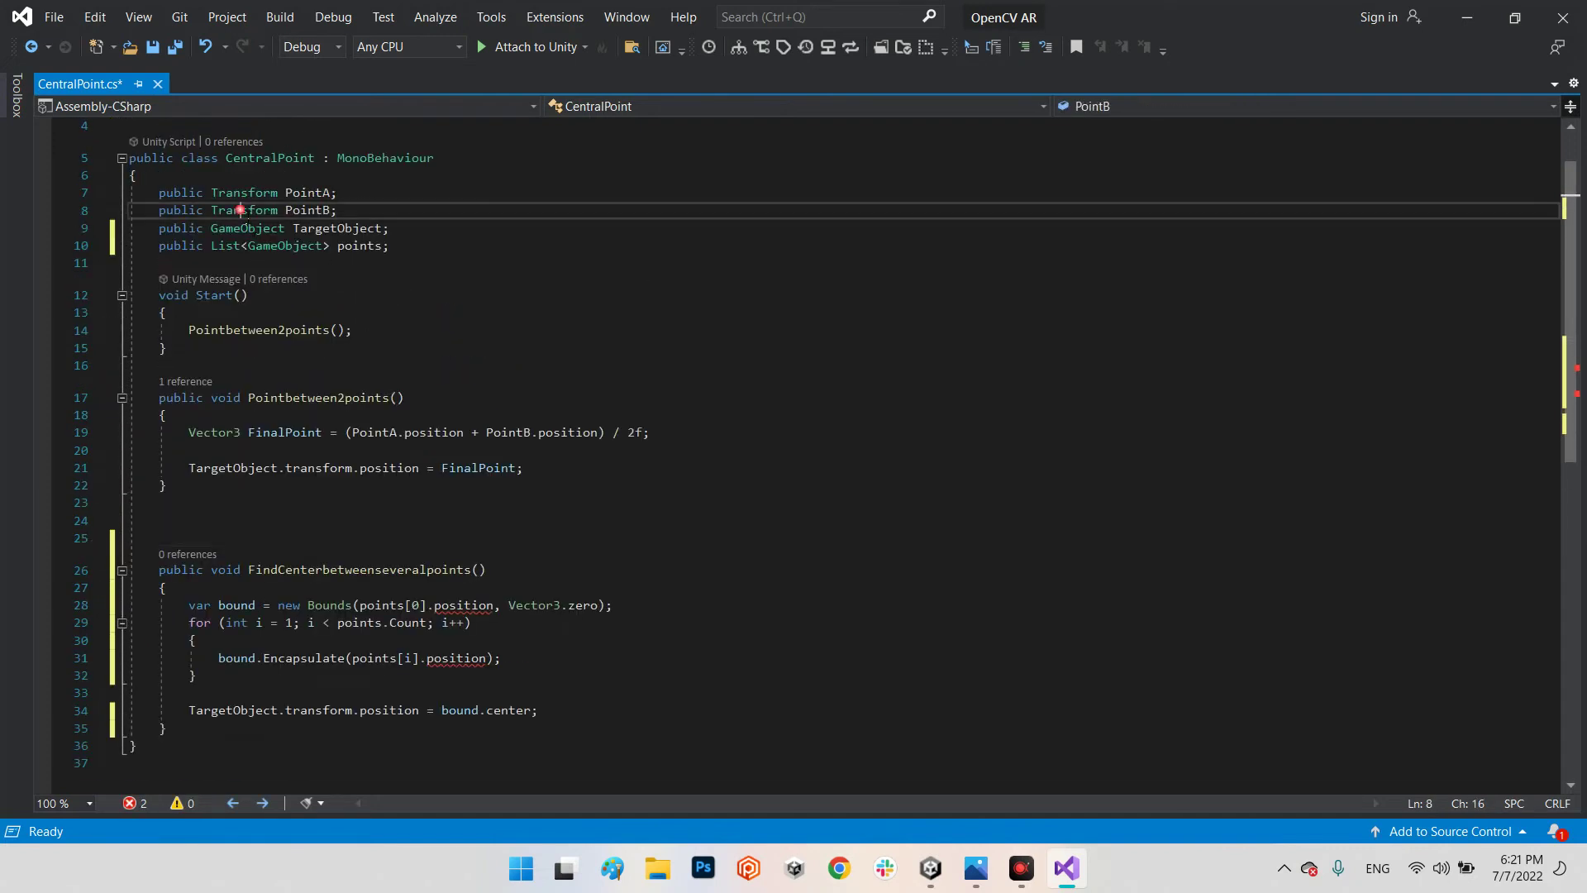
double_click(283, 246)
type("Transform")
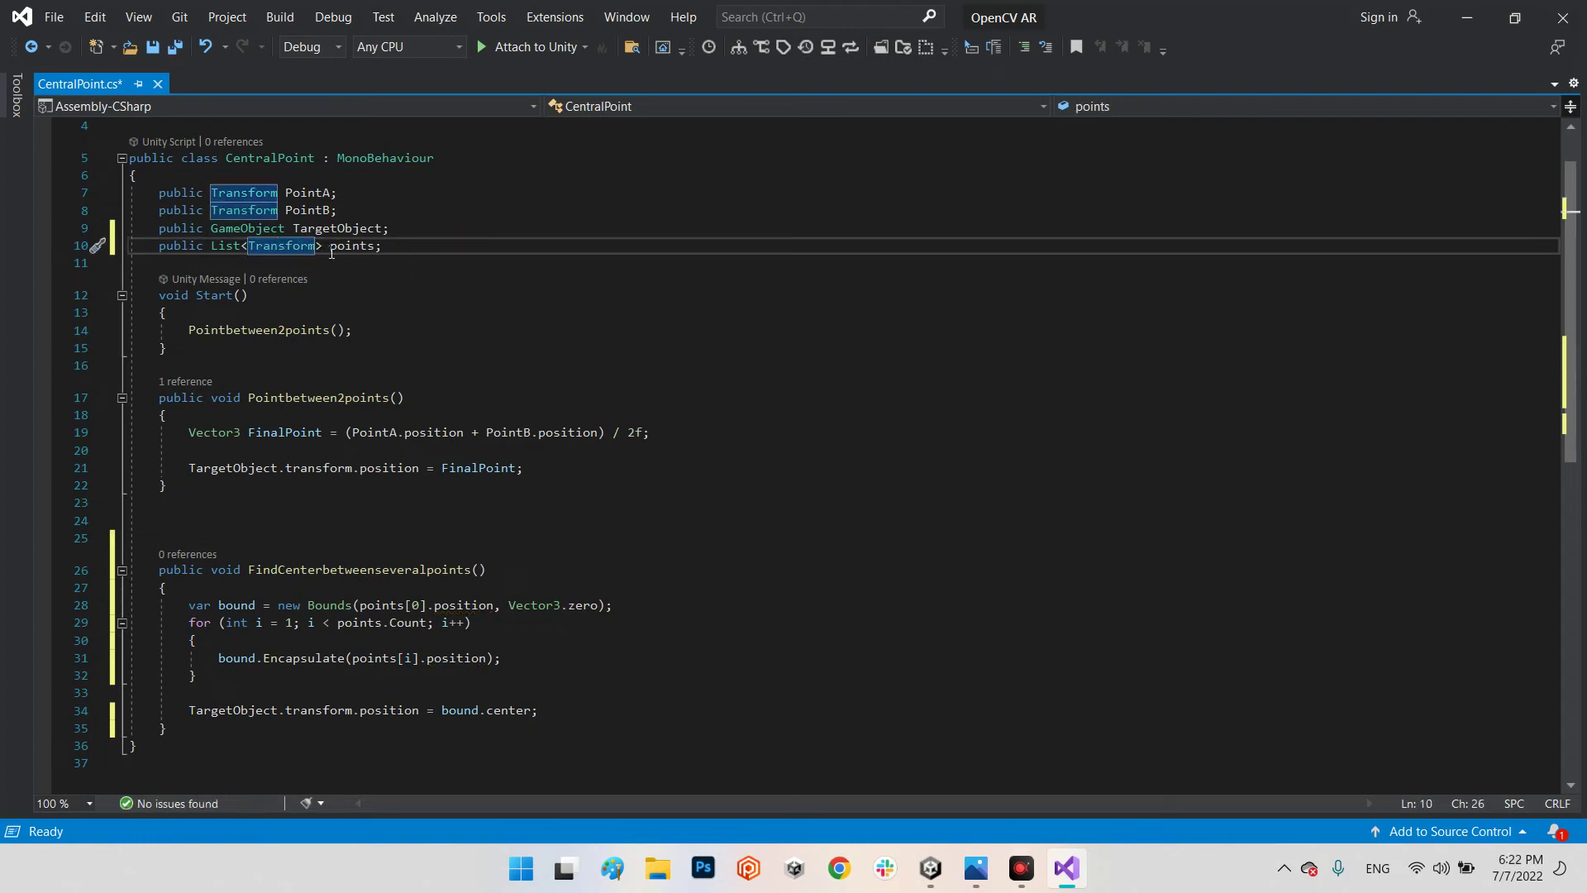
left_click(351, 248)
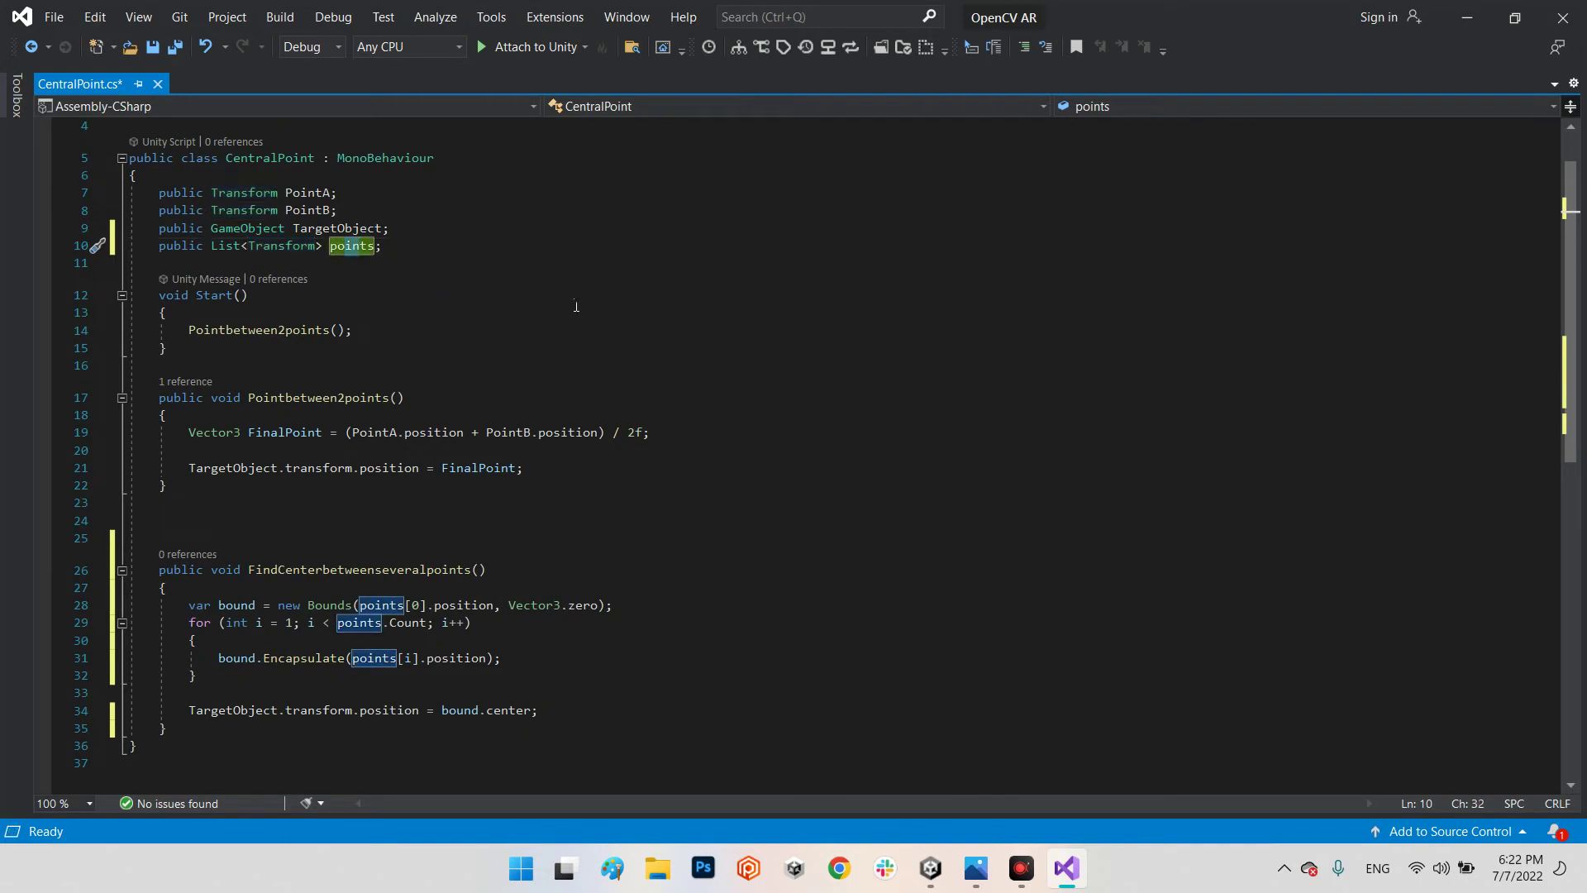
left_click(161, 541)
scroll(248, 545, "down", 2)
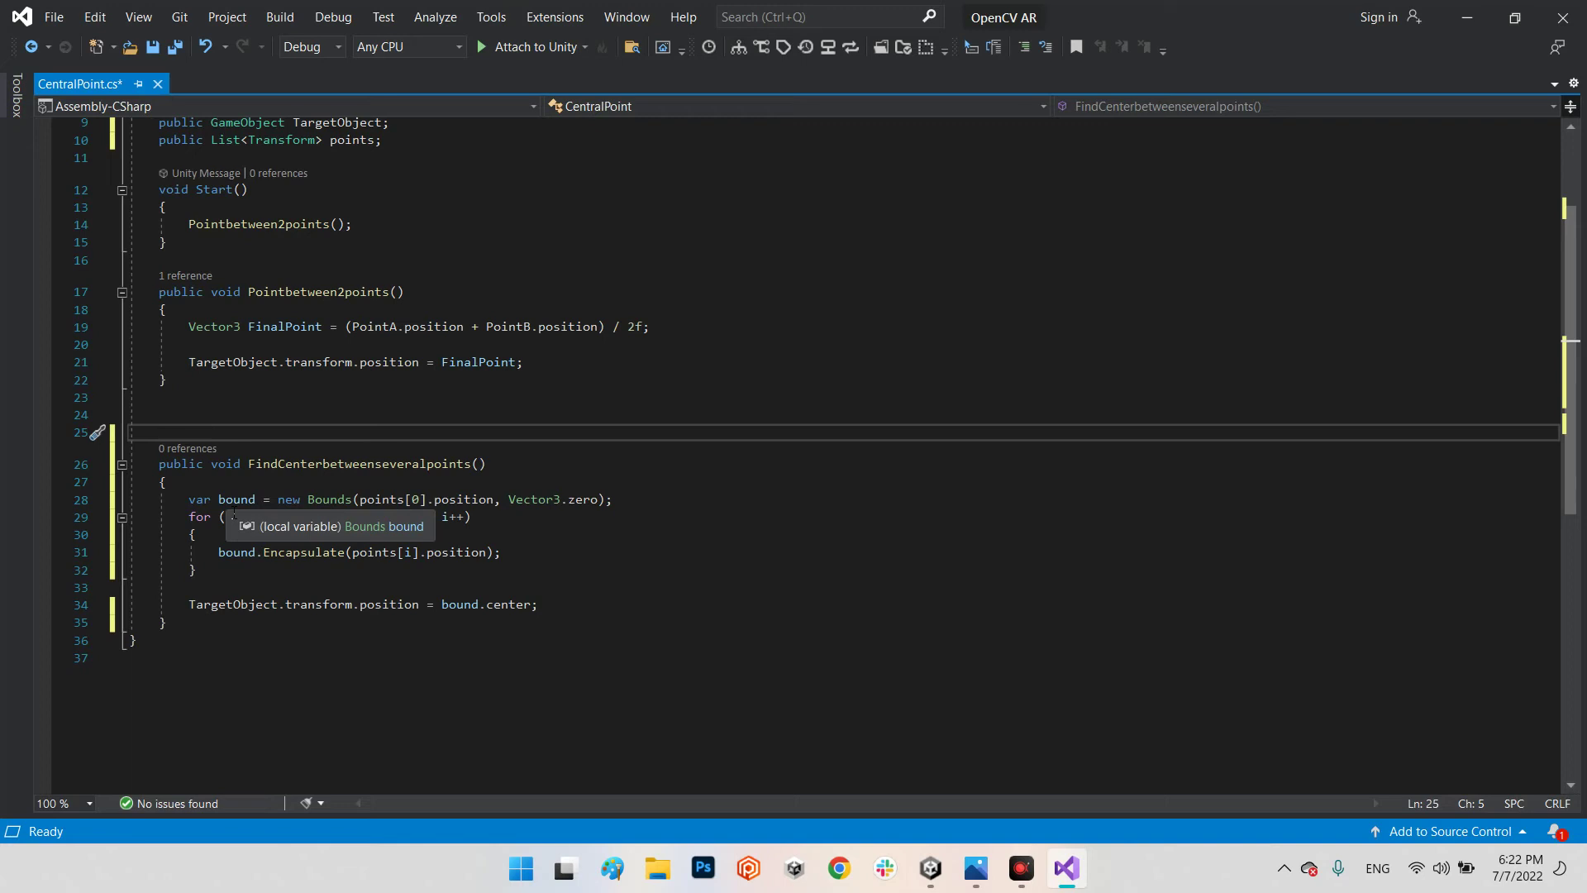
Step: Review the method's bound variable, encapsulation loop and bound-center position assignment
left_click(261, 498)
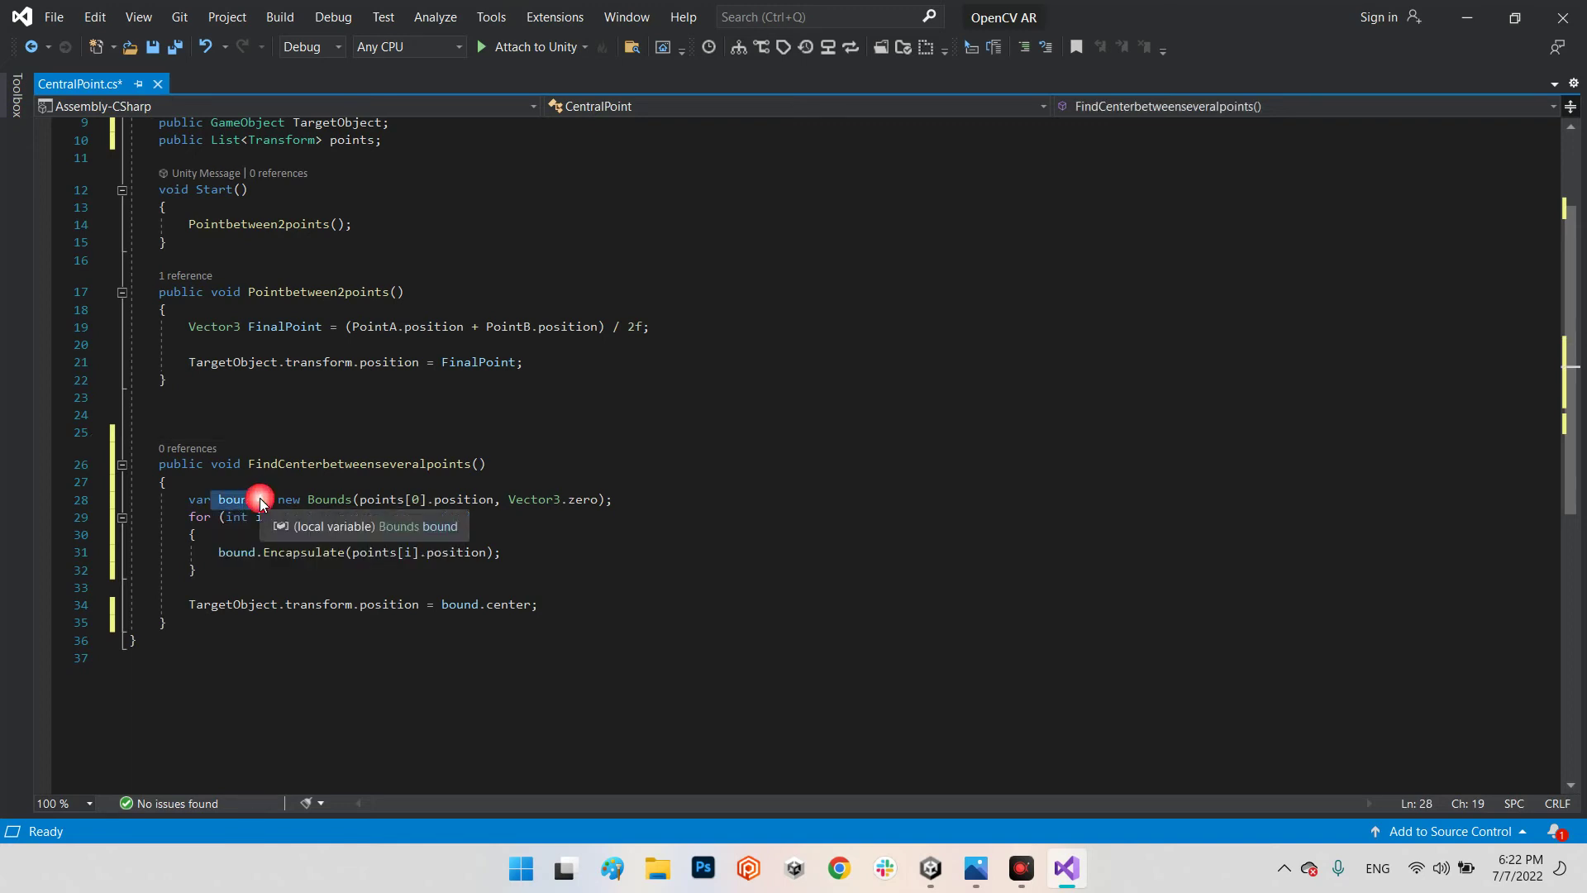
left_click_drag(235, 570, 189, 517)
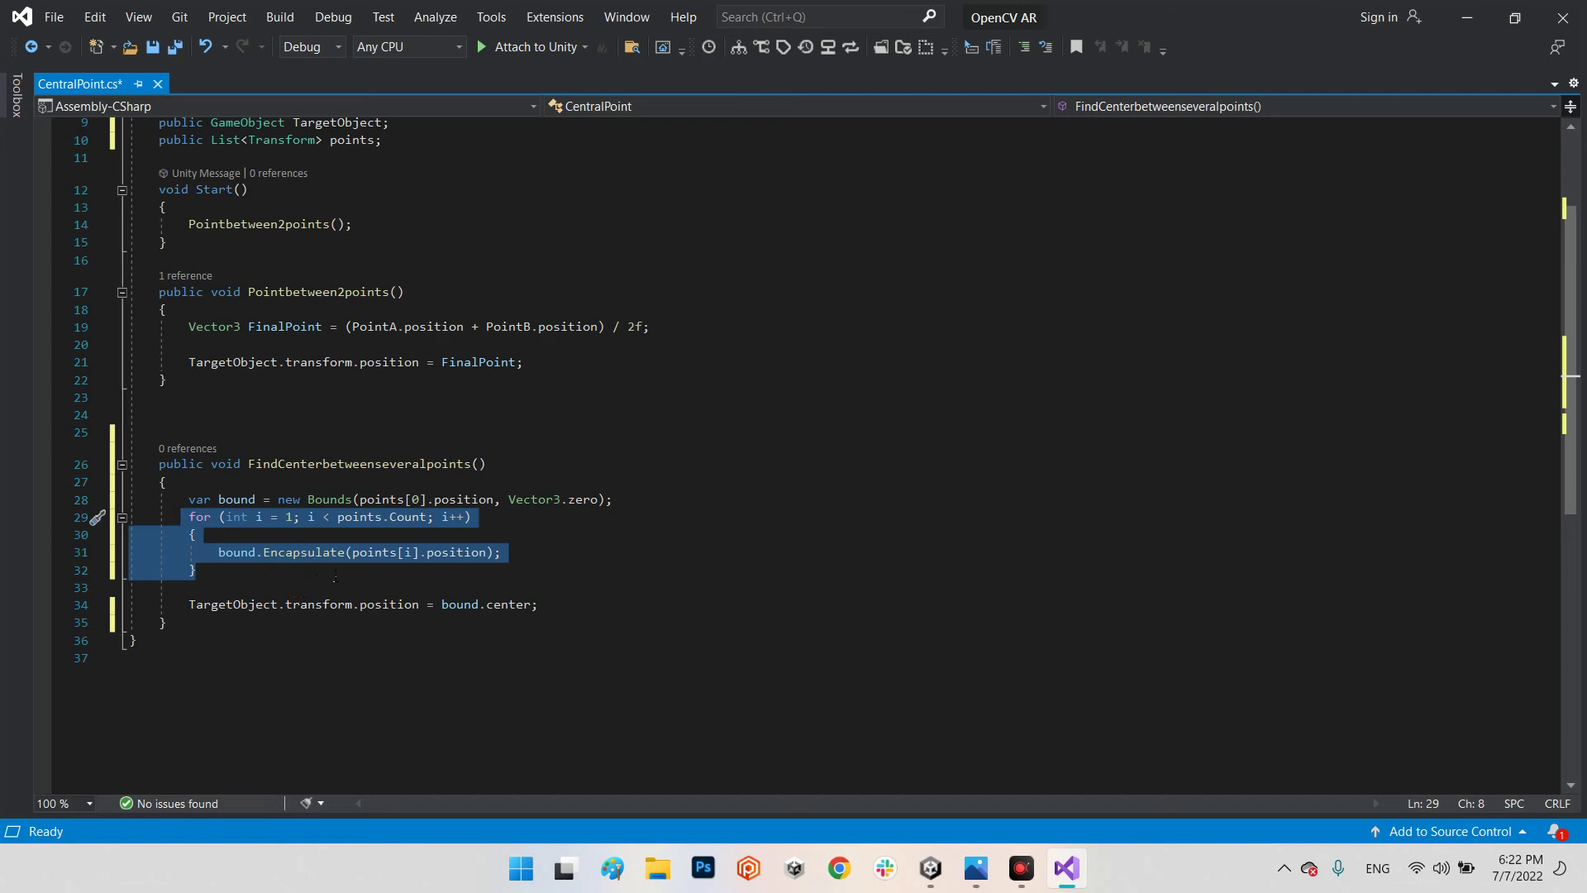
left_click_drag(419, 604, 189, 605)
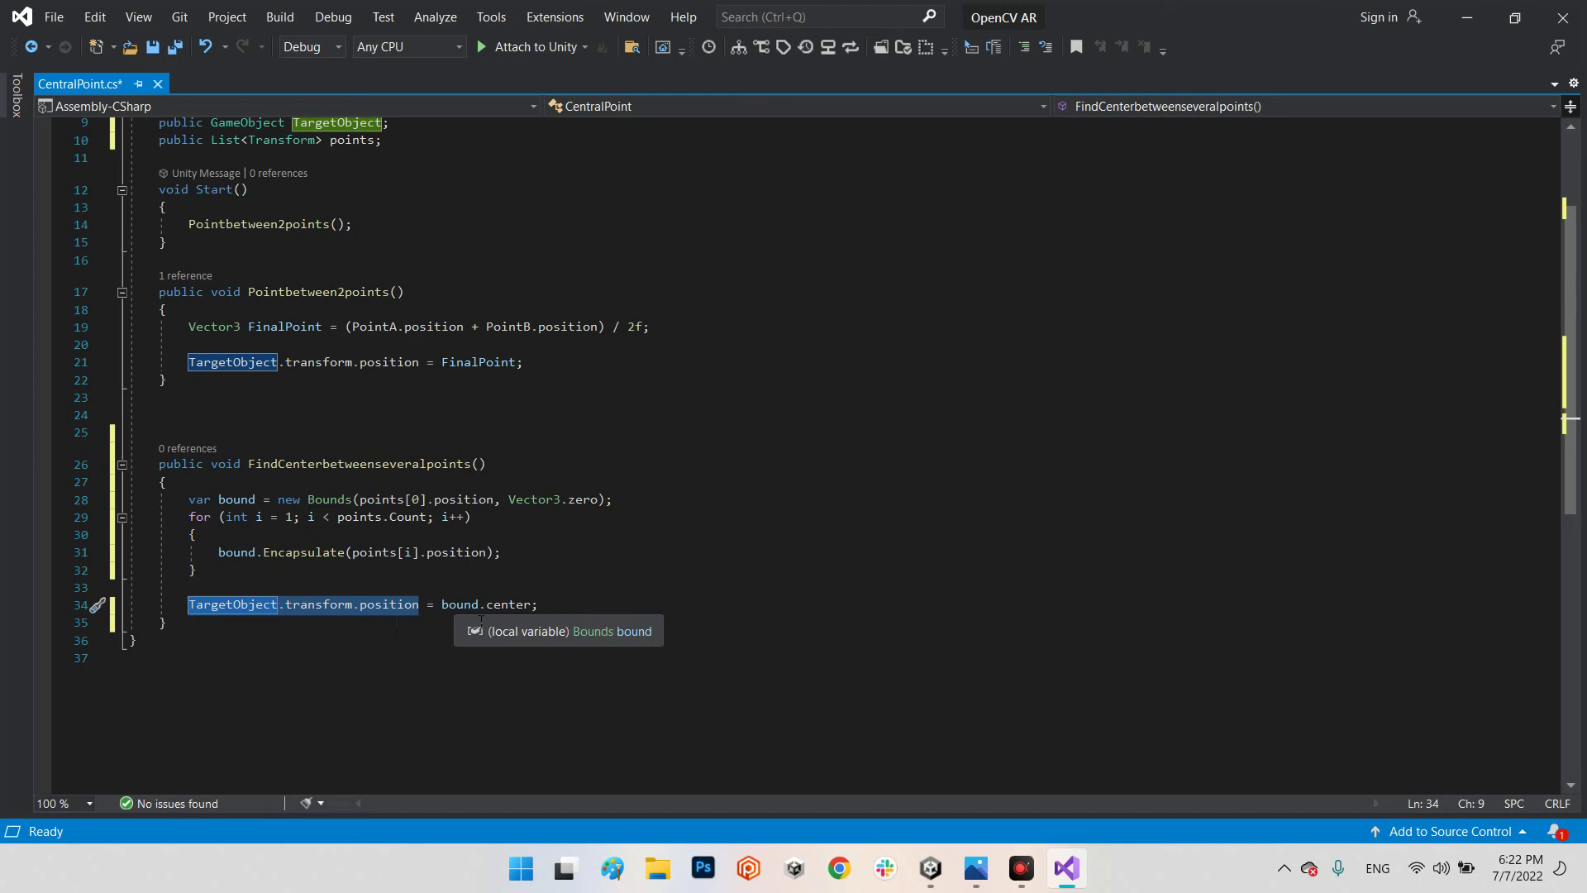
left_click(531, 606)
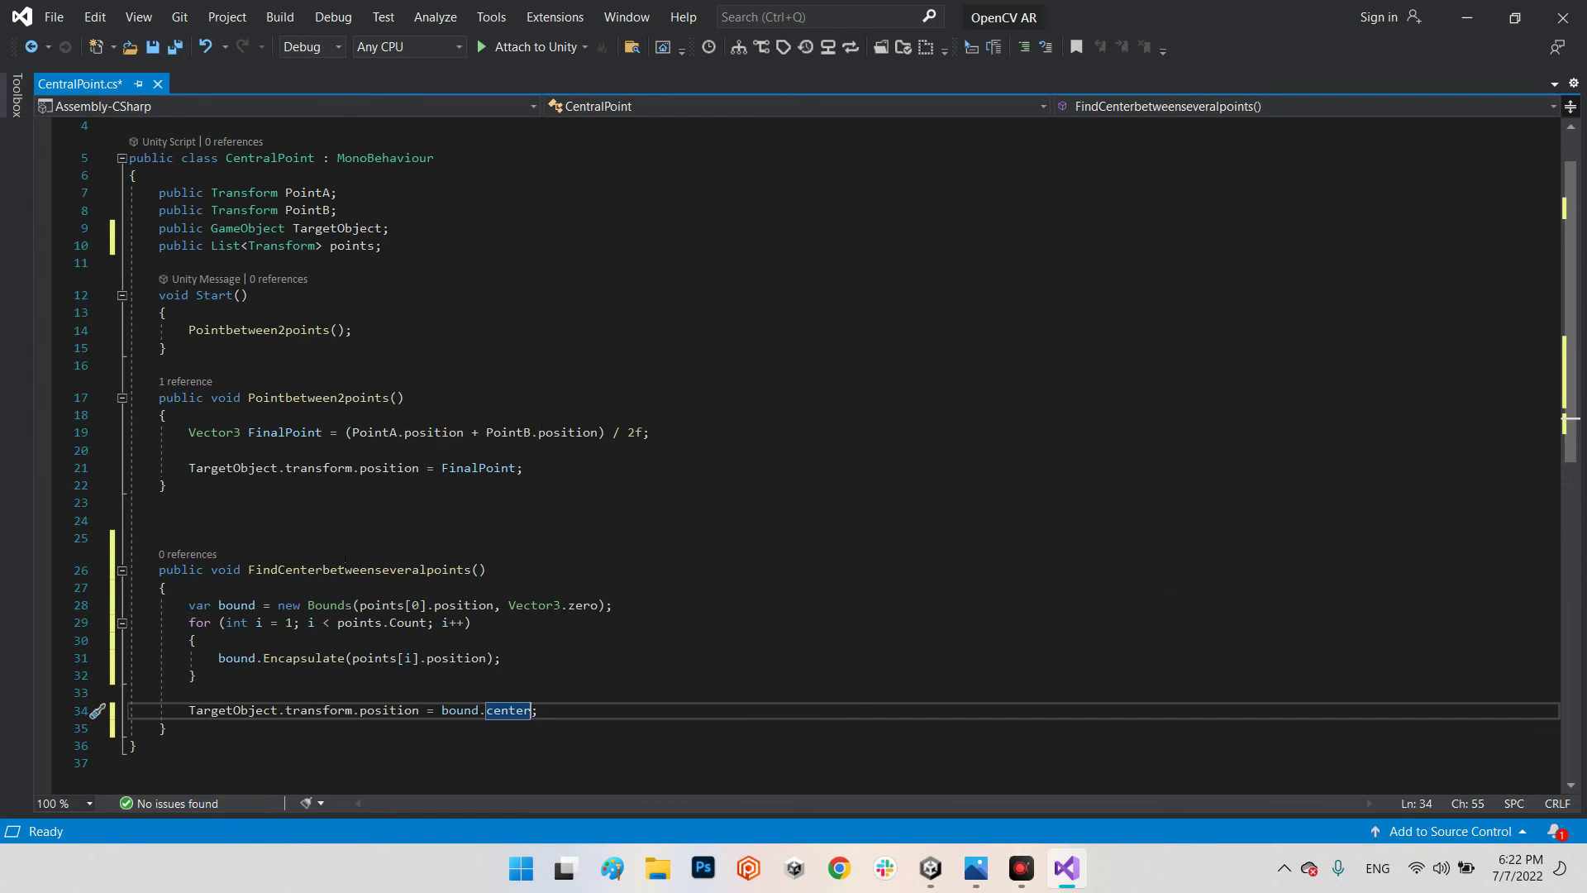
Step: Replace the Pointbetween2points call in Start with FindCenterbetweenseveralpoints and save the script
double_click(395, 569)
key("ctrl+c")
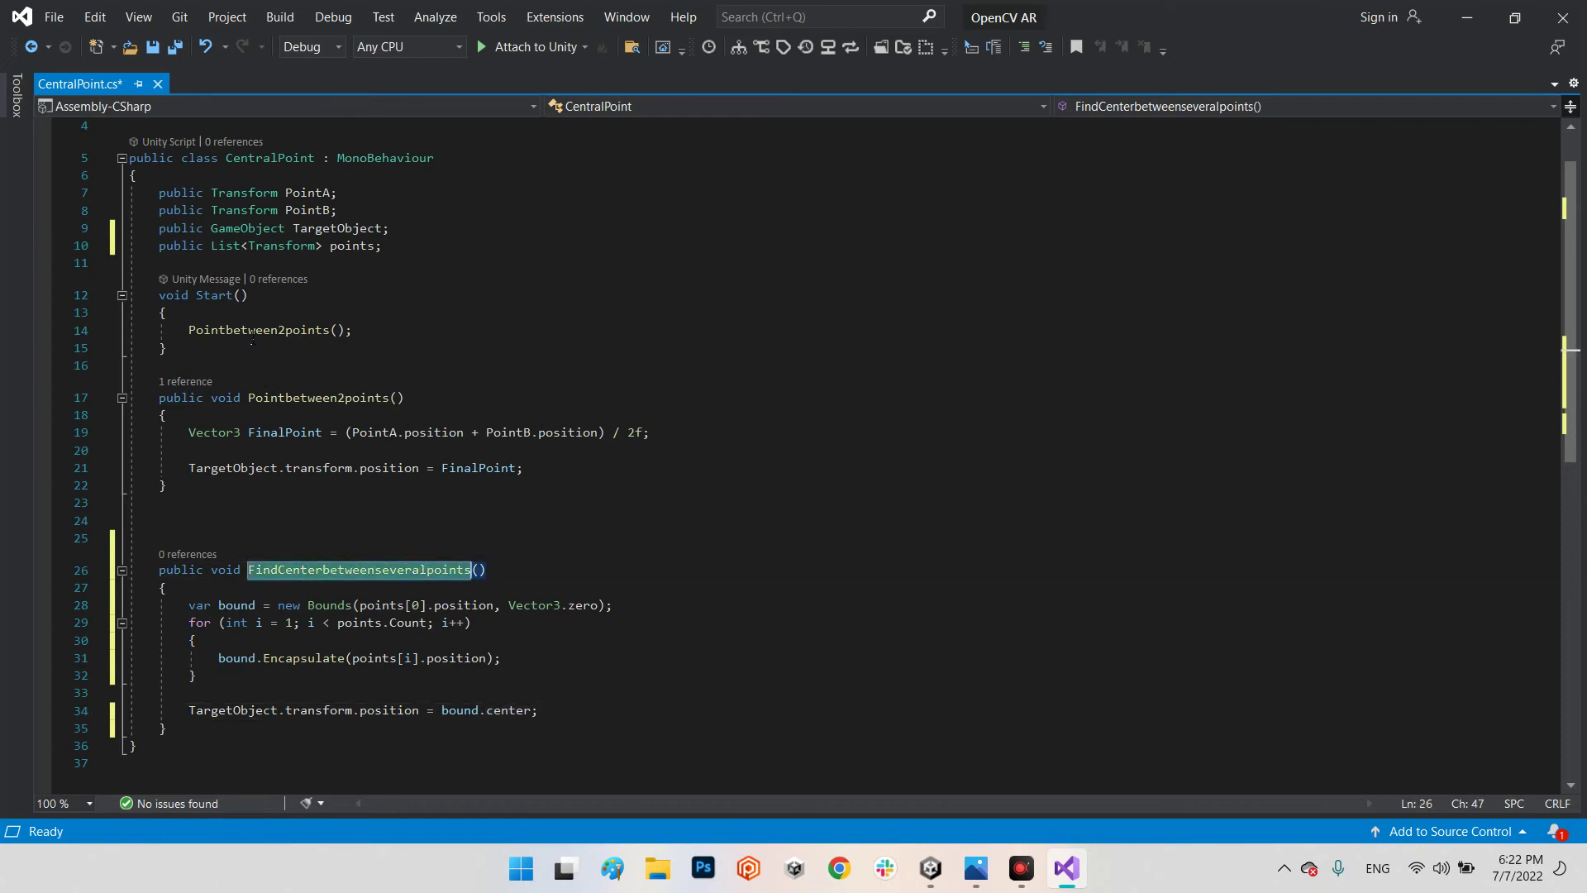
double_click(297, 332)
key("ctrl+v")
key("ctrl+s")
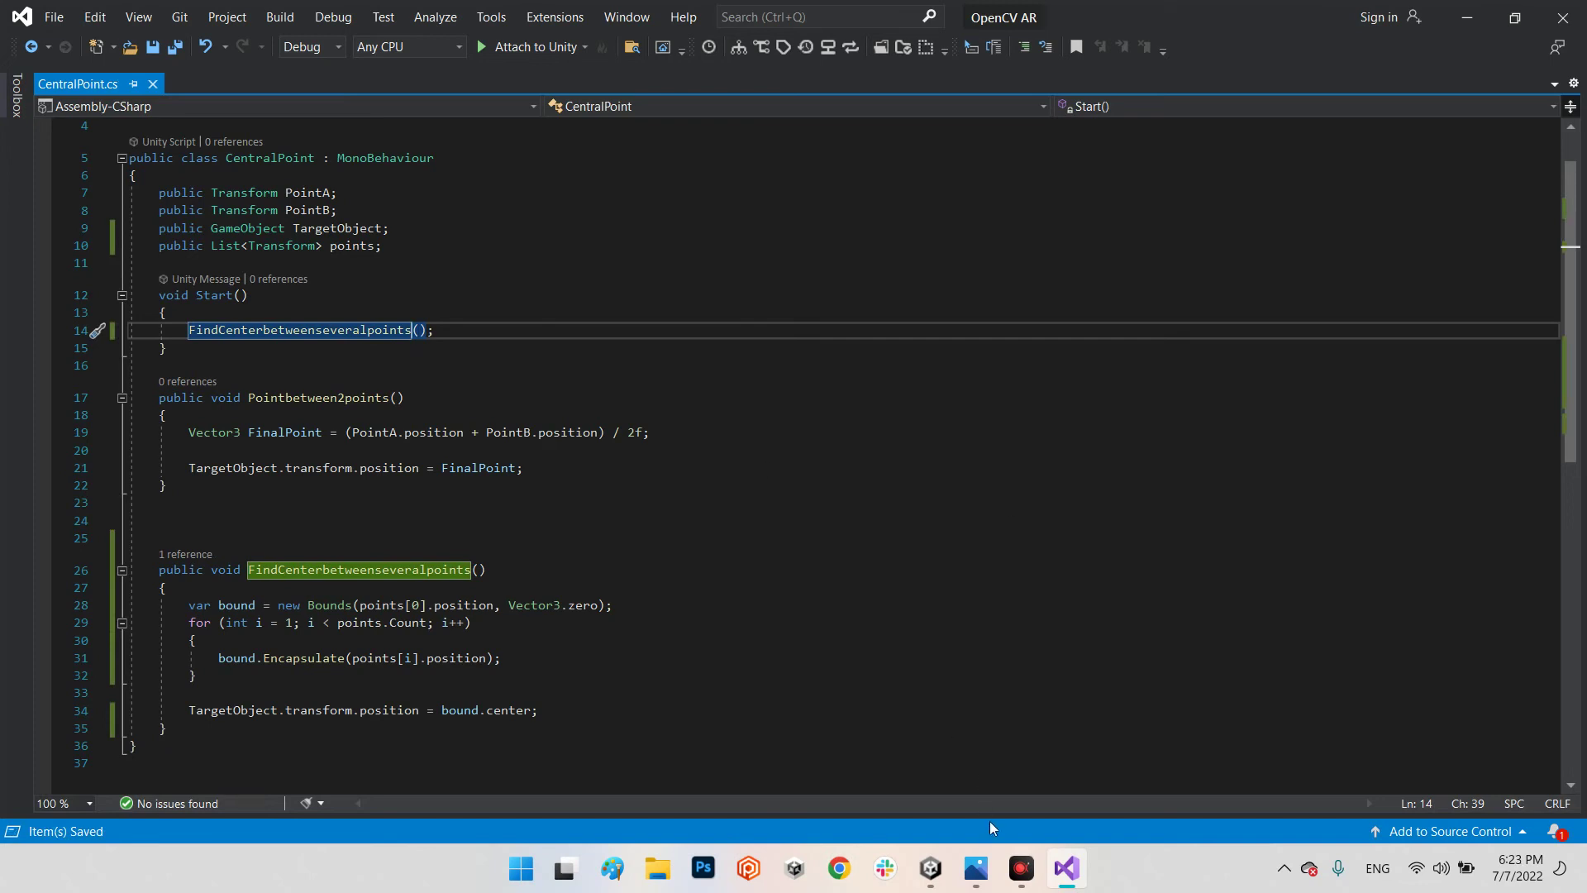
mouse_move(931, 868)
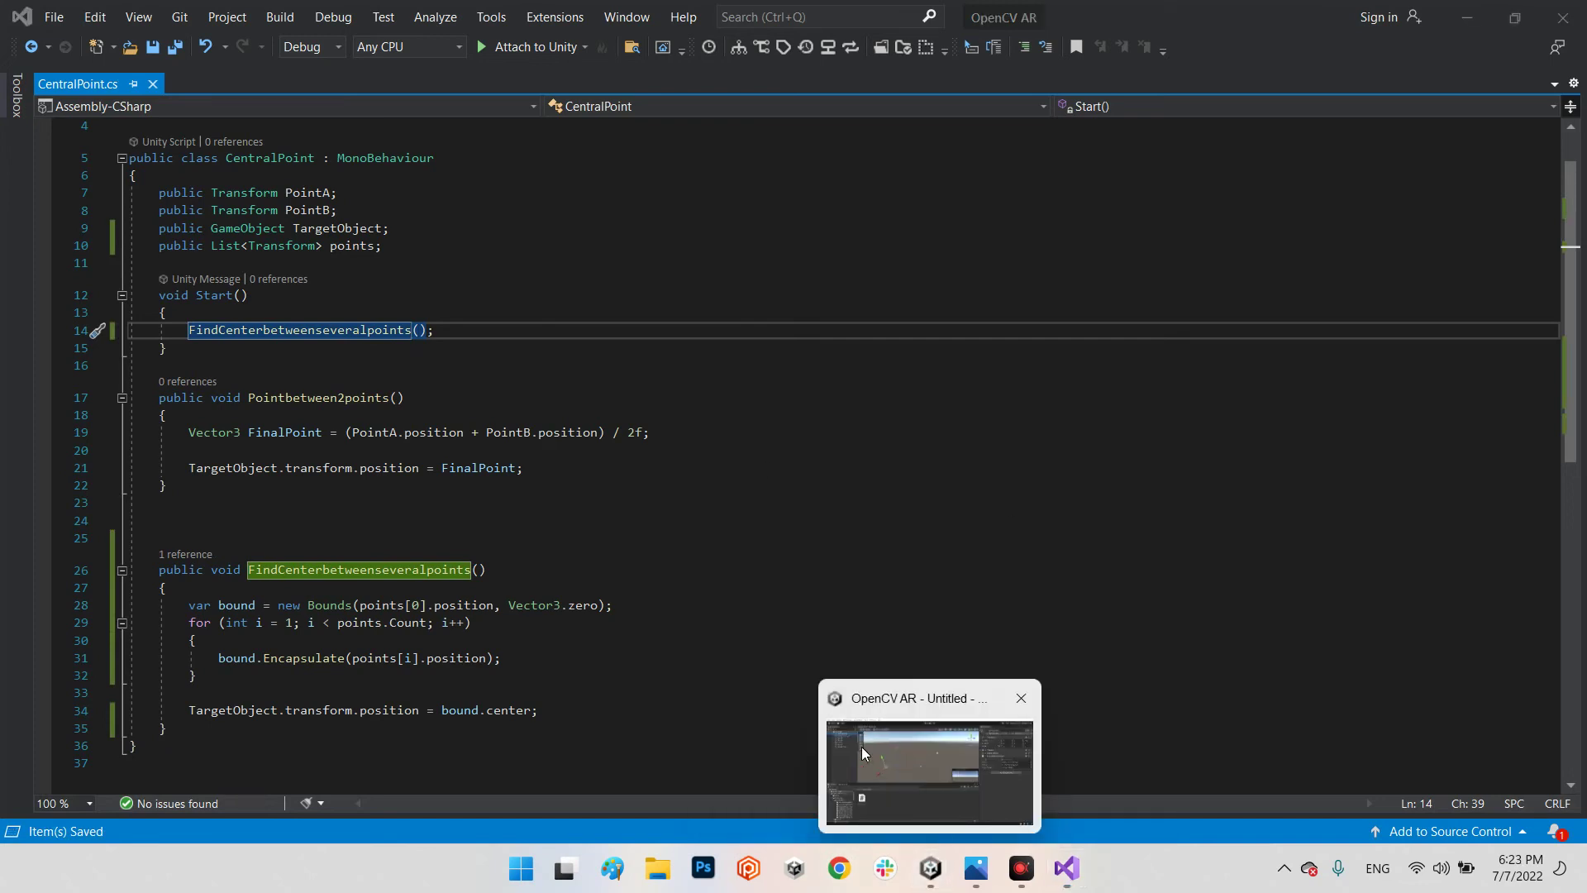
Step: Drag Point A, B, C and D into the Points list, then dismiss the save-scene prompt
left_click(862, 747)
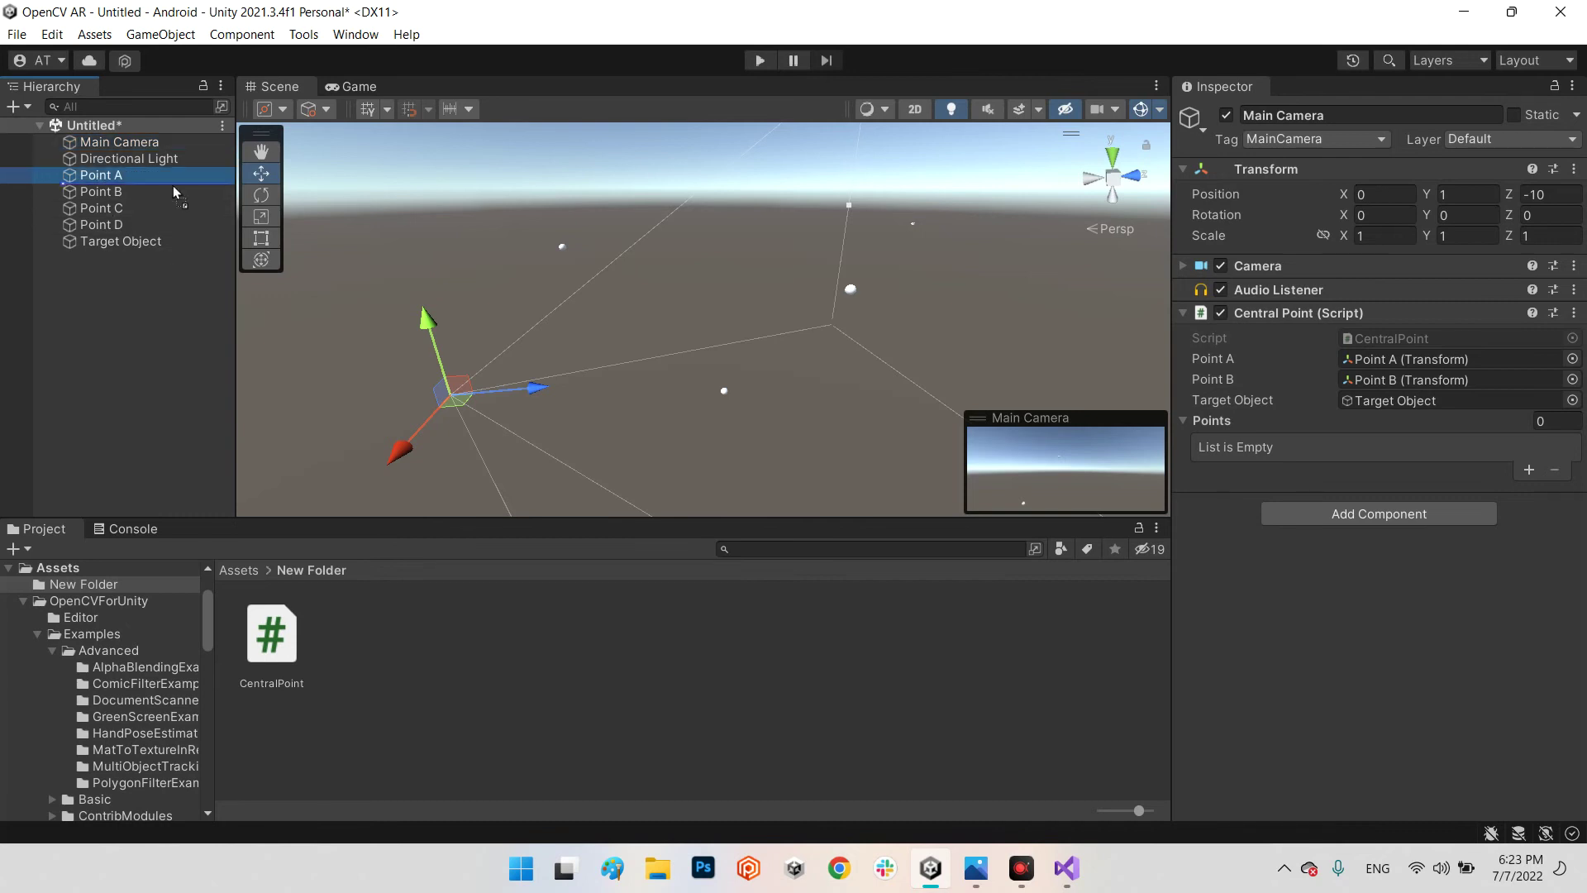
left_click_drag(100, 175, 1240, 440)
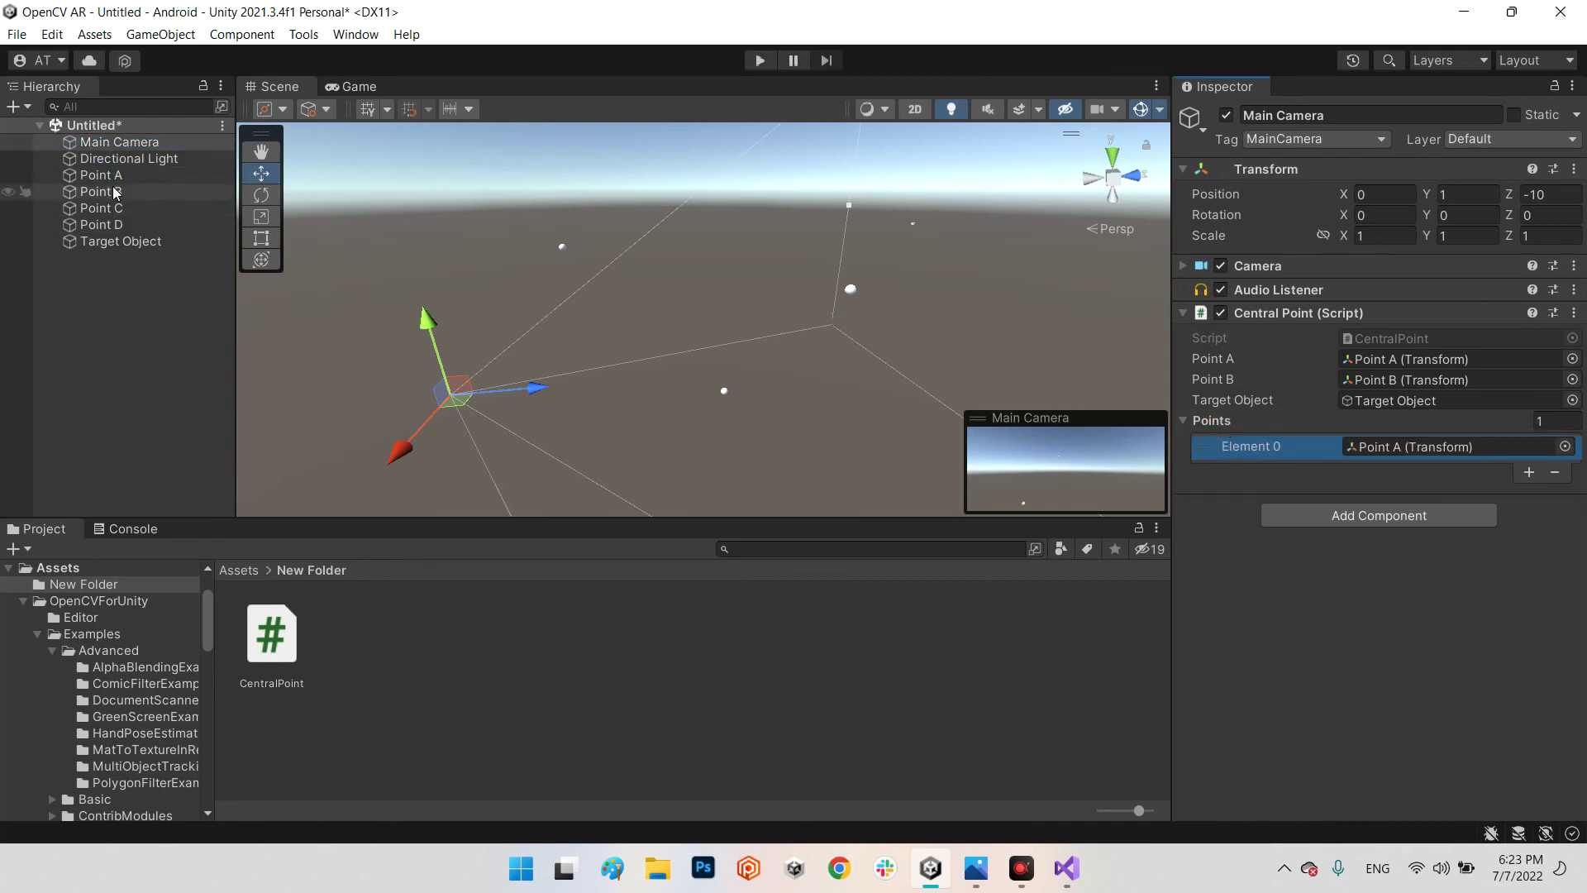
left_click_drag(99, 192, 1206, 425)
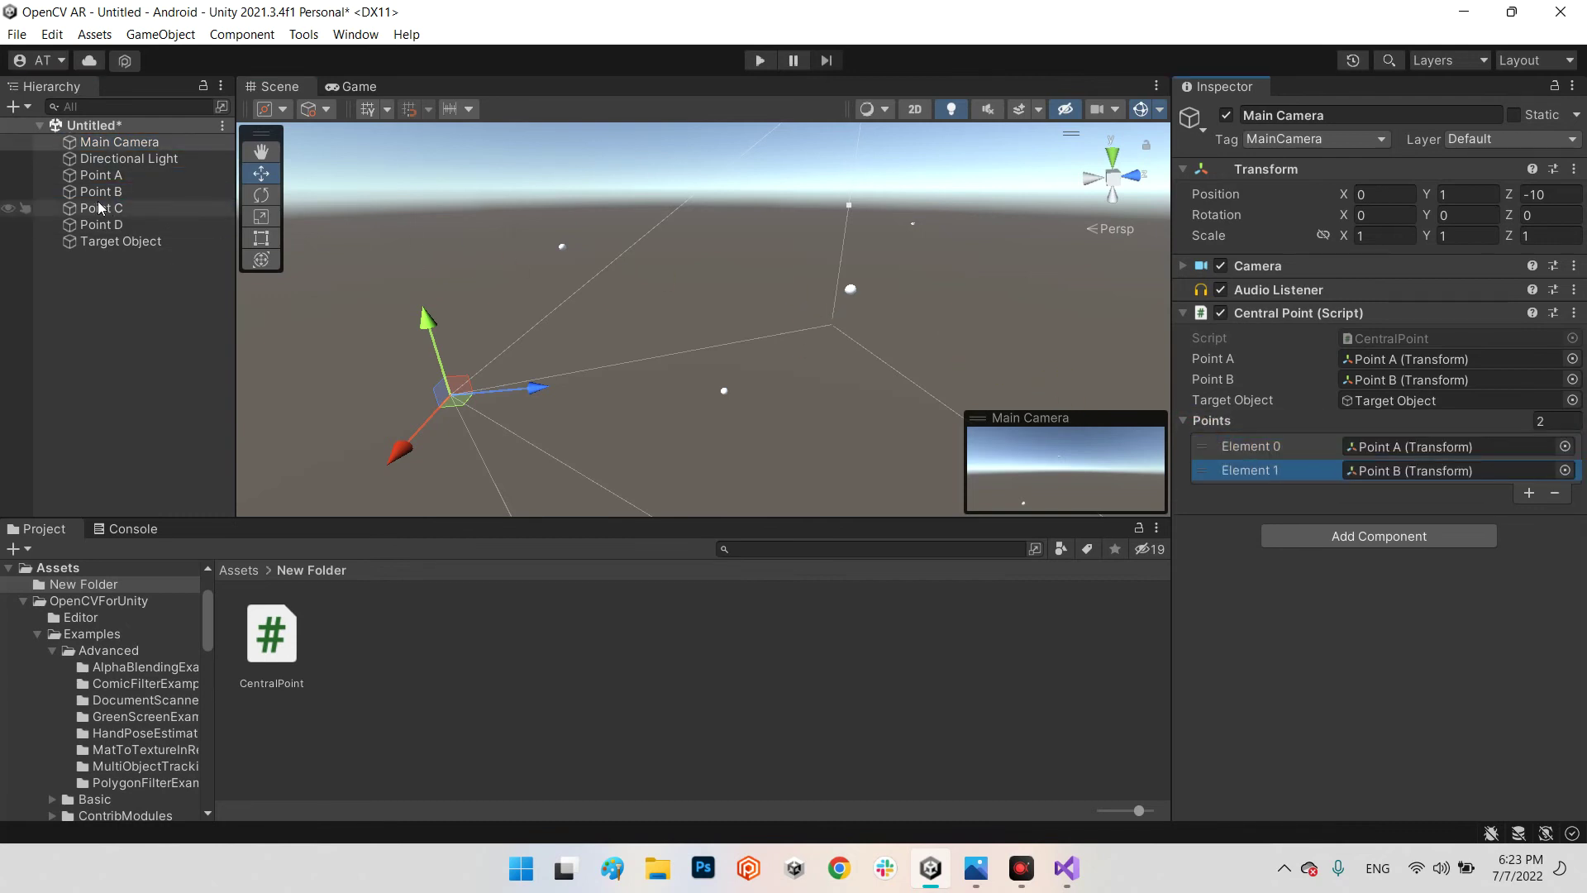
left_click_drag(100, 208, 1210, 428)
left_click_drag(99, 225, 1240, 422)
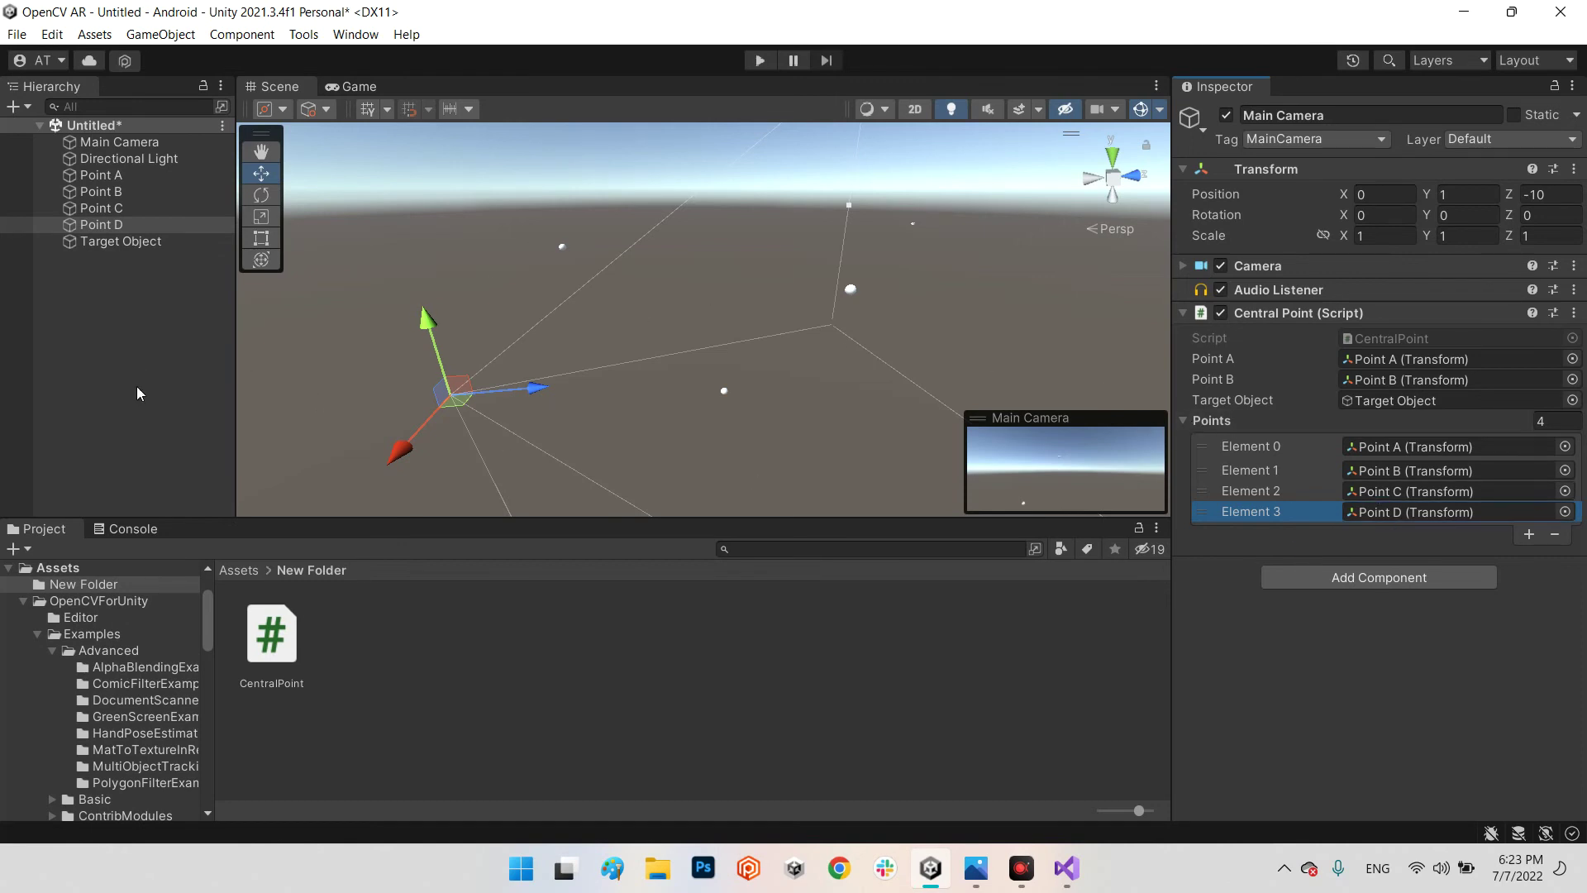
key("ctrl+s")
left_click(722, 504)
Step: Enter play mode and orbit the Scene view toward the four points
left_click(760, 60)
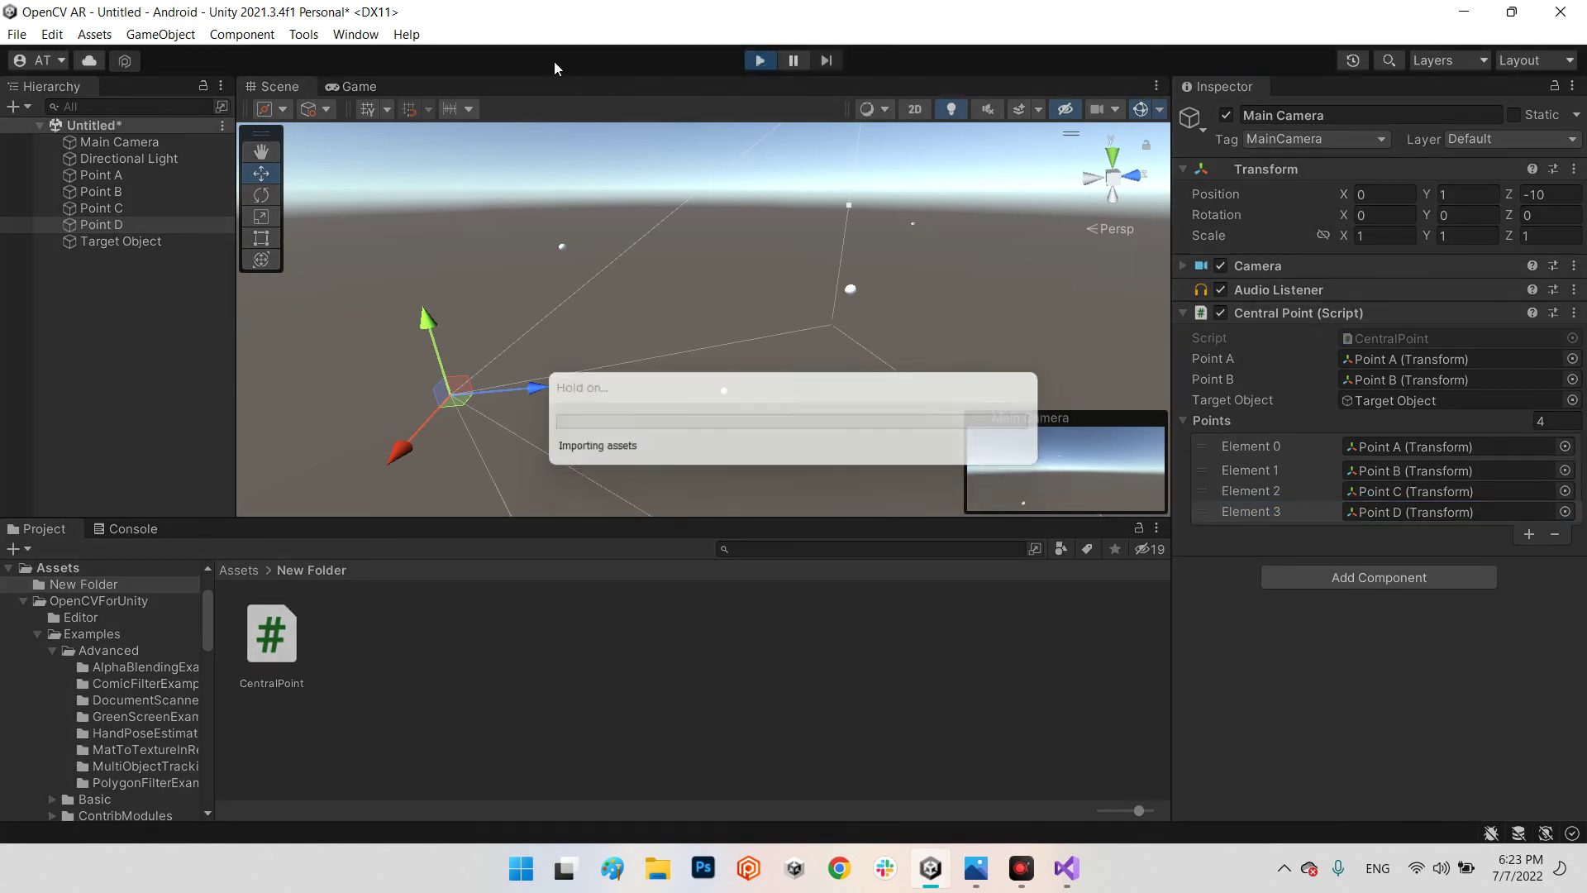
left_click(280, 86)
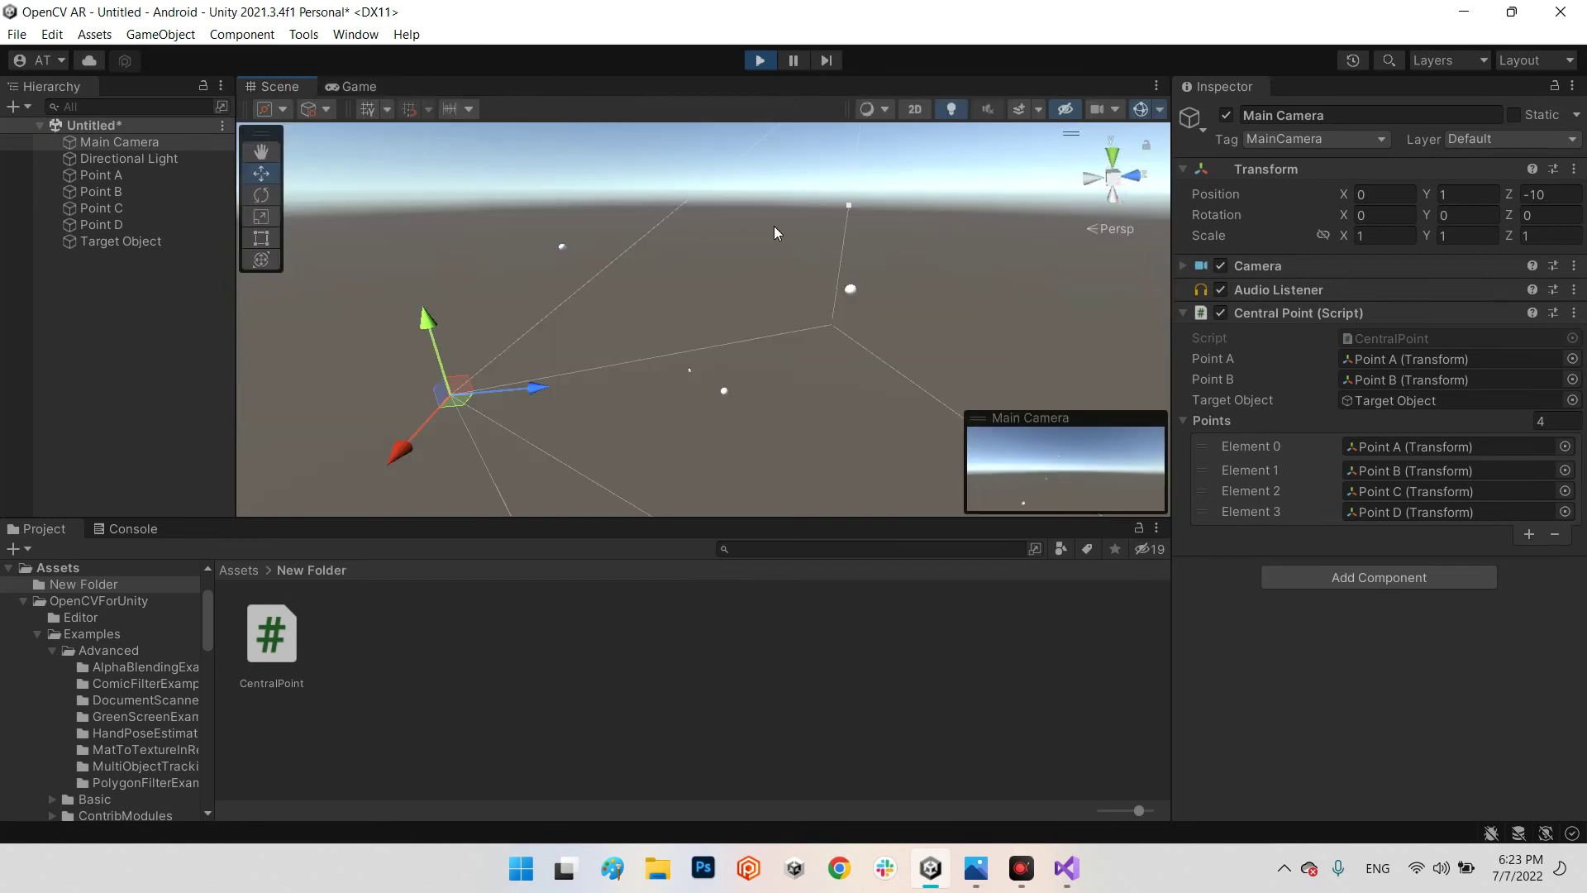
right_click_drag(776, 233, 1322, 283)
left_click(920, 348)
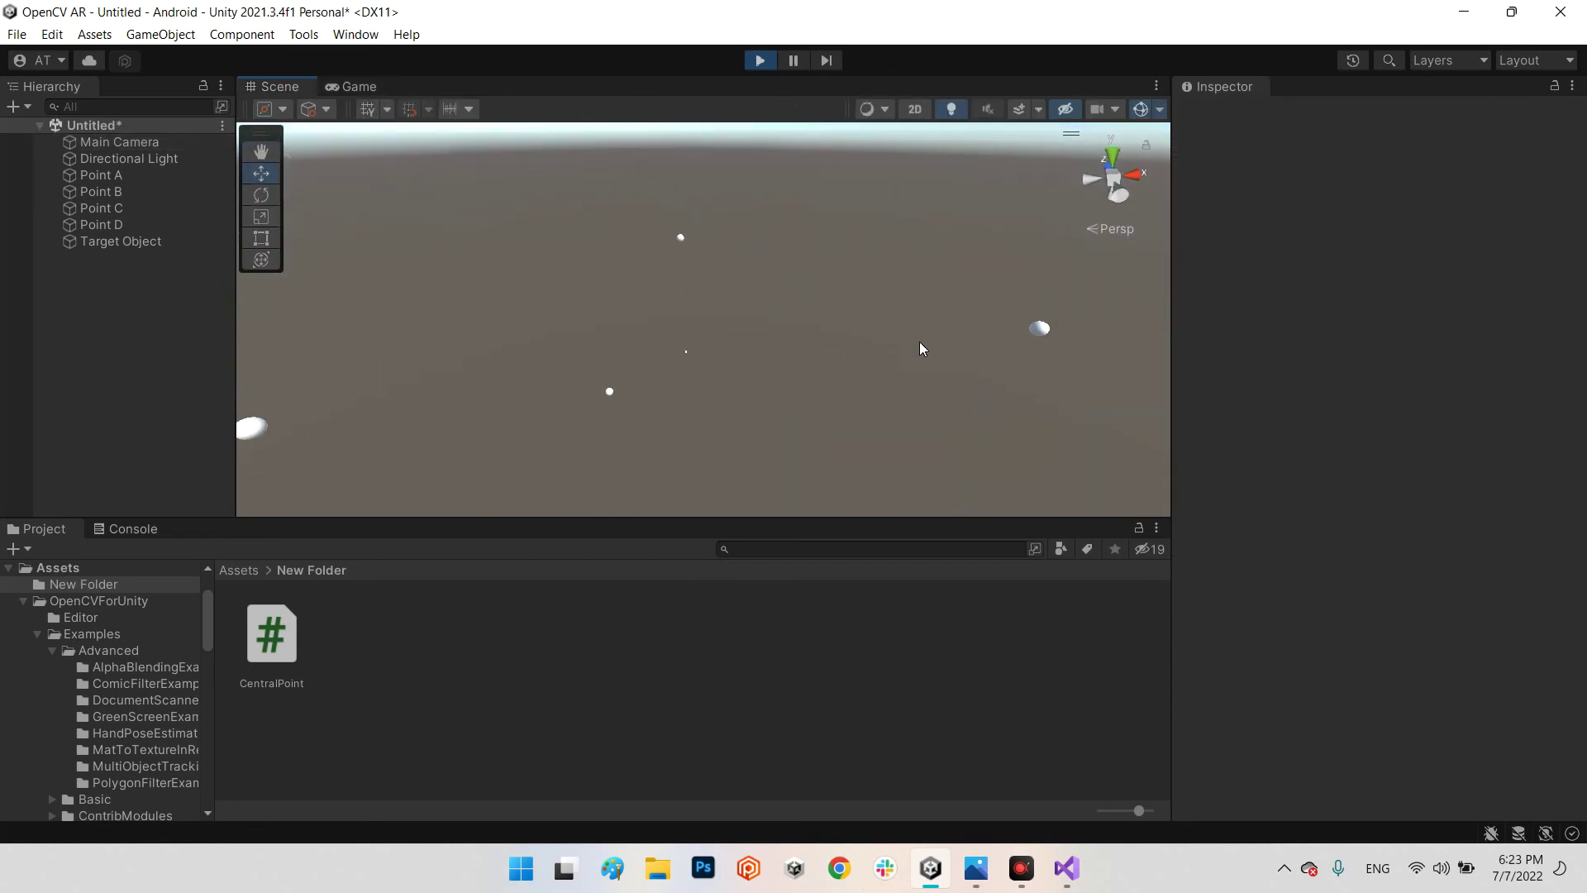
Step: Set Target Object's scale to 2 on X, Y and Z
left_click(120, 241)
left_click(1382, 235)
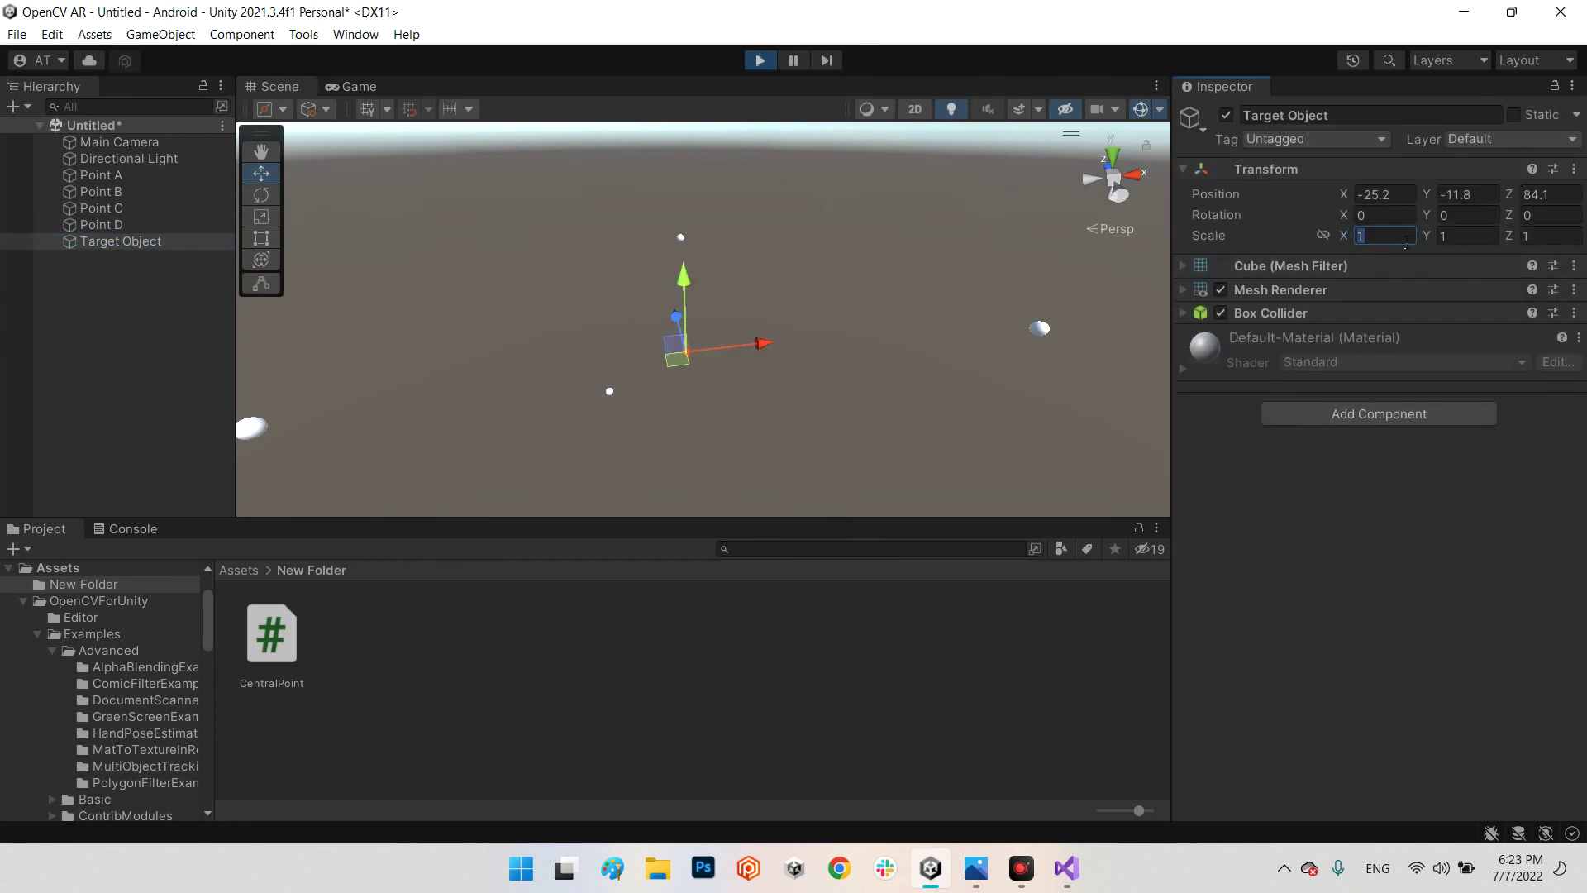
type("2")
key("Tab")
type("2")
key("Tab")
type("2")
left_click(425, 290)
mouse_move(425, 290)
right_mouse_down()
mouse_move(689, 330)
mouse_move(1133, 222)
mouse_move(36, 239)
mouse_move(626, 341)
right_mouse_up()
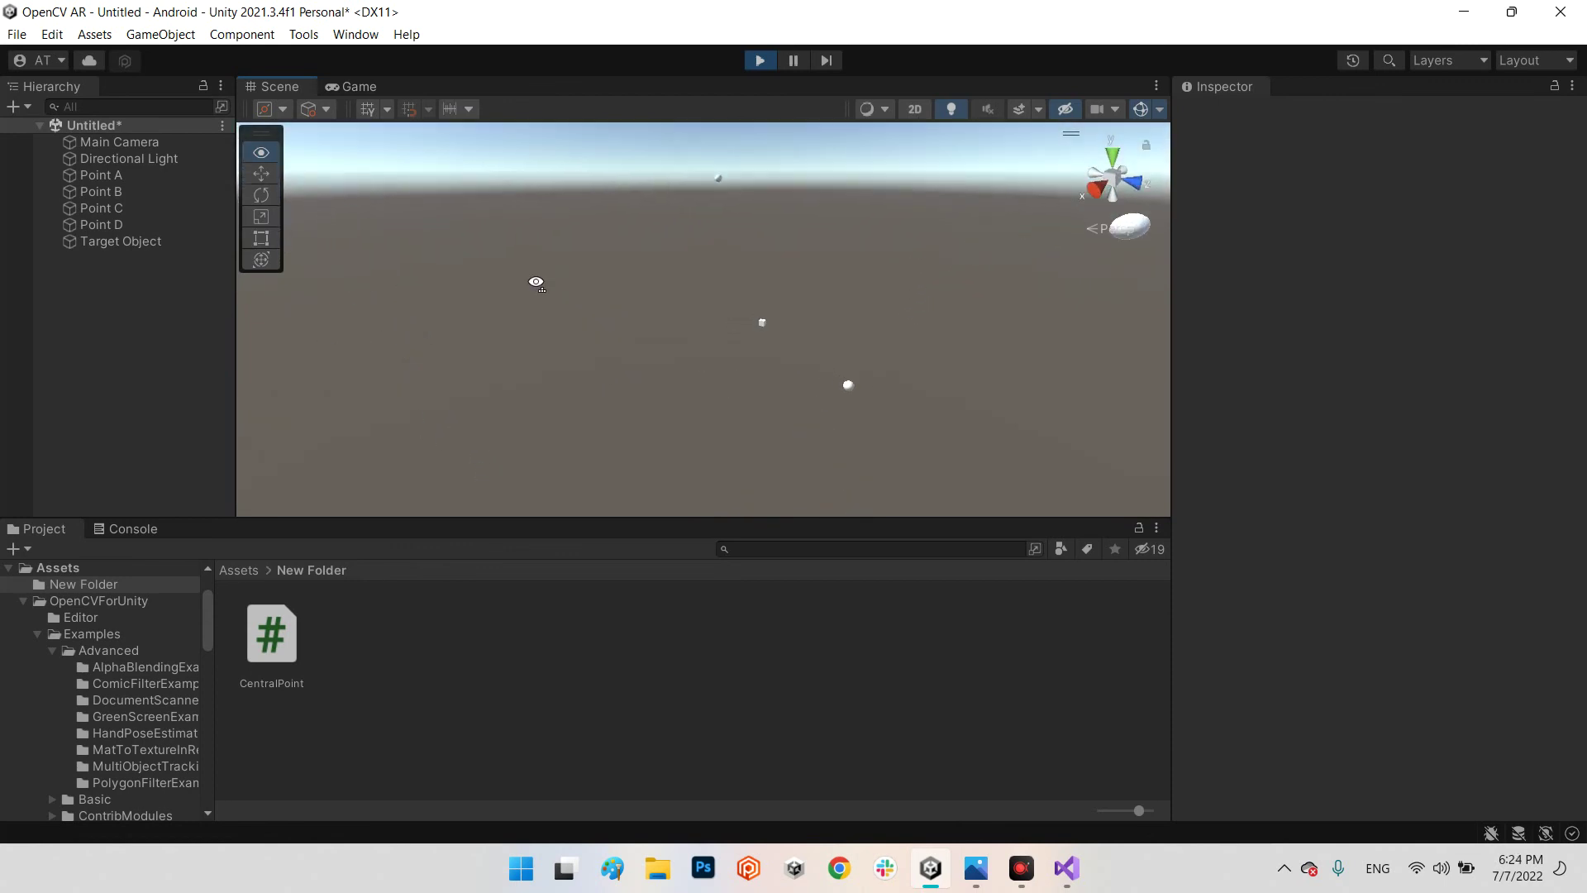
mouse_move(627, 342)
right_mouse_down()
mouse_move(527, 293)
mouse_move(538, 305)
right_mouse_up()
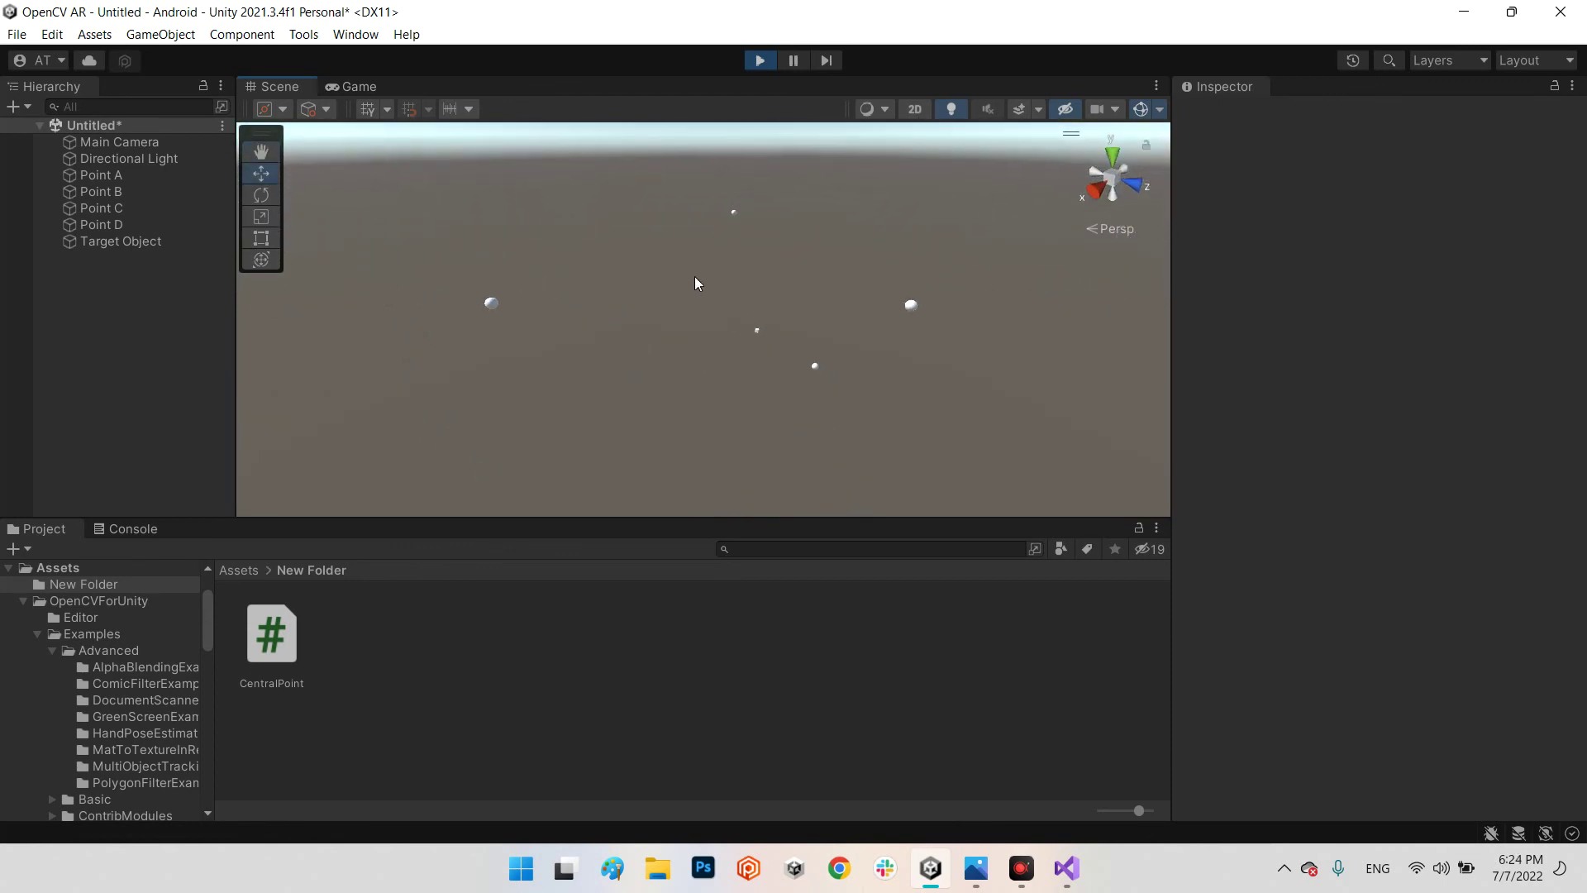
left_click(106, 176)
left_click(110, 191)
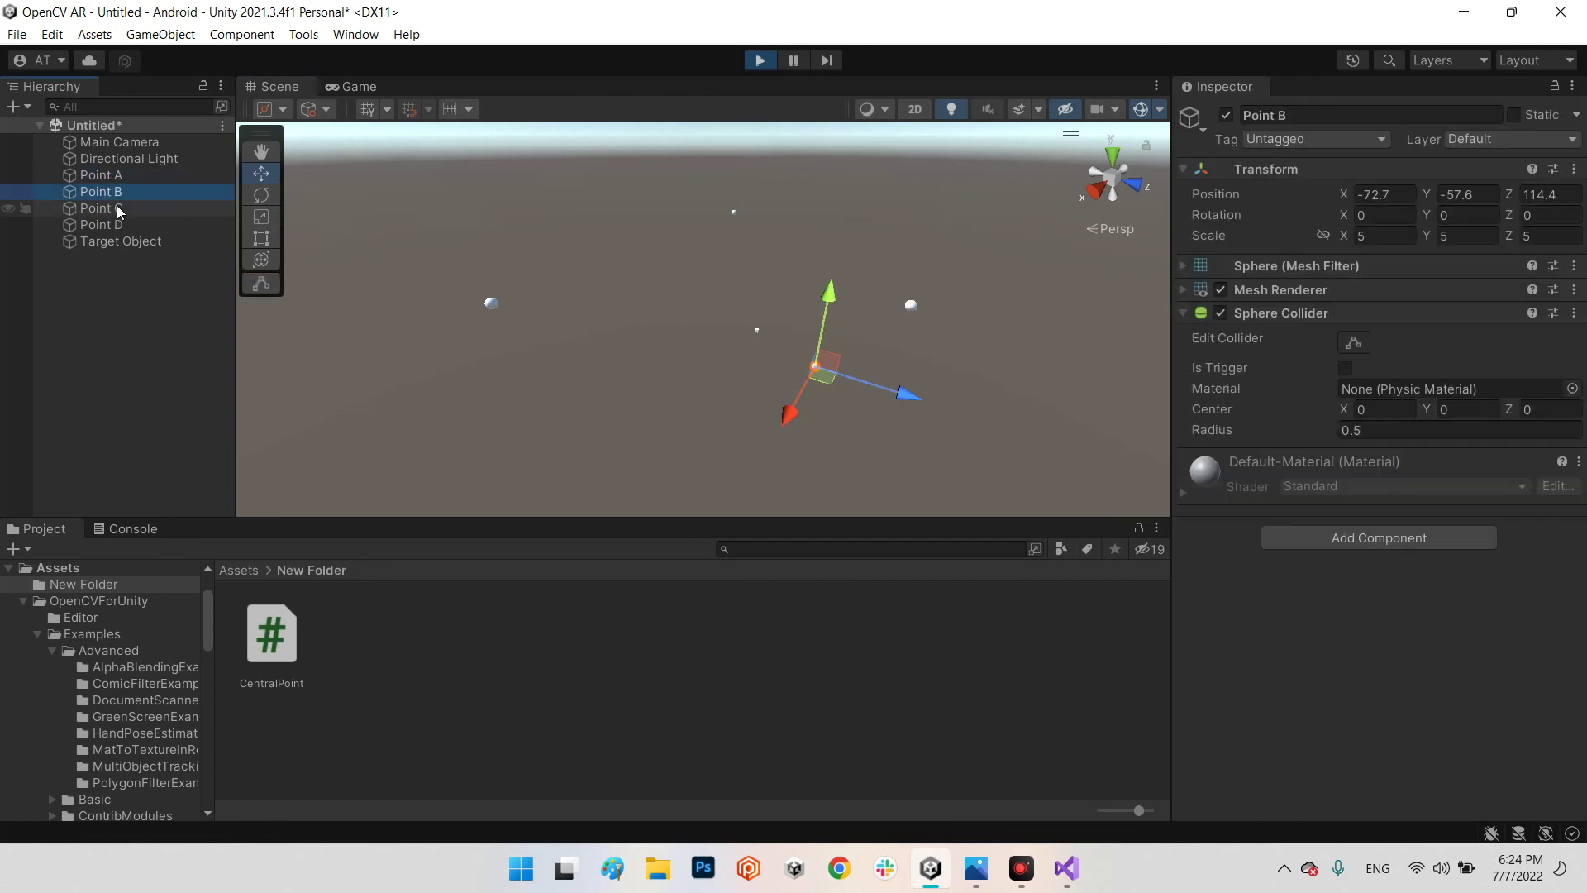
left_click(109, 225)
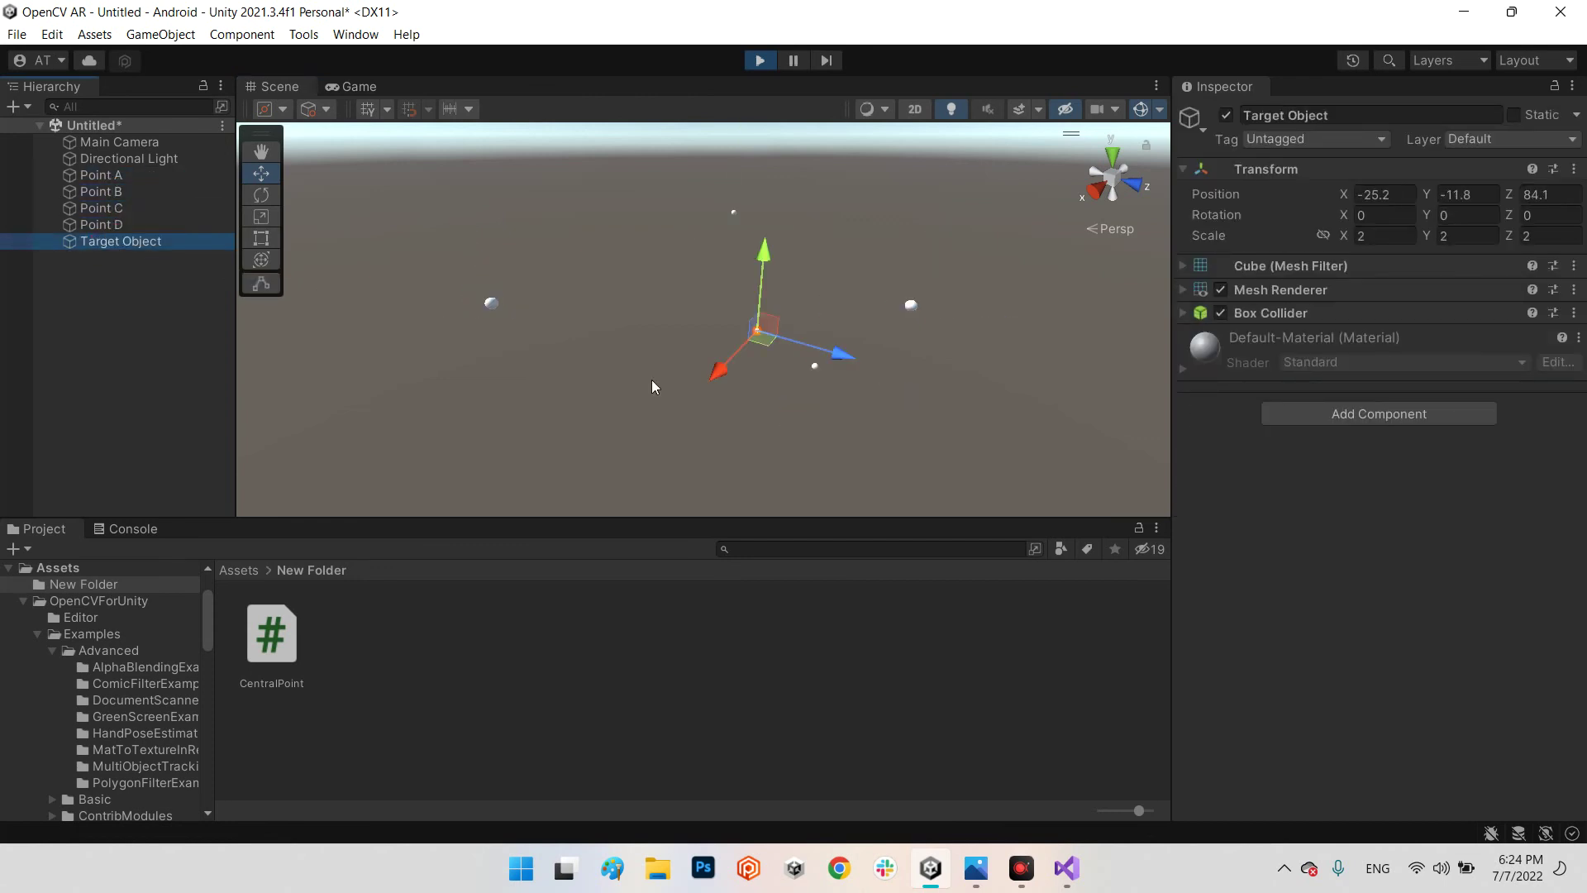
mouse_move(801, 387)
right_mouse_down()
mouse_move(821, 255)
mouse_move(872, 283)
mouse_move(790, 485)
right_mouse_up()
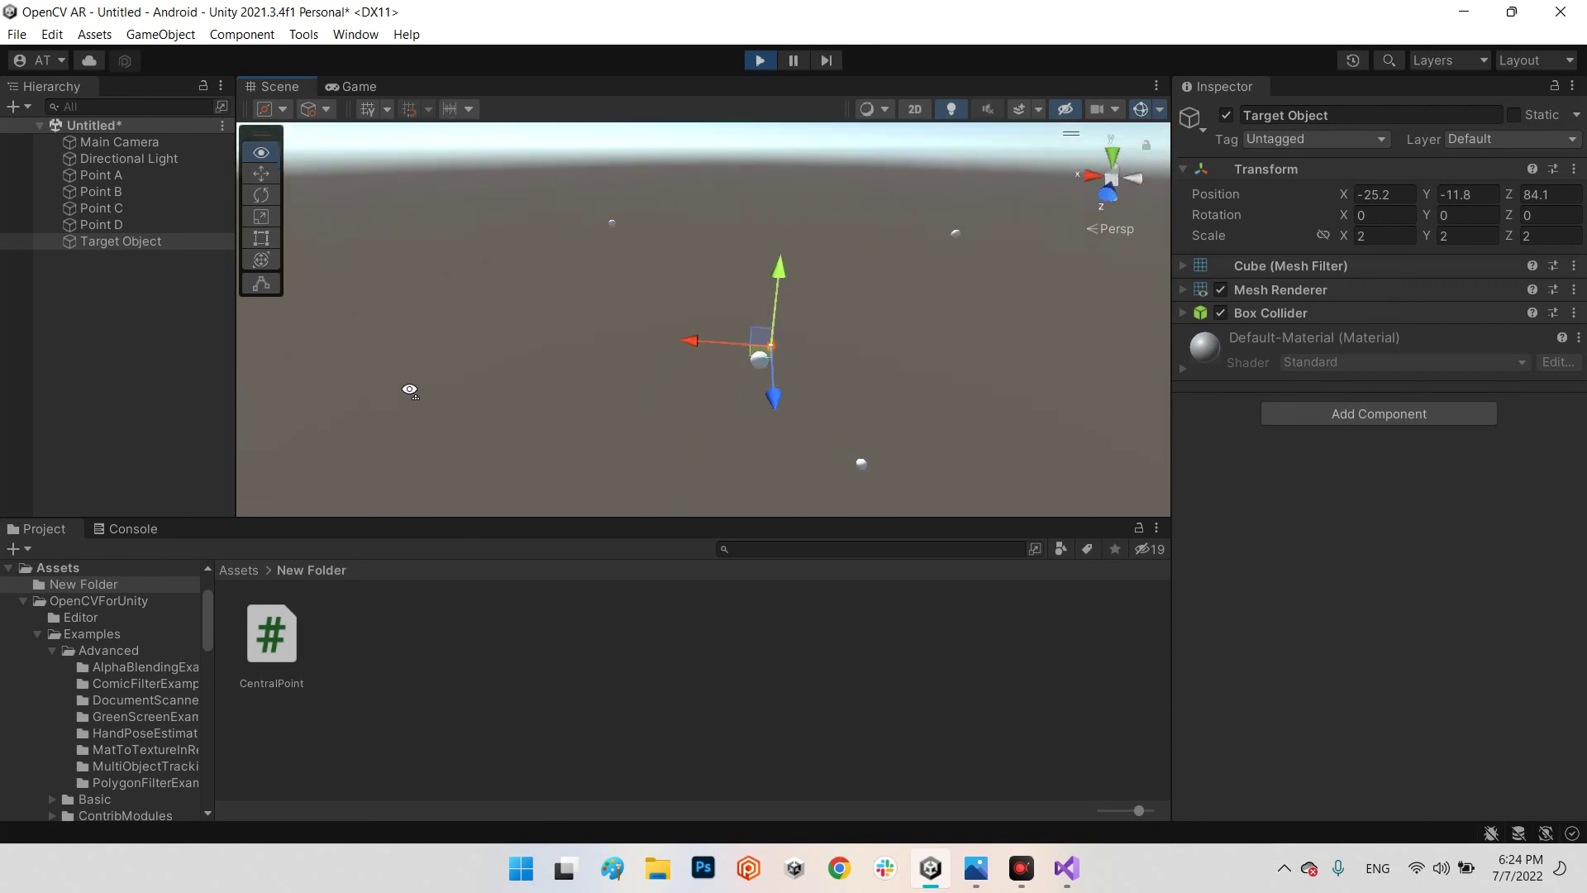
mouse_move(791, 486)
right_mouse_down()
mouse_move(293, 350)
mouse_move(942, 311)
right_mouse_up()
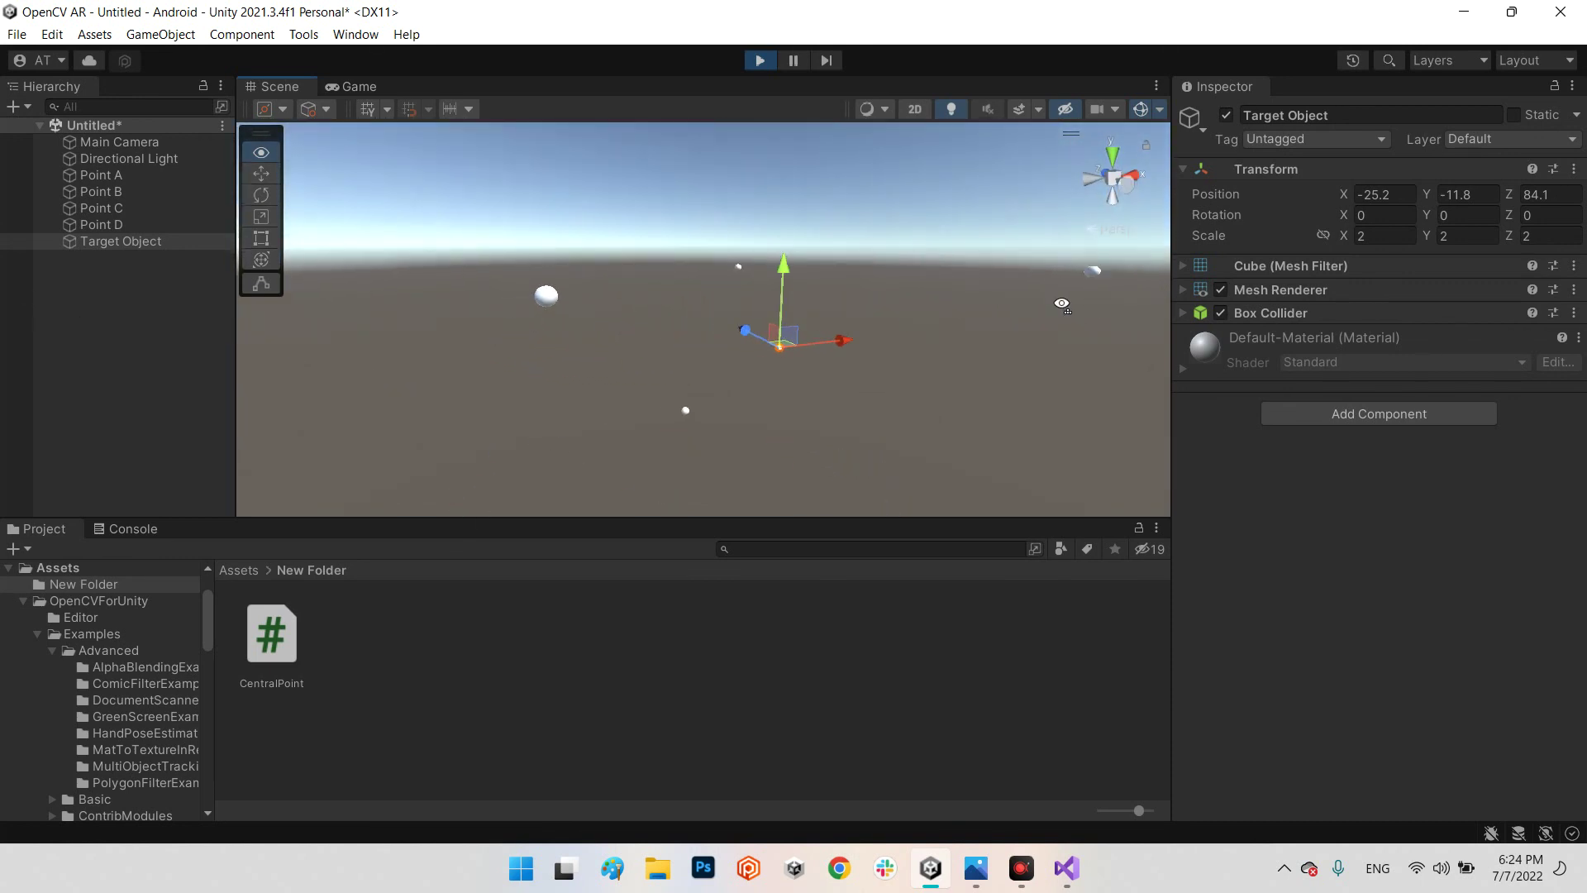
right_click_drag(941, 311, 436, 350)
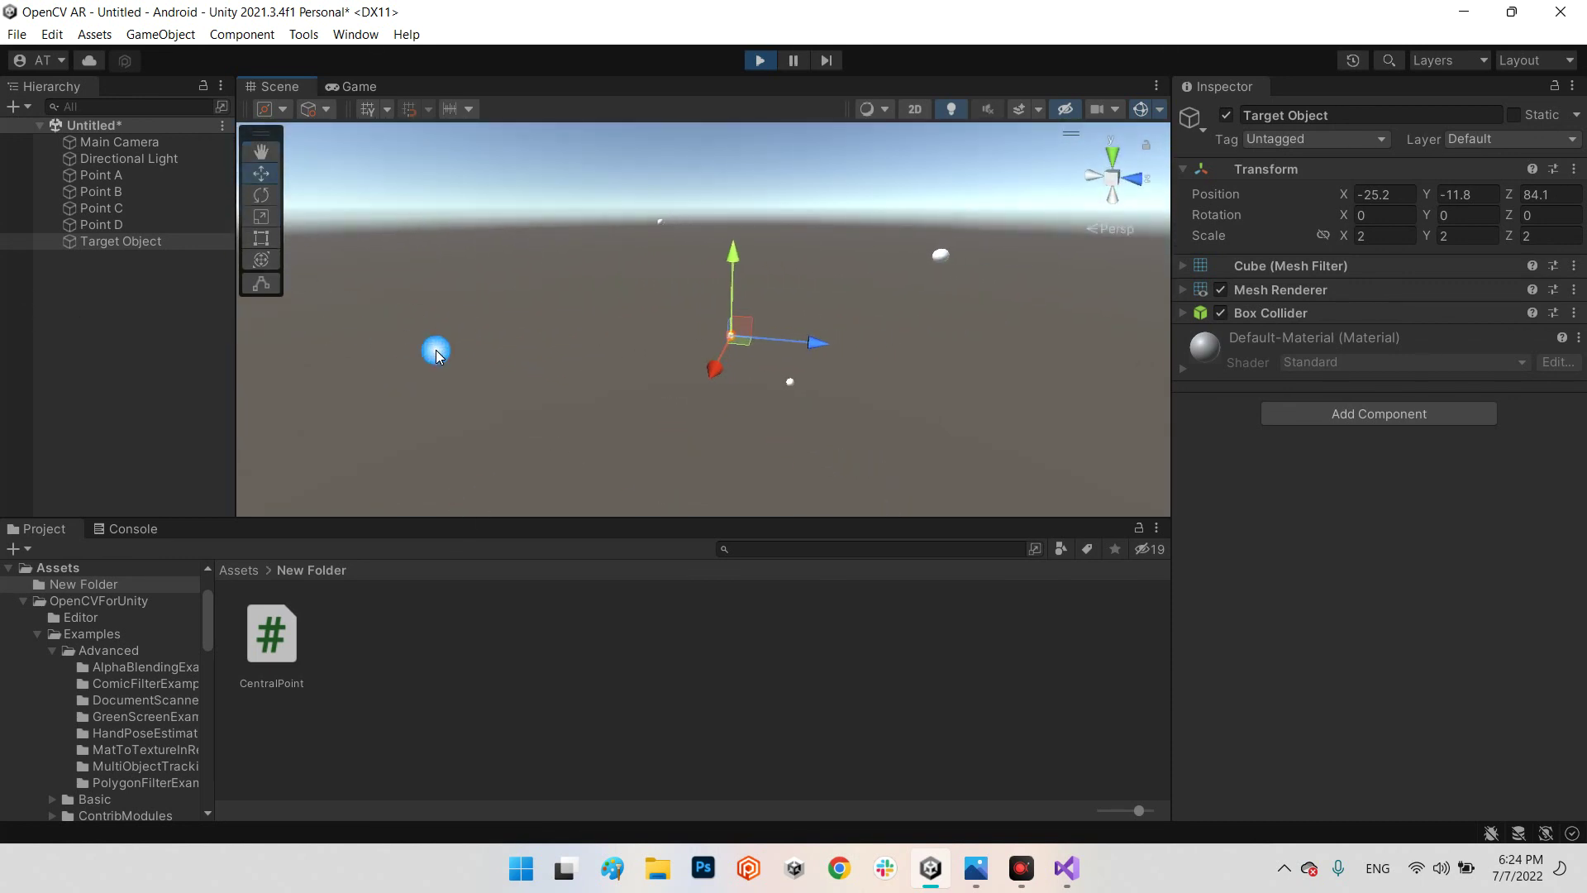
left_click(813, 353)
right_click_drag(813, 353, 786, 191)
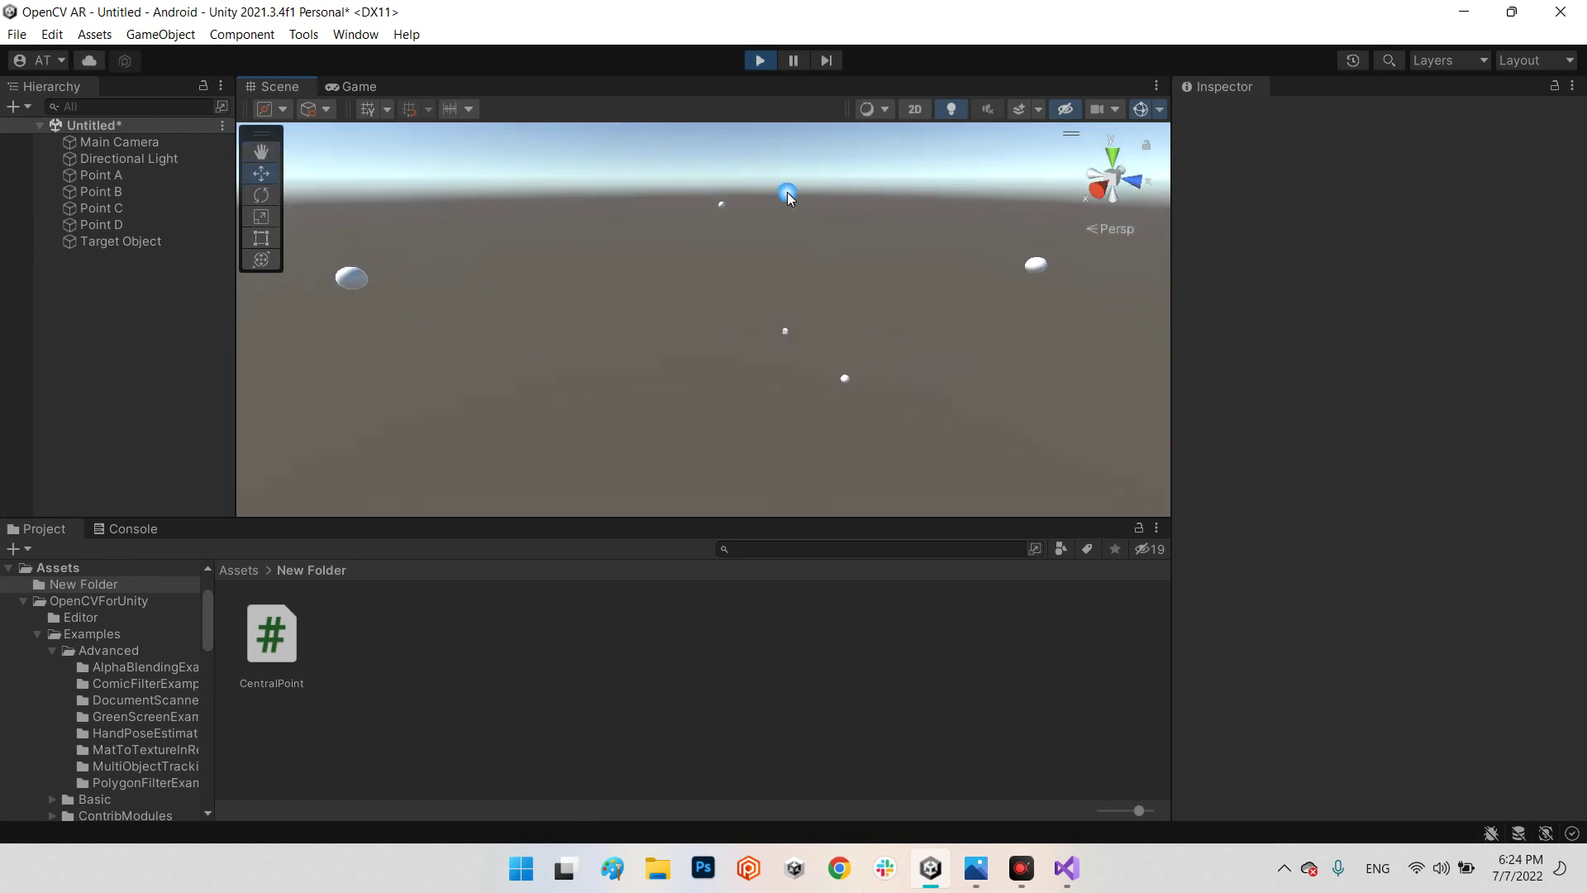
left_click(757, 59)
Step: Exit play mode using the Play button in the toolbar
left_click(756, 60)
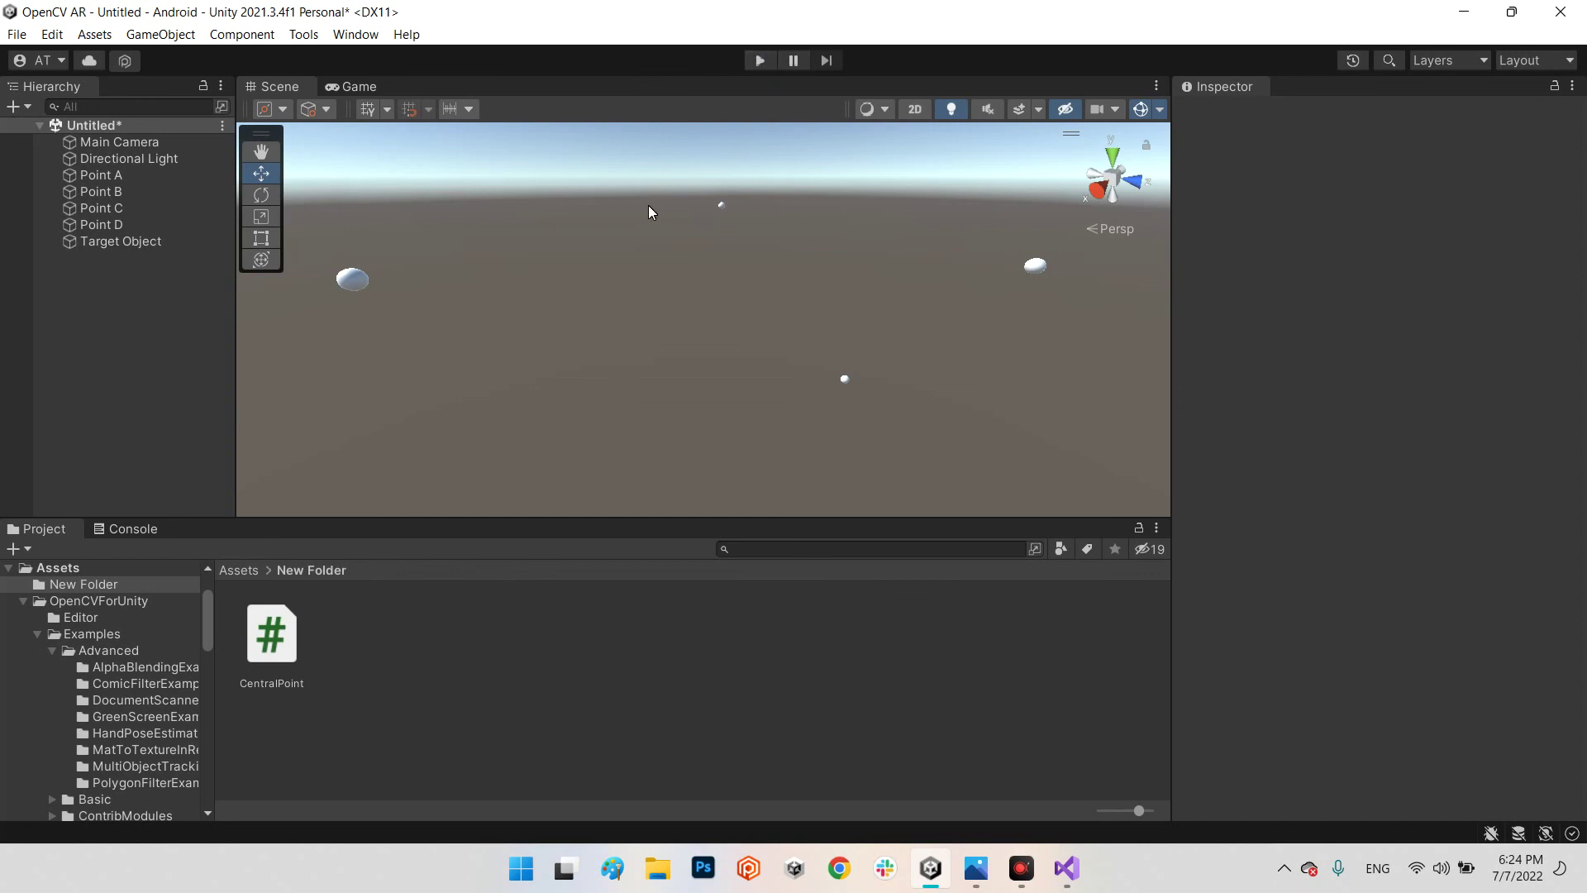